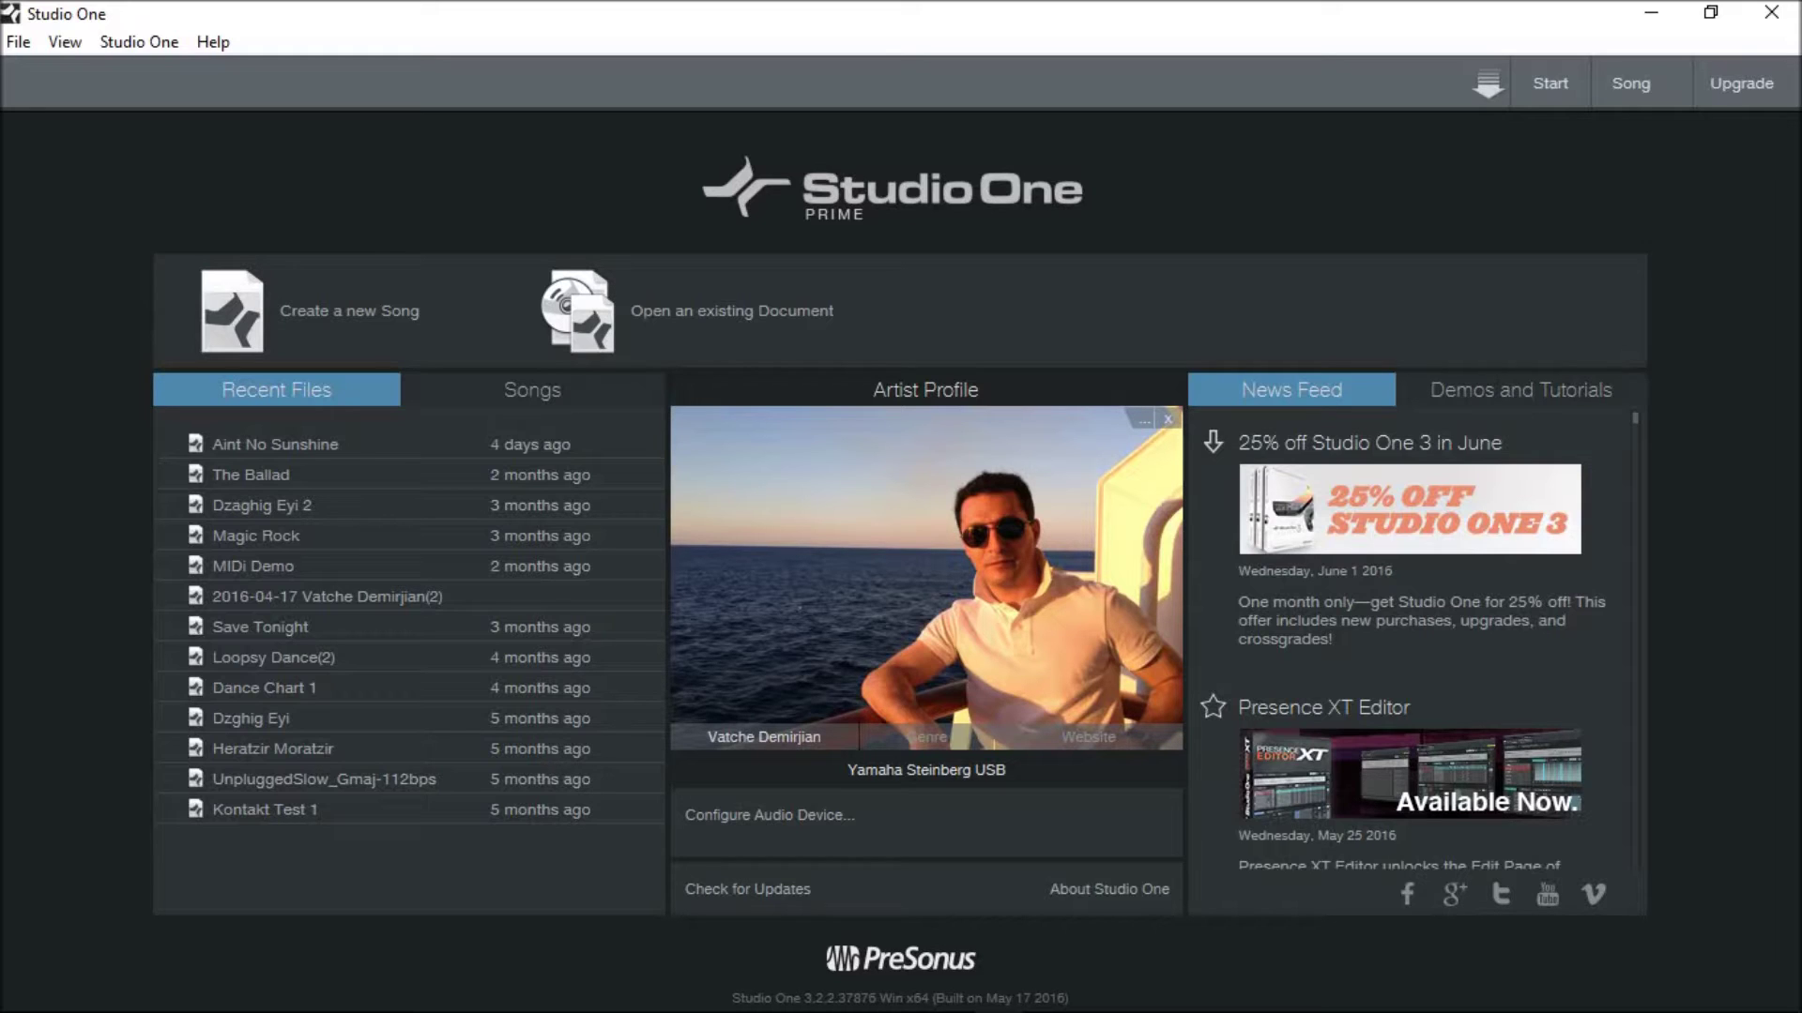
# Choose 'Create a new Song' on the Start page to bring up the New Song dialog
pyautogui.click(341, 319)
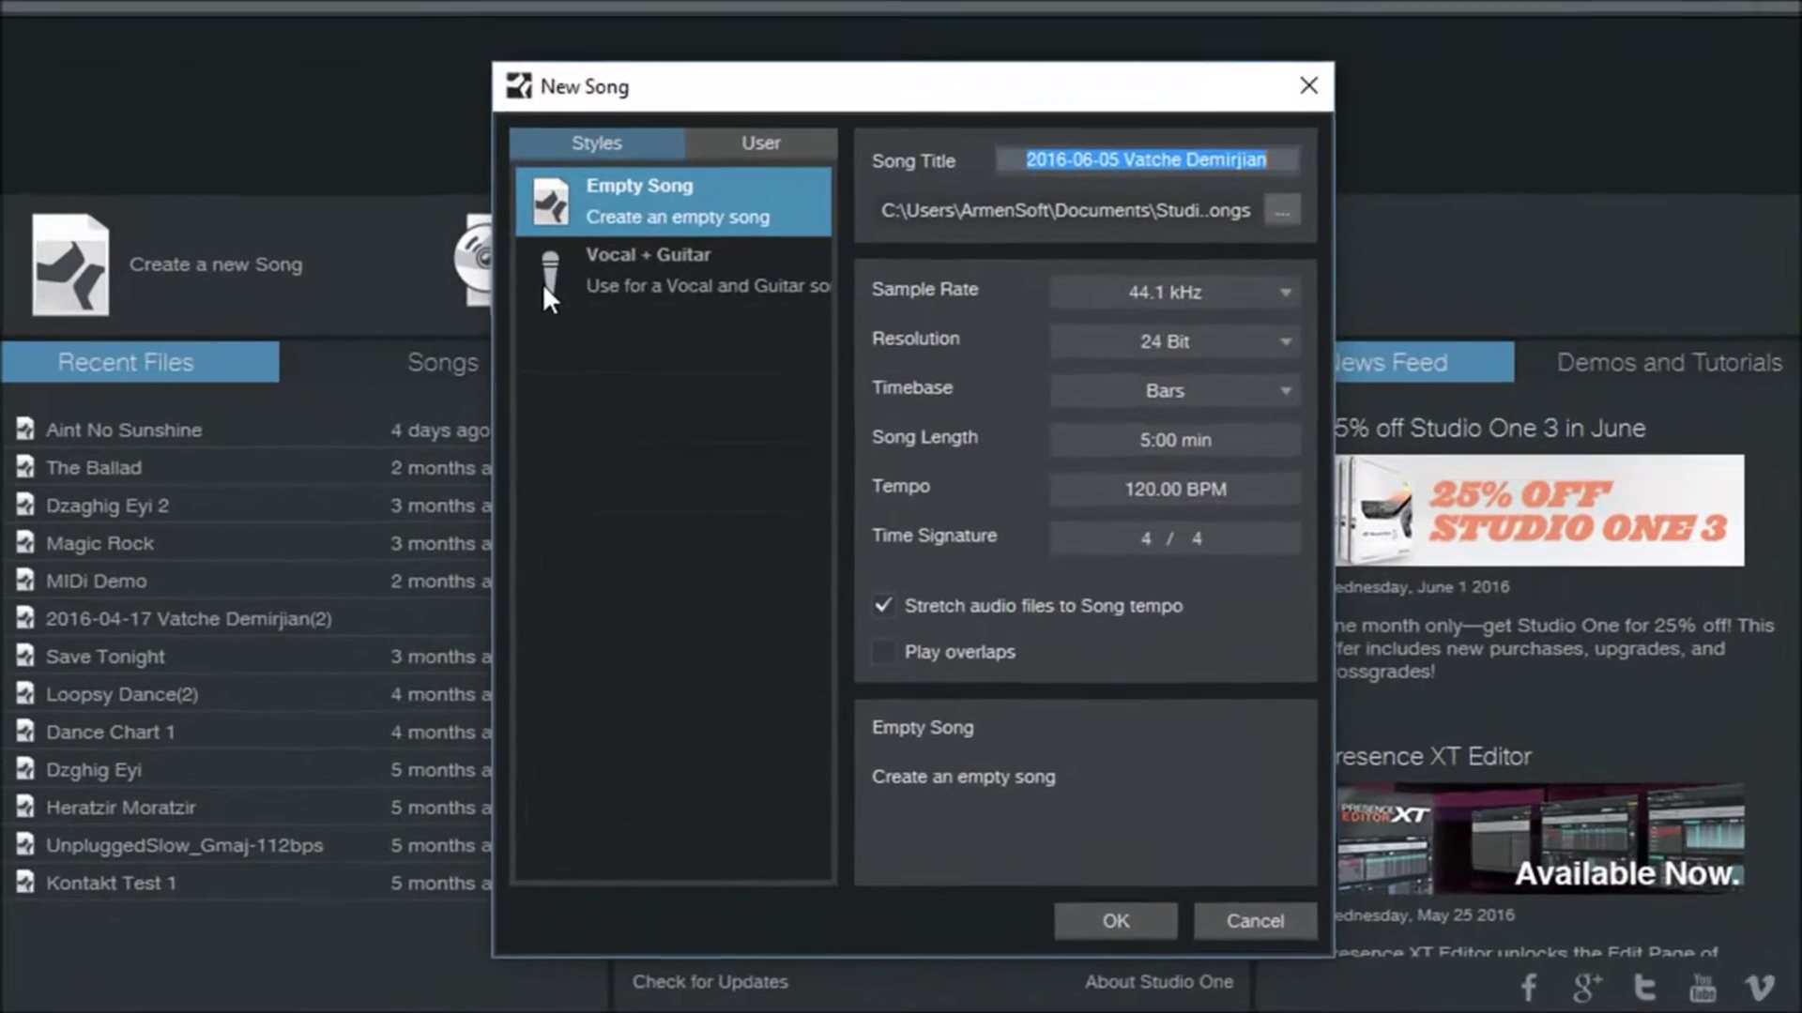
# Create an Empty Song titled 'Presence XT' at 44.1 kHz, 24 Bit, 120 BPM, 4/4
pyautogui.write('Presem')
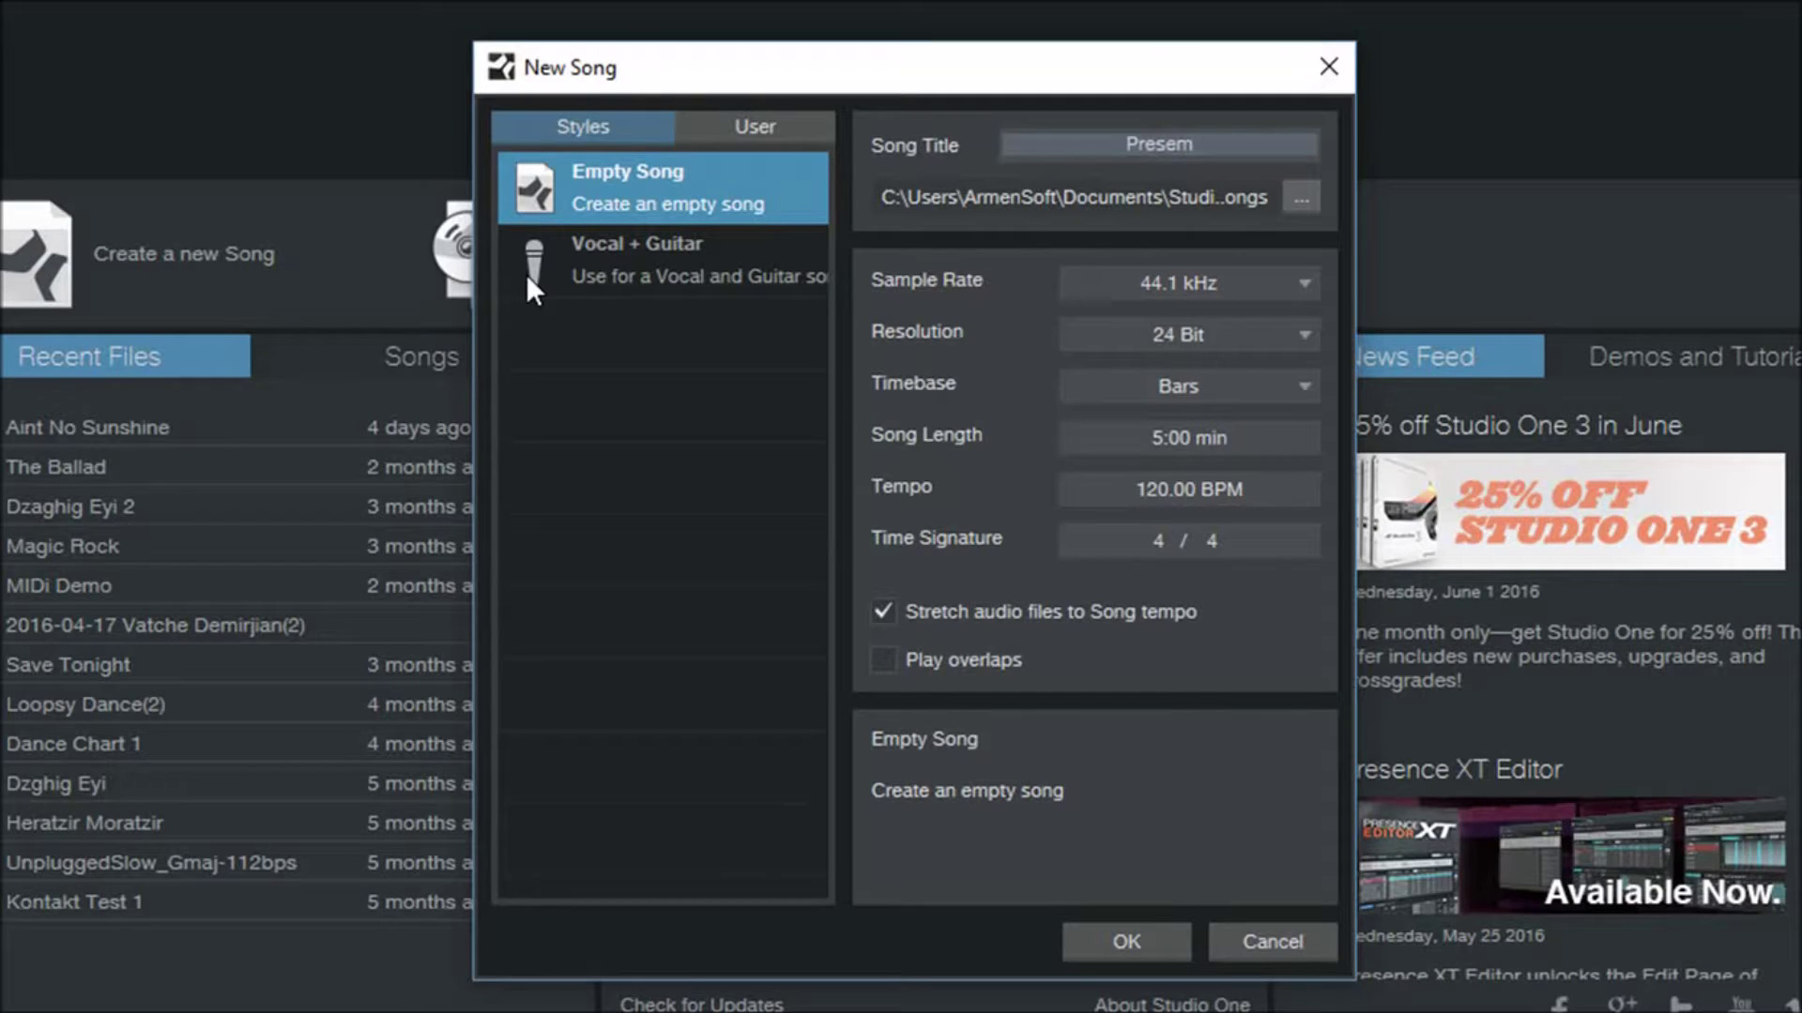
pyautogui.press('BackSpace')
pyautogui.write('nce XT')
pyautogui.click(1126, 942)
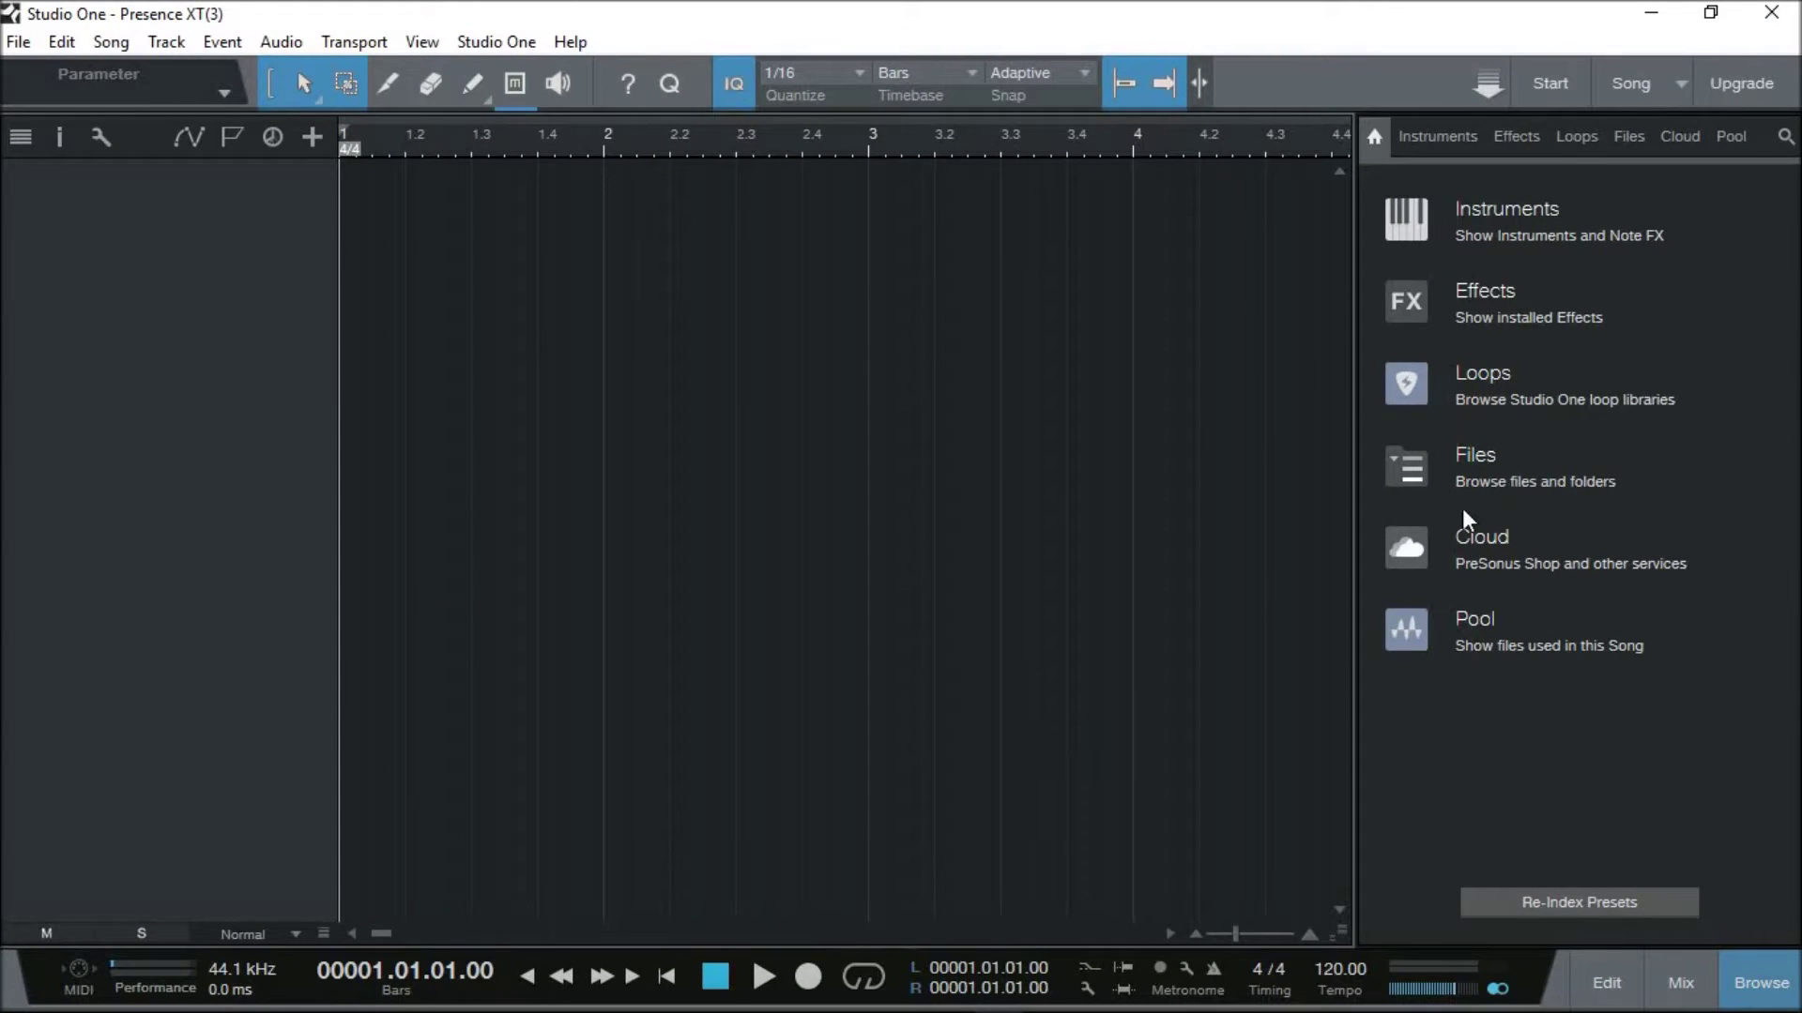
# In the Instruments browser, select PreSonus > Presence > Artist Instruments > Strings > Full Legato Strings
pyautogui.click(1497, 223)
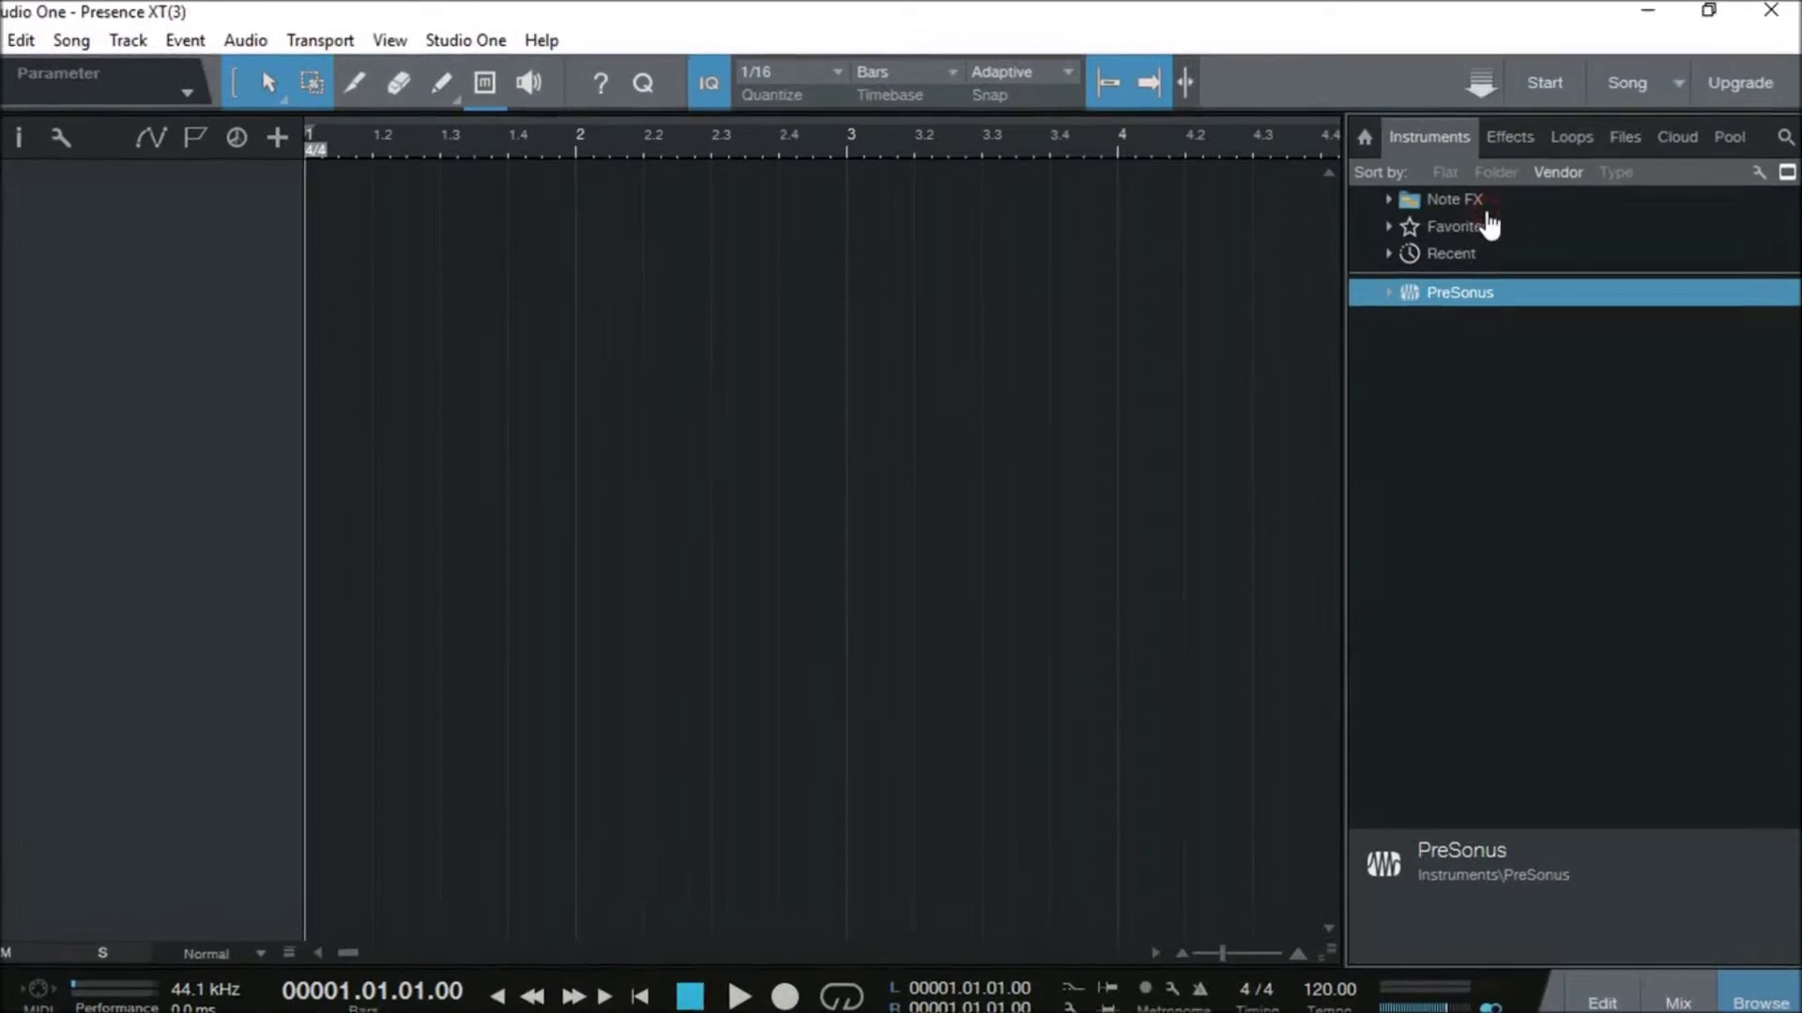
pyautogui.click(1240, 404)
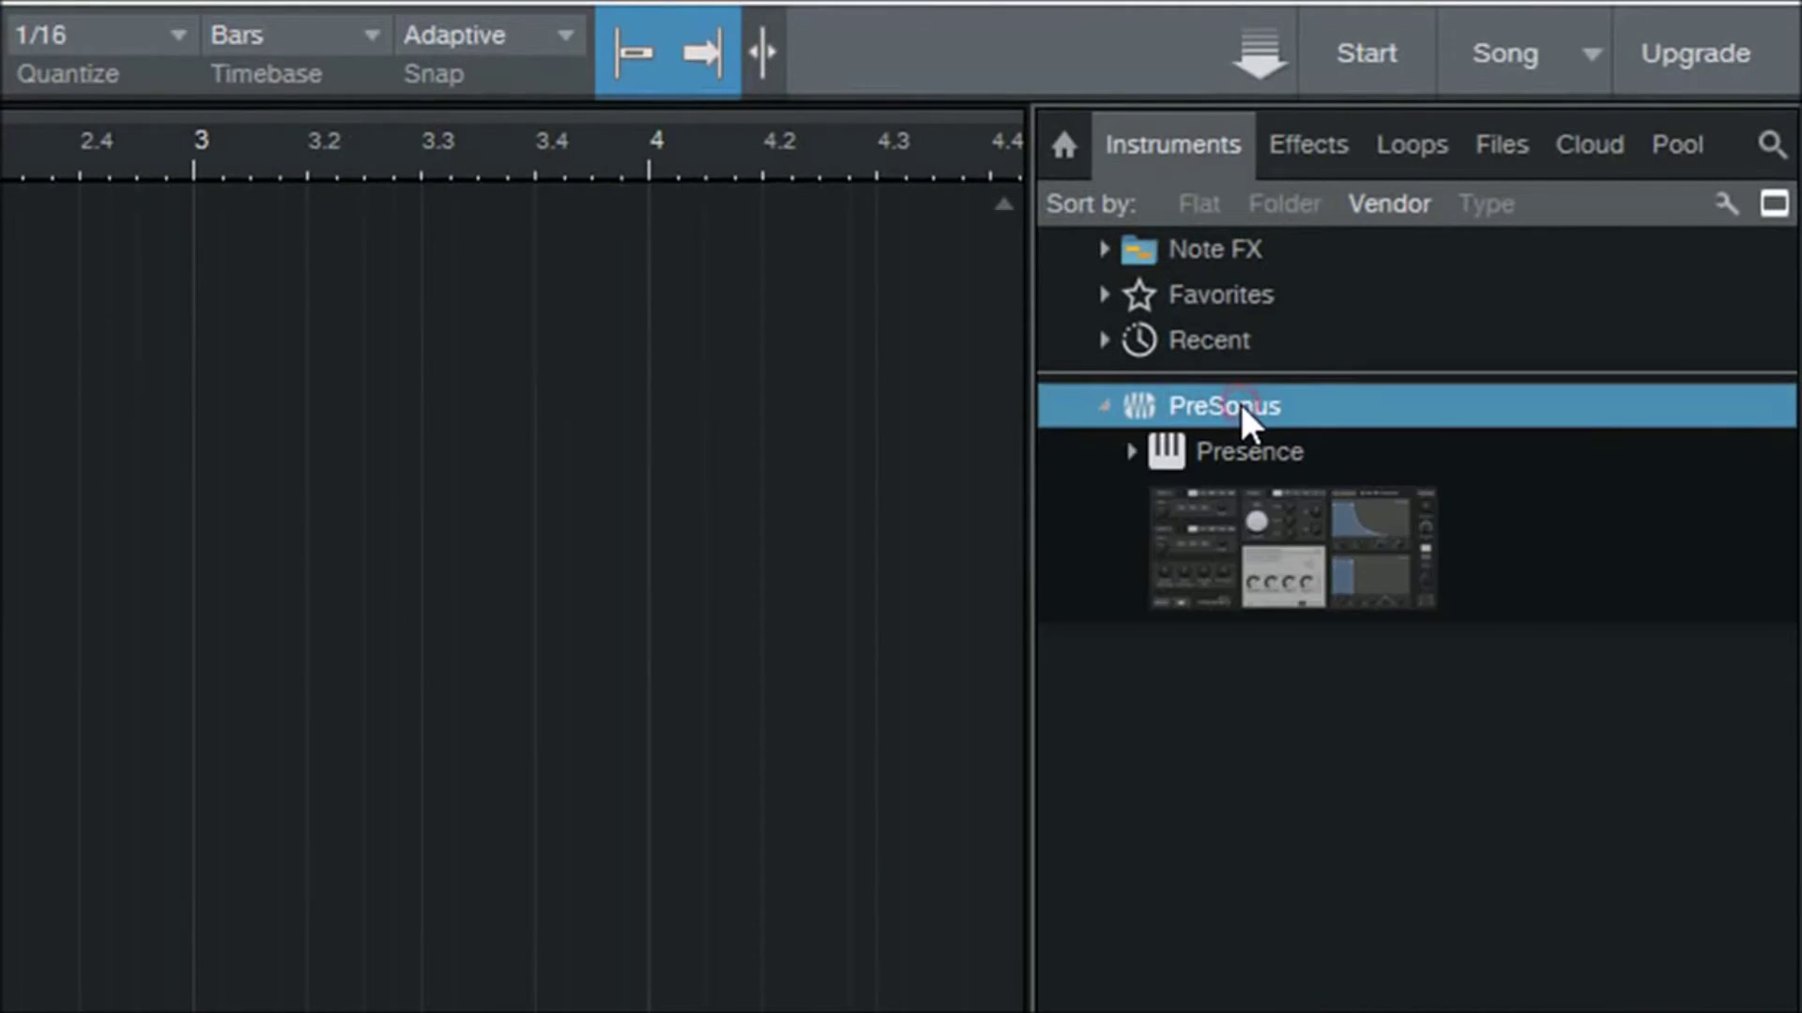
pyautogui.click(1272, 533)
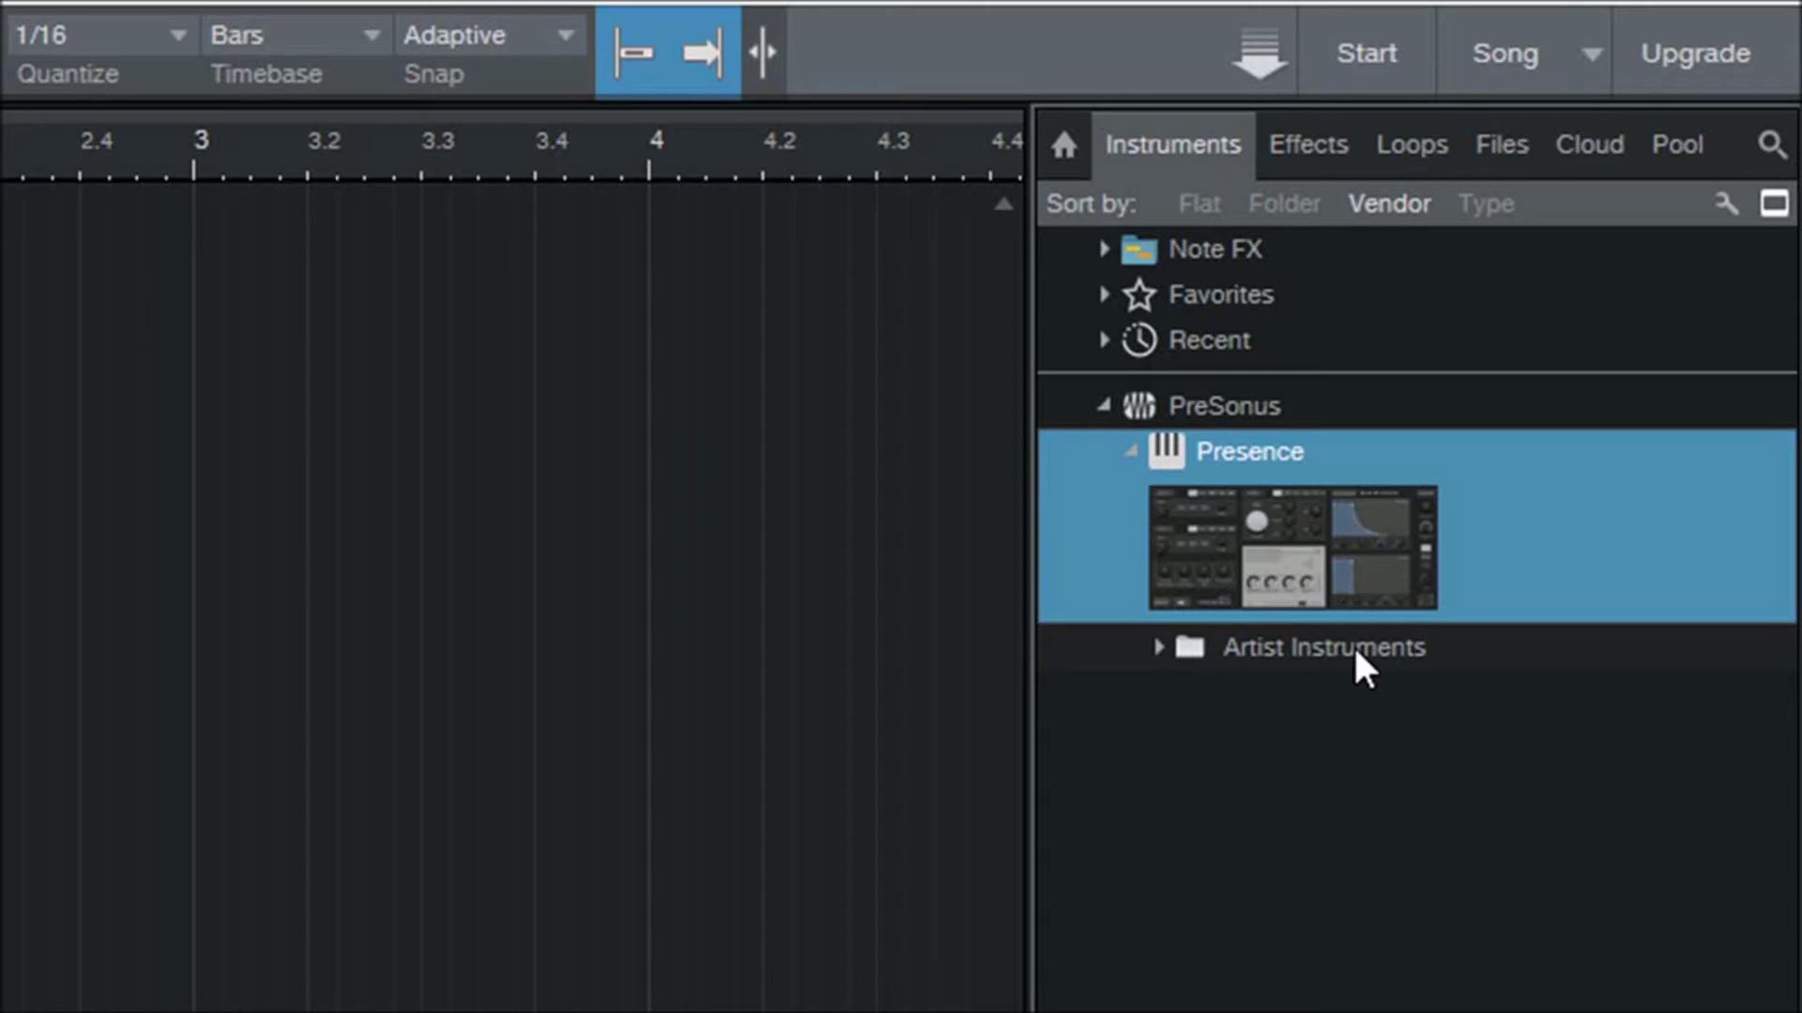
pyautogui.click(1299, 647)
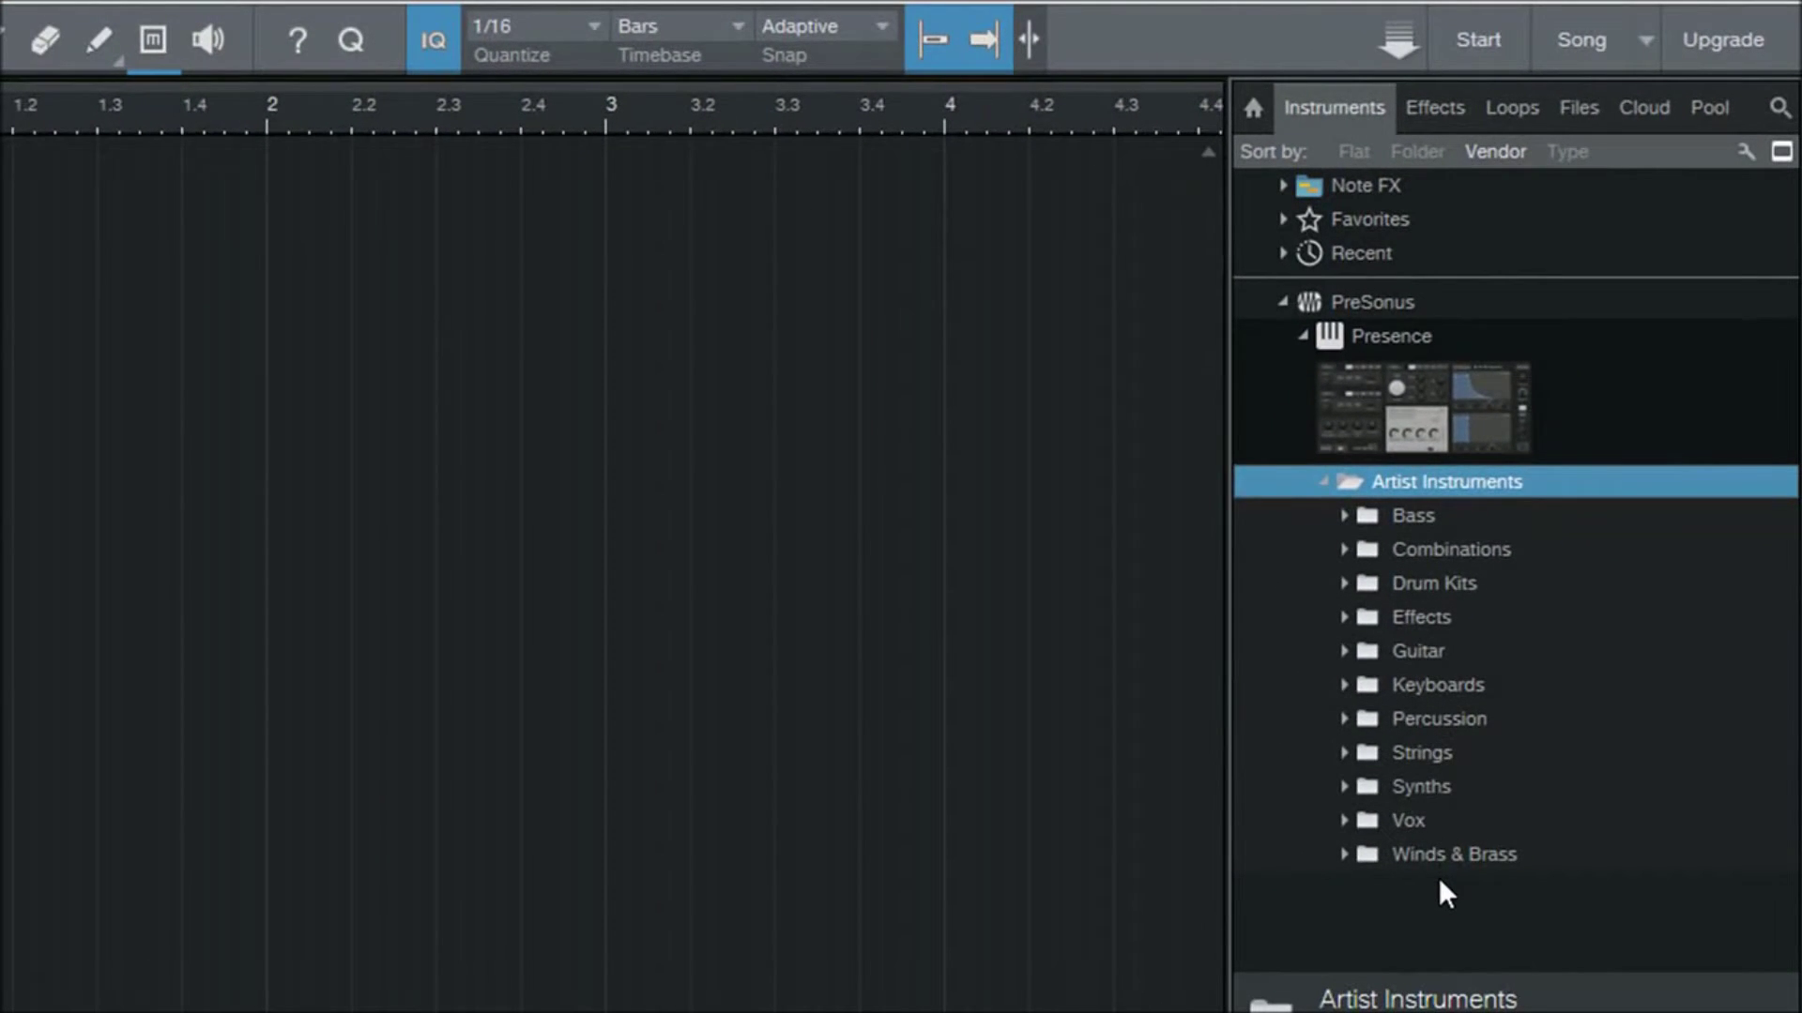
pyautogui.click(1408, 753)
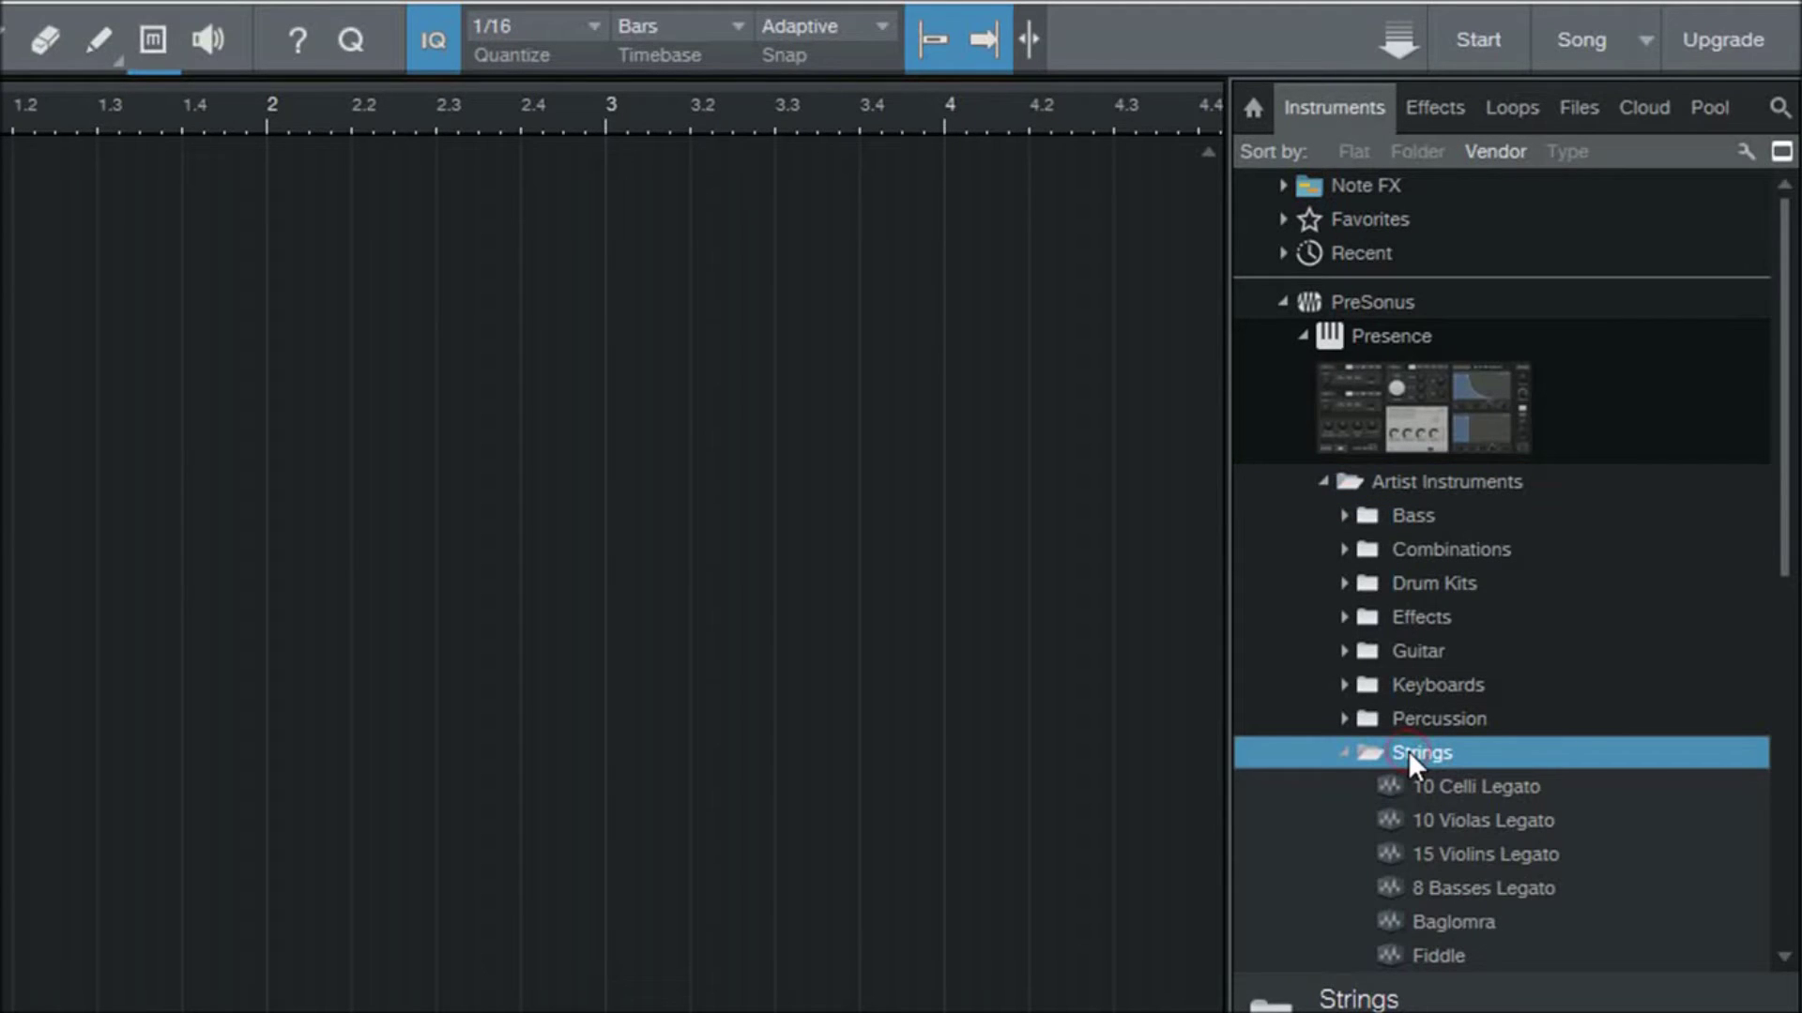
pyautogui.scroll(-4, 1408, 751)
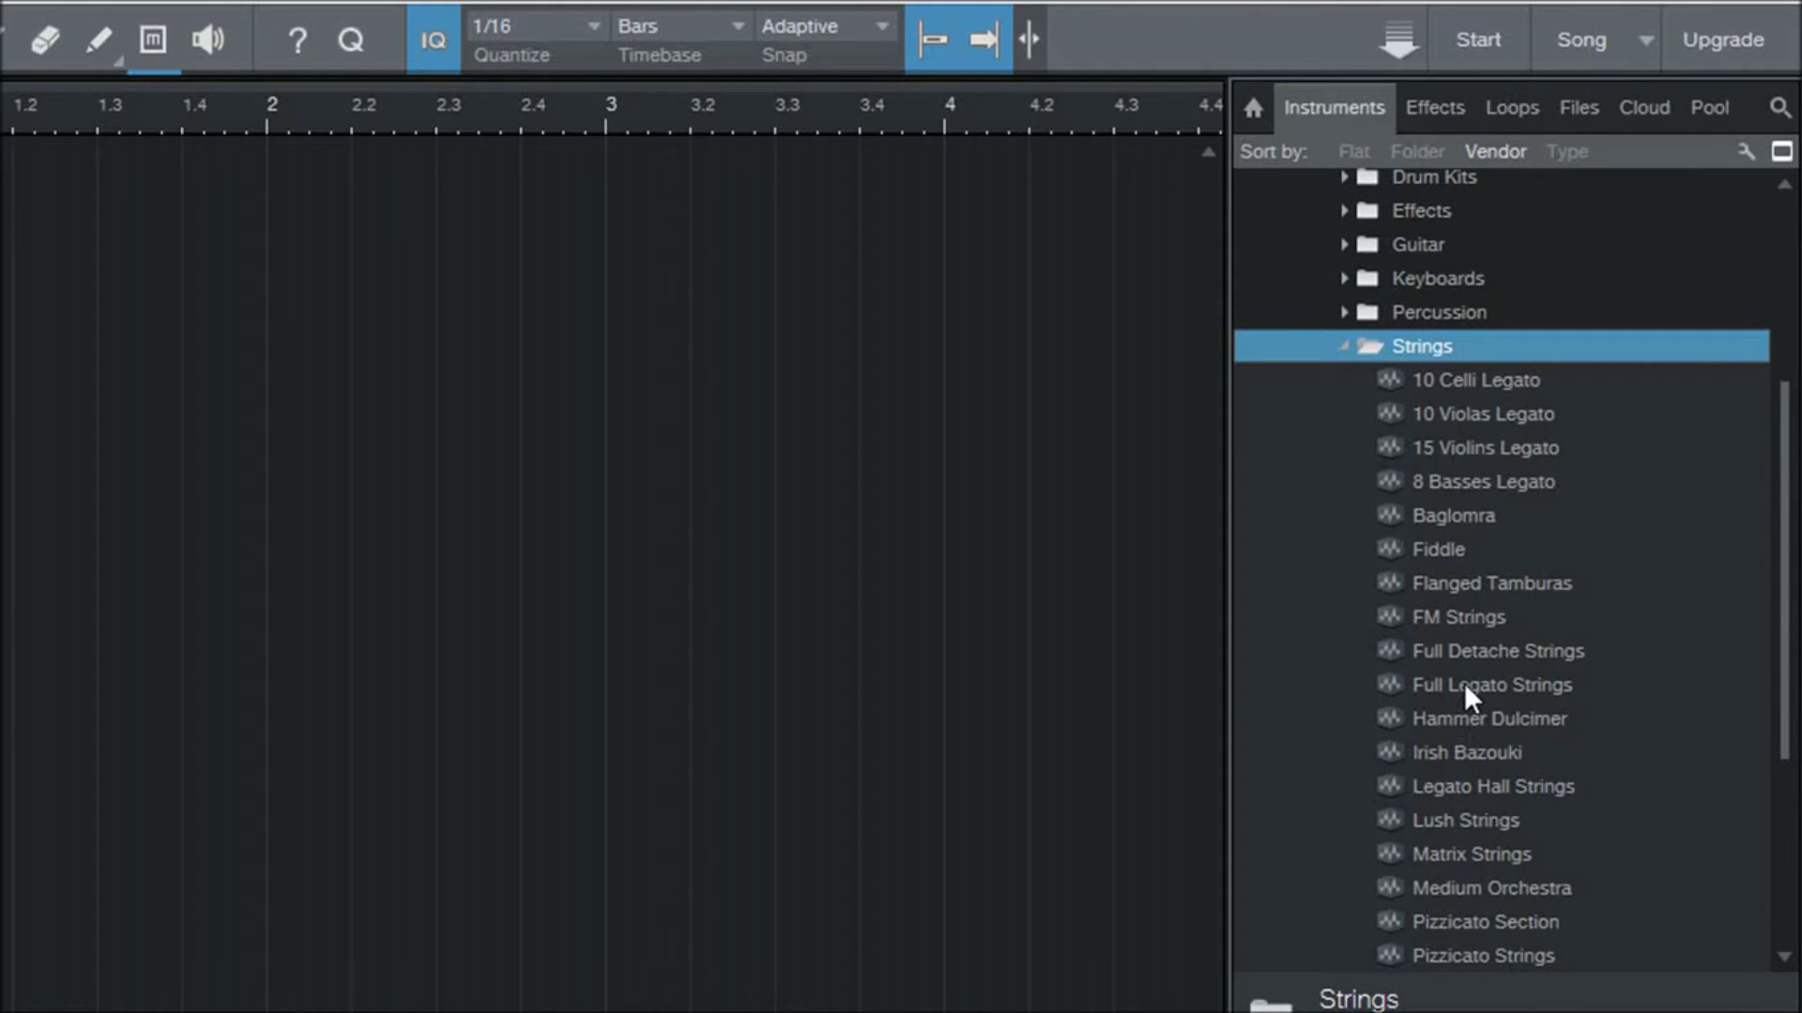
pyautogui.click(1464, 683)
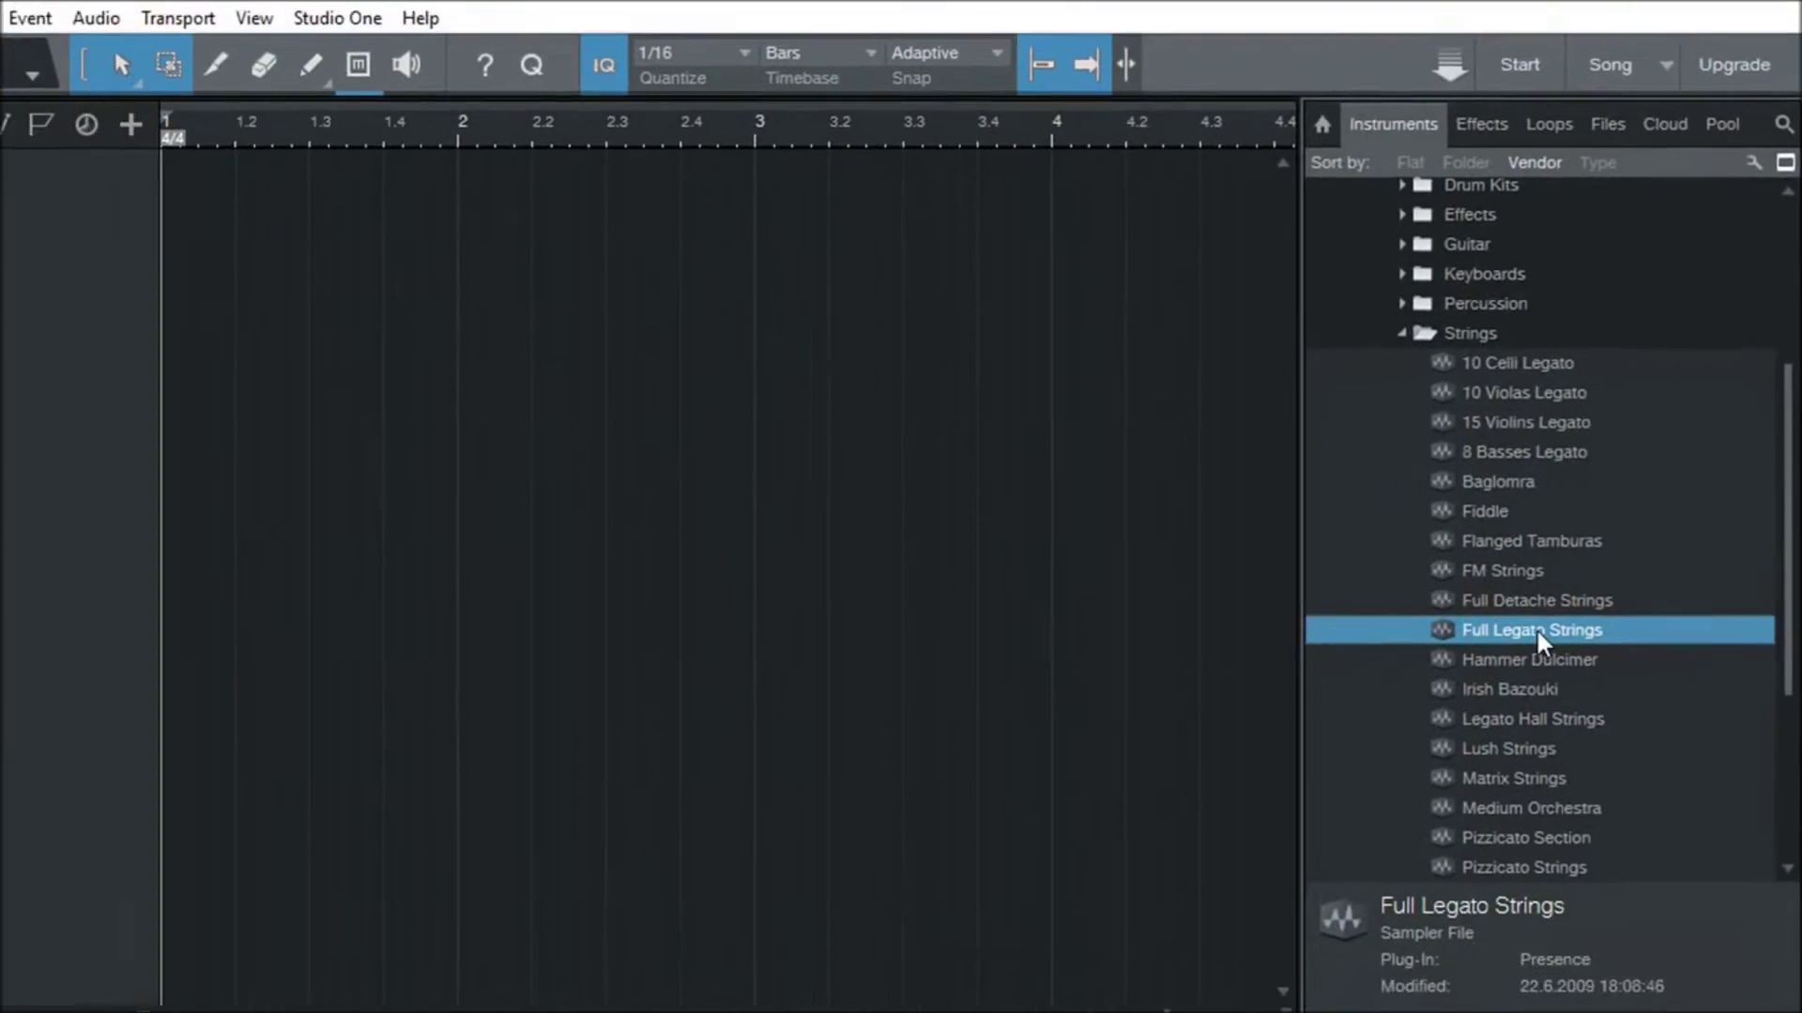
# Drop Full Legato Strings into the empty arrangement to create a Presence instrument track
pyautogui.moveTo(1498, 689); pyautogui.dragTo(1076, 565)
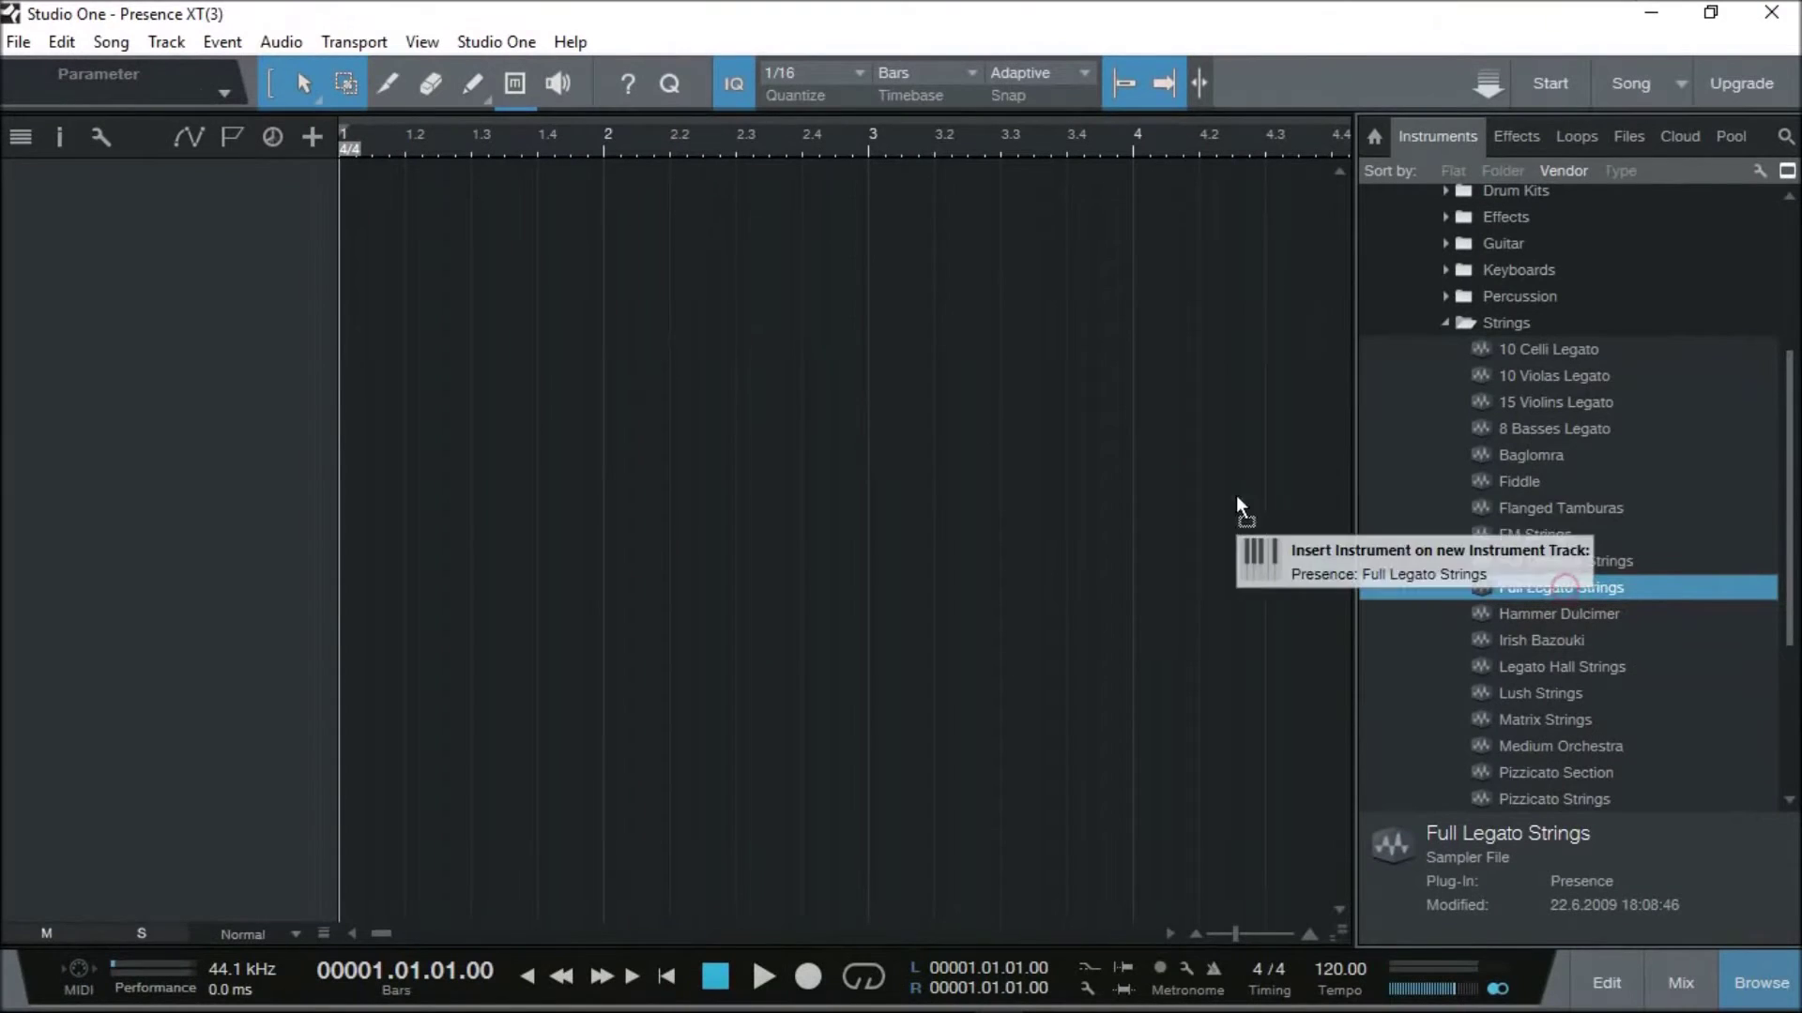
pyautogui.moveTo(1236, 498); pyautogui.dragTo(435, 240)
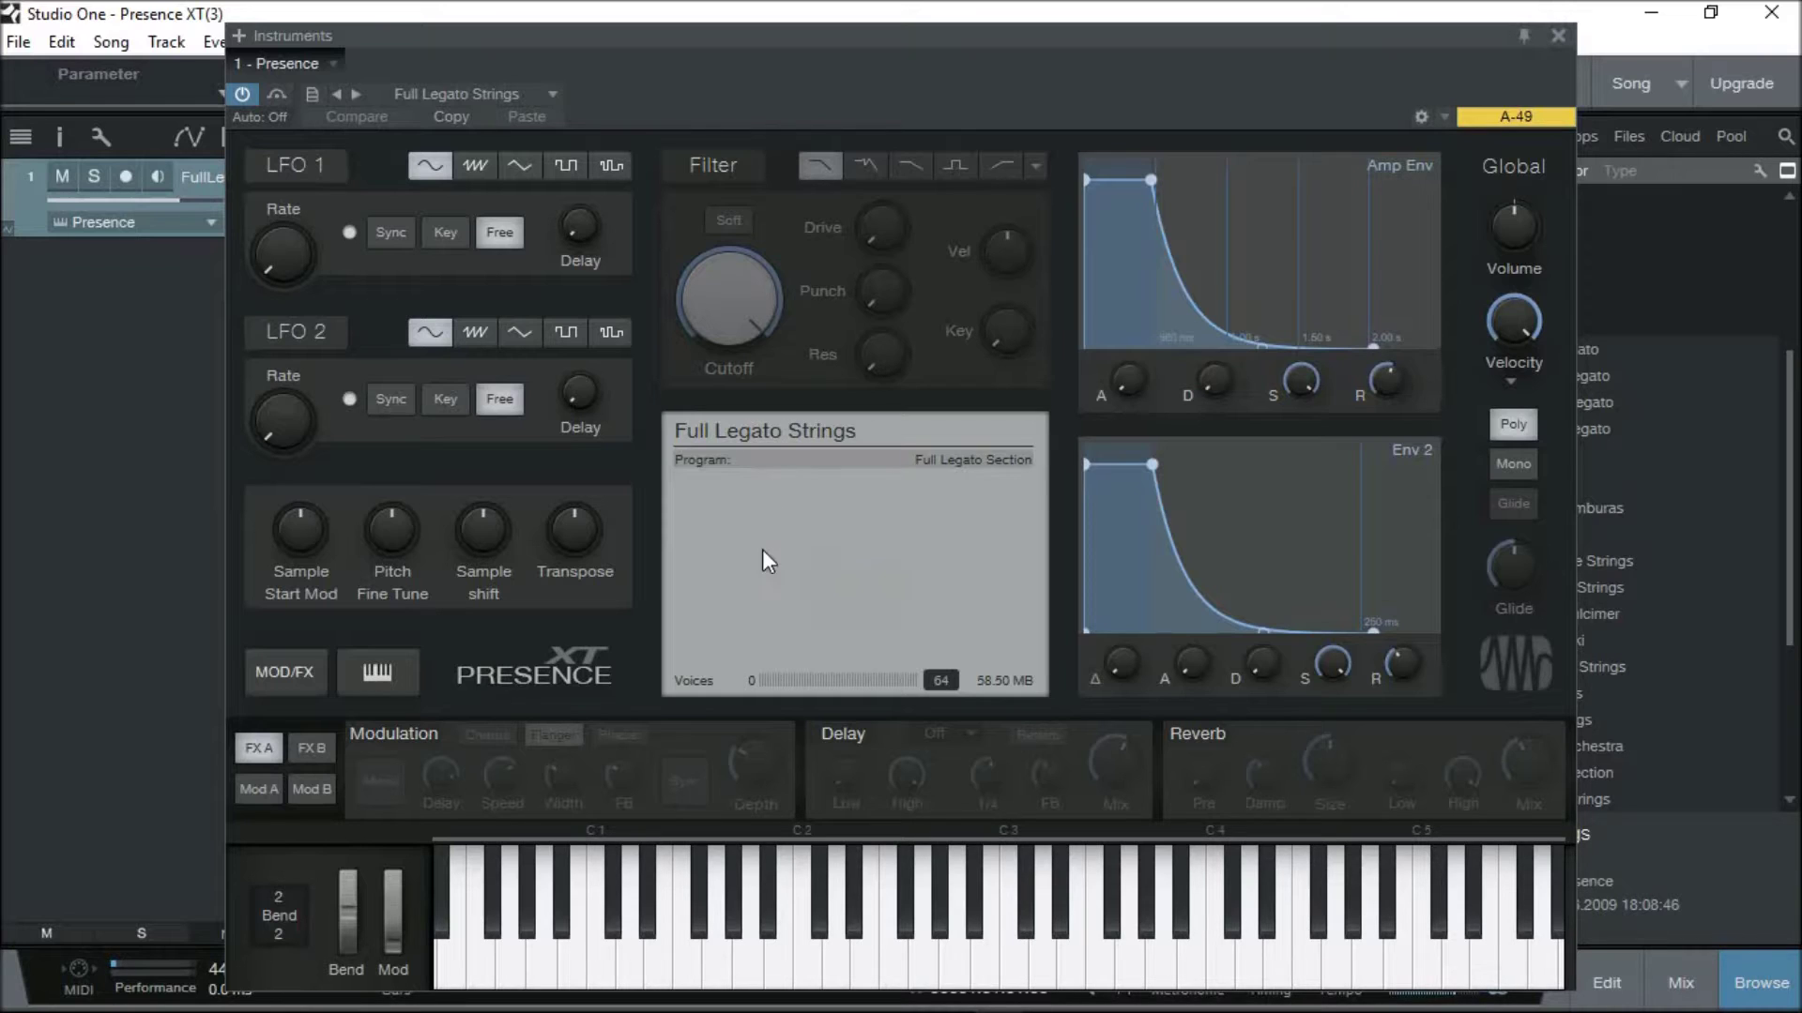
pyautogui.click(682, 938)
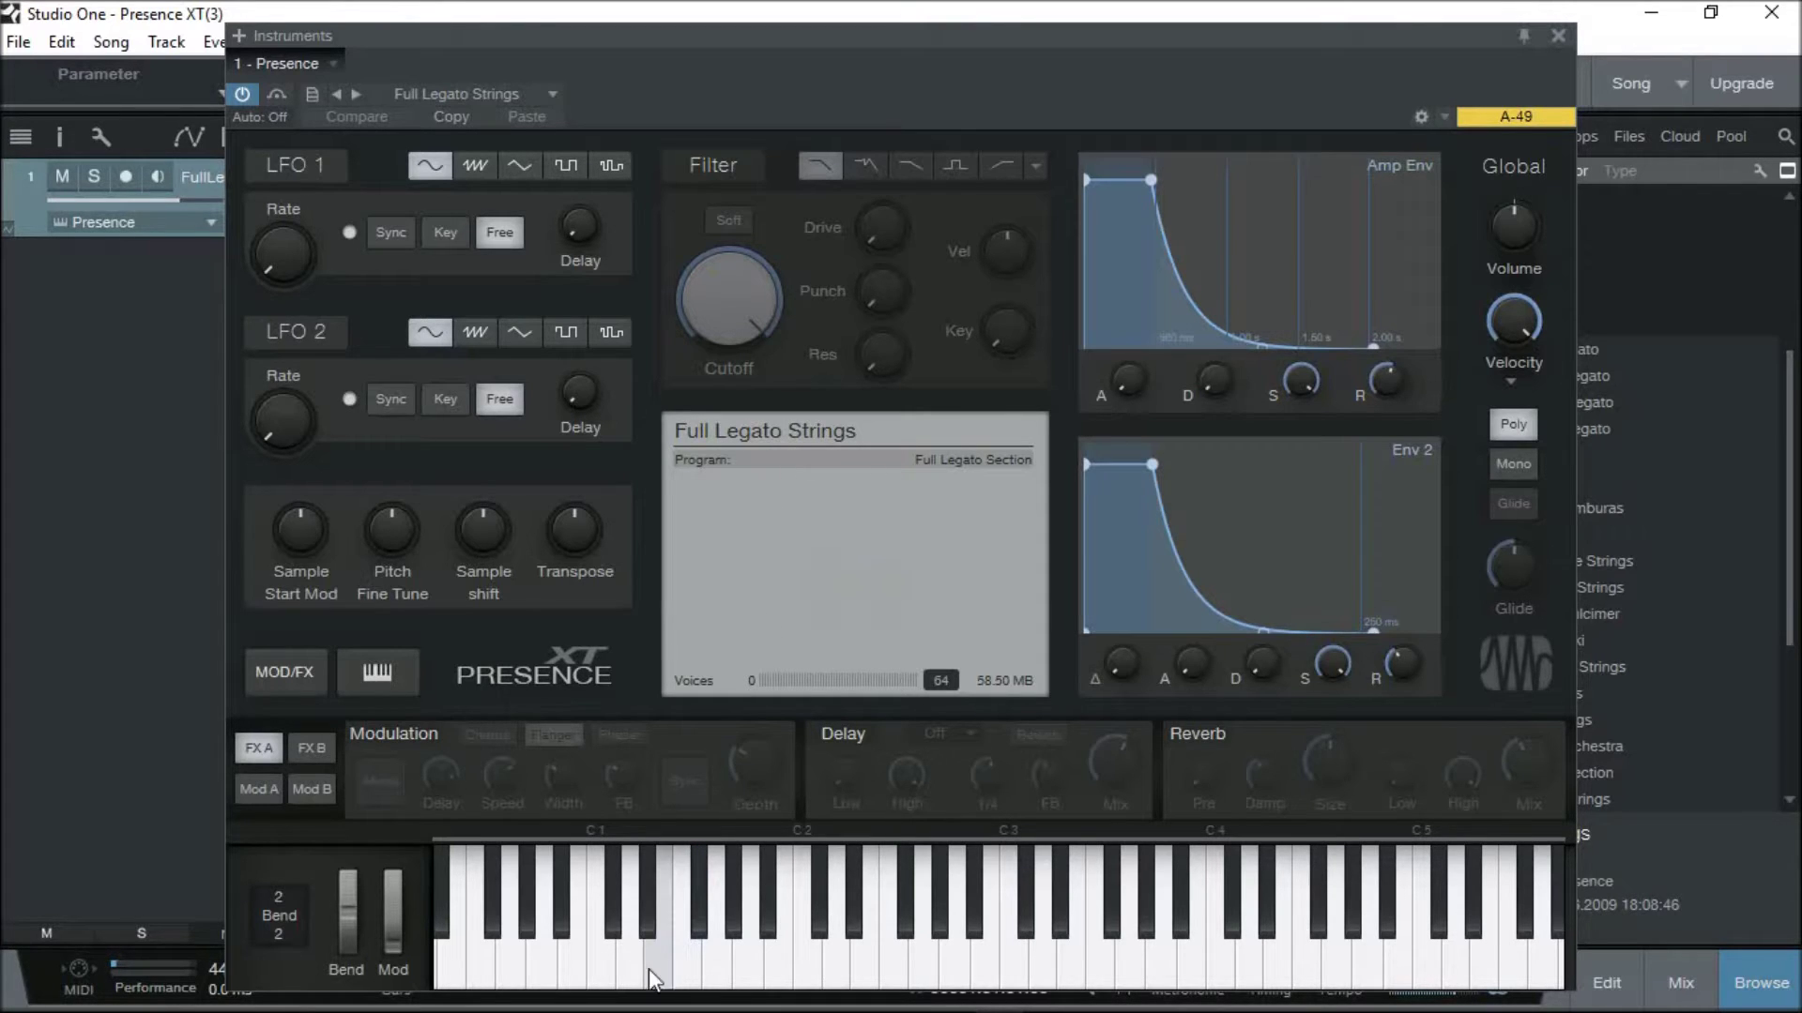
# Audition the strings on Presence's keyboard, from a low D chord up to notes around C3–E3
pyautogui.click(607, 975)
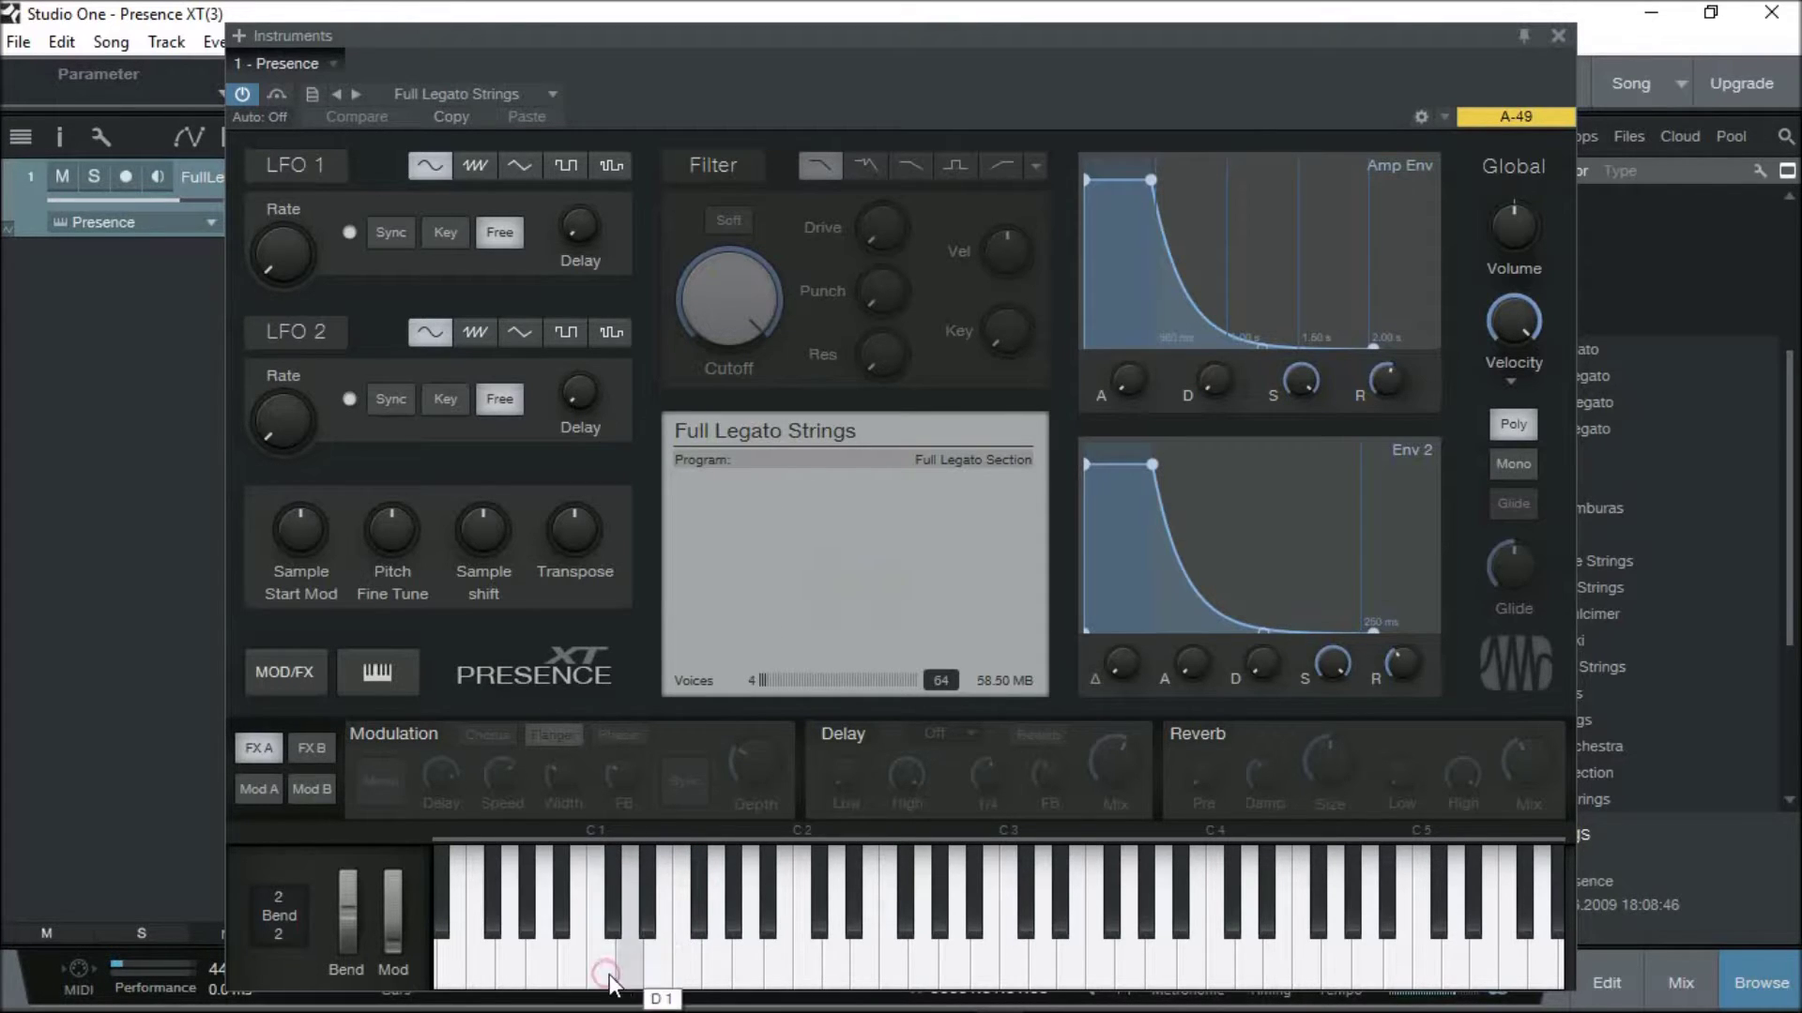
pyautogui.click(664, 964)
pyautogui.click(746, 966)
pyautogui.click(779, 959)
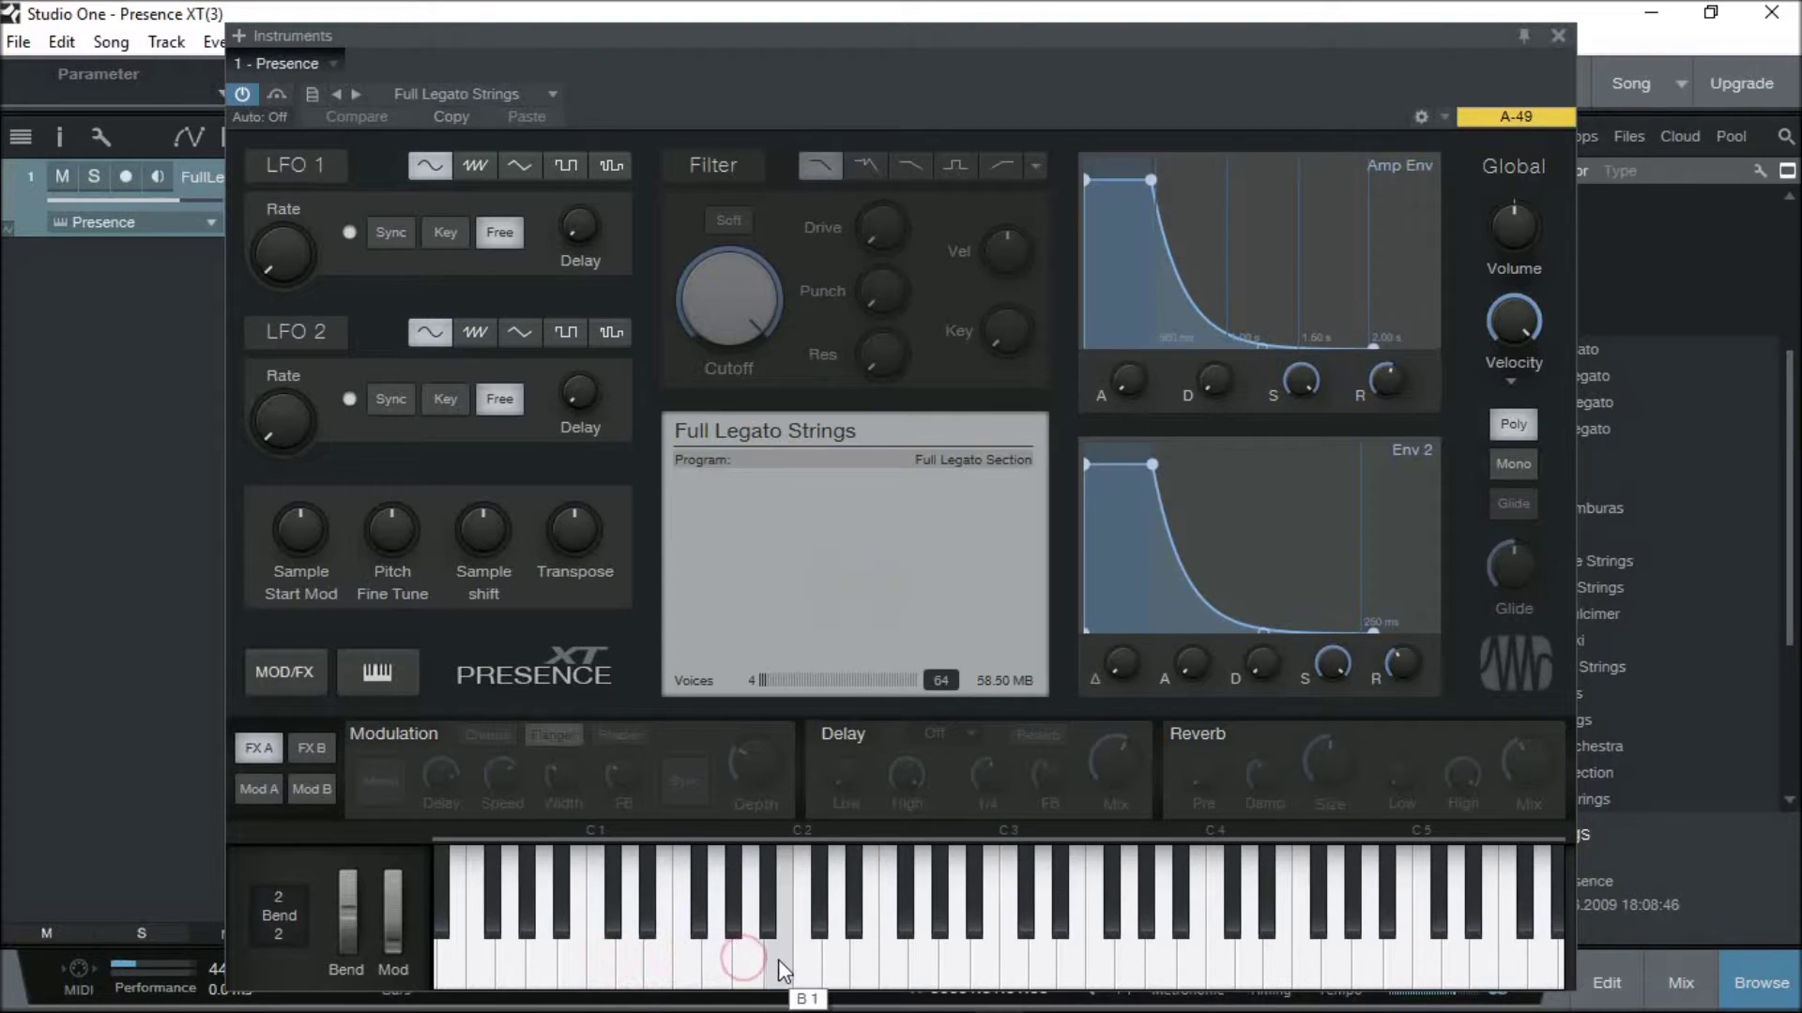
pyautogui.click(796, 959)
pyautogui.click(831, 964)
pyautogui.click(998, 961)
pyautogui.click(1016, 961)
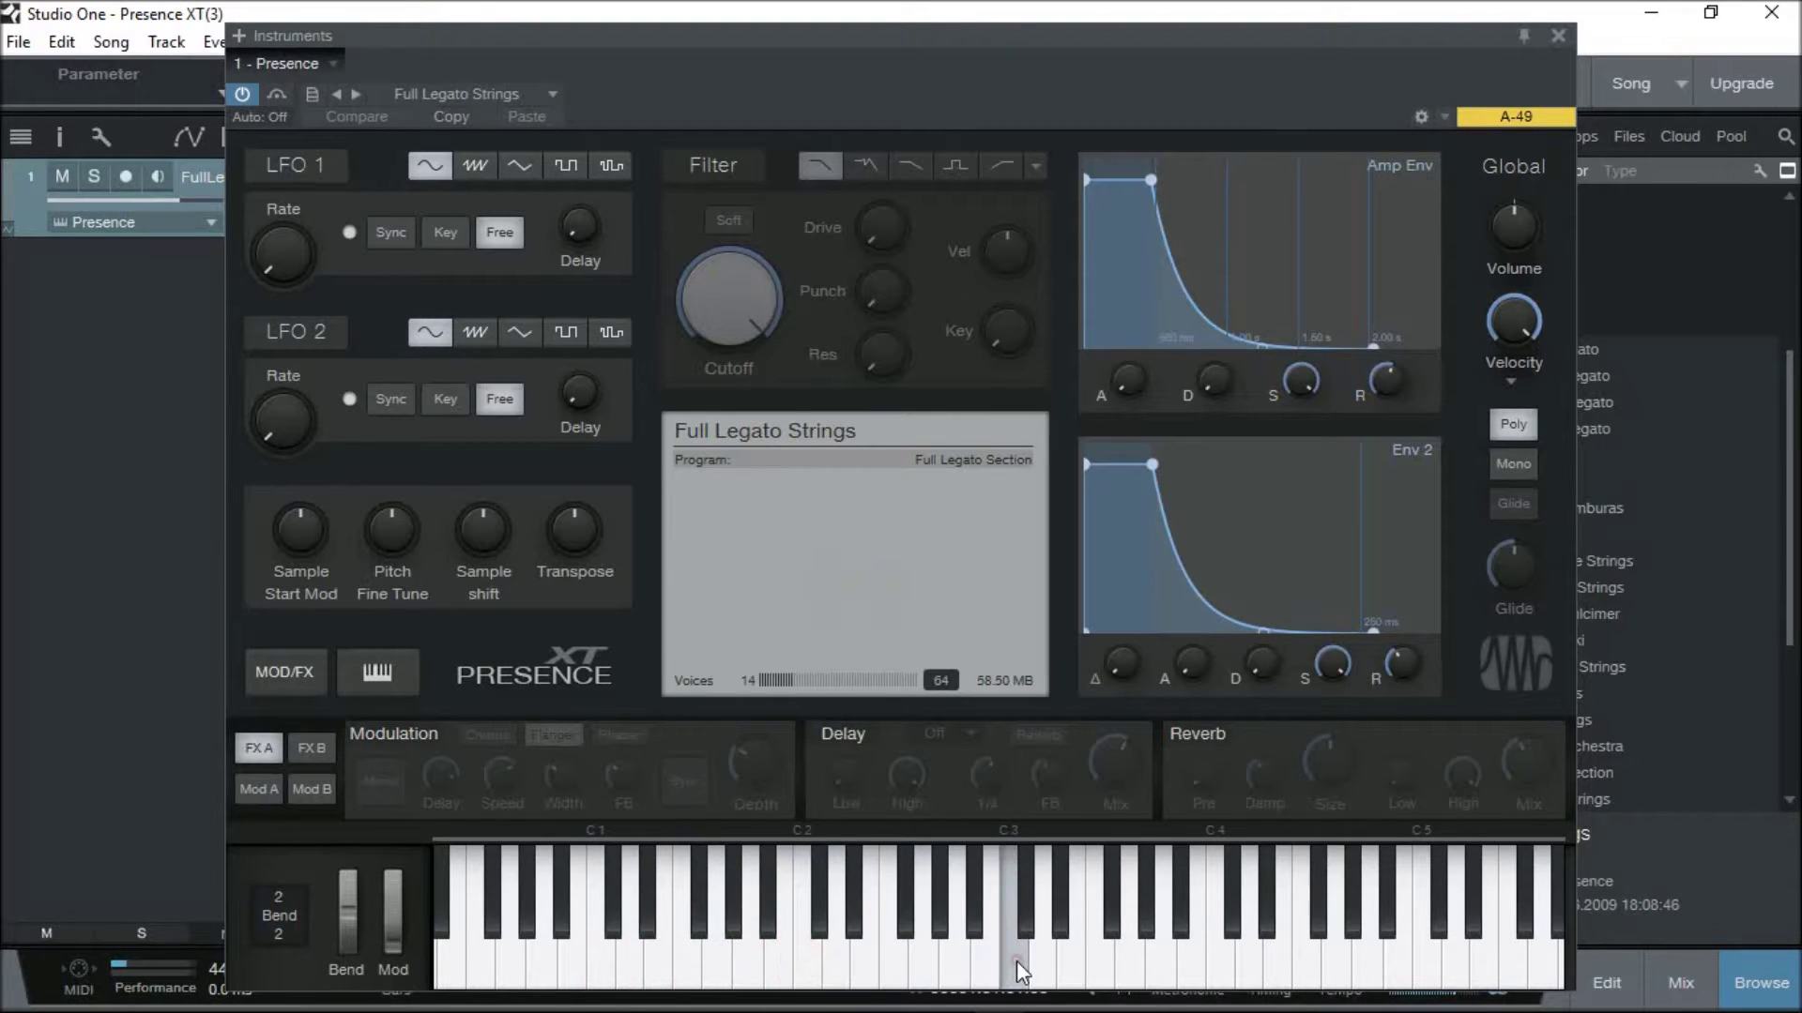
pyautogui.click(1038, 965)
pyautogui.click(1061, 975)
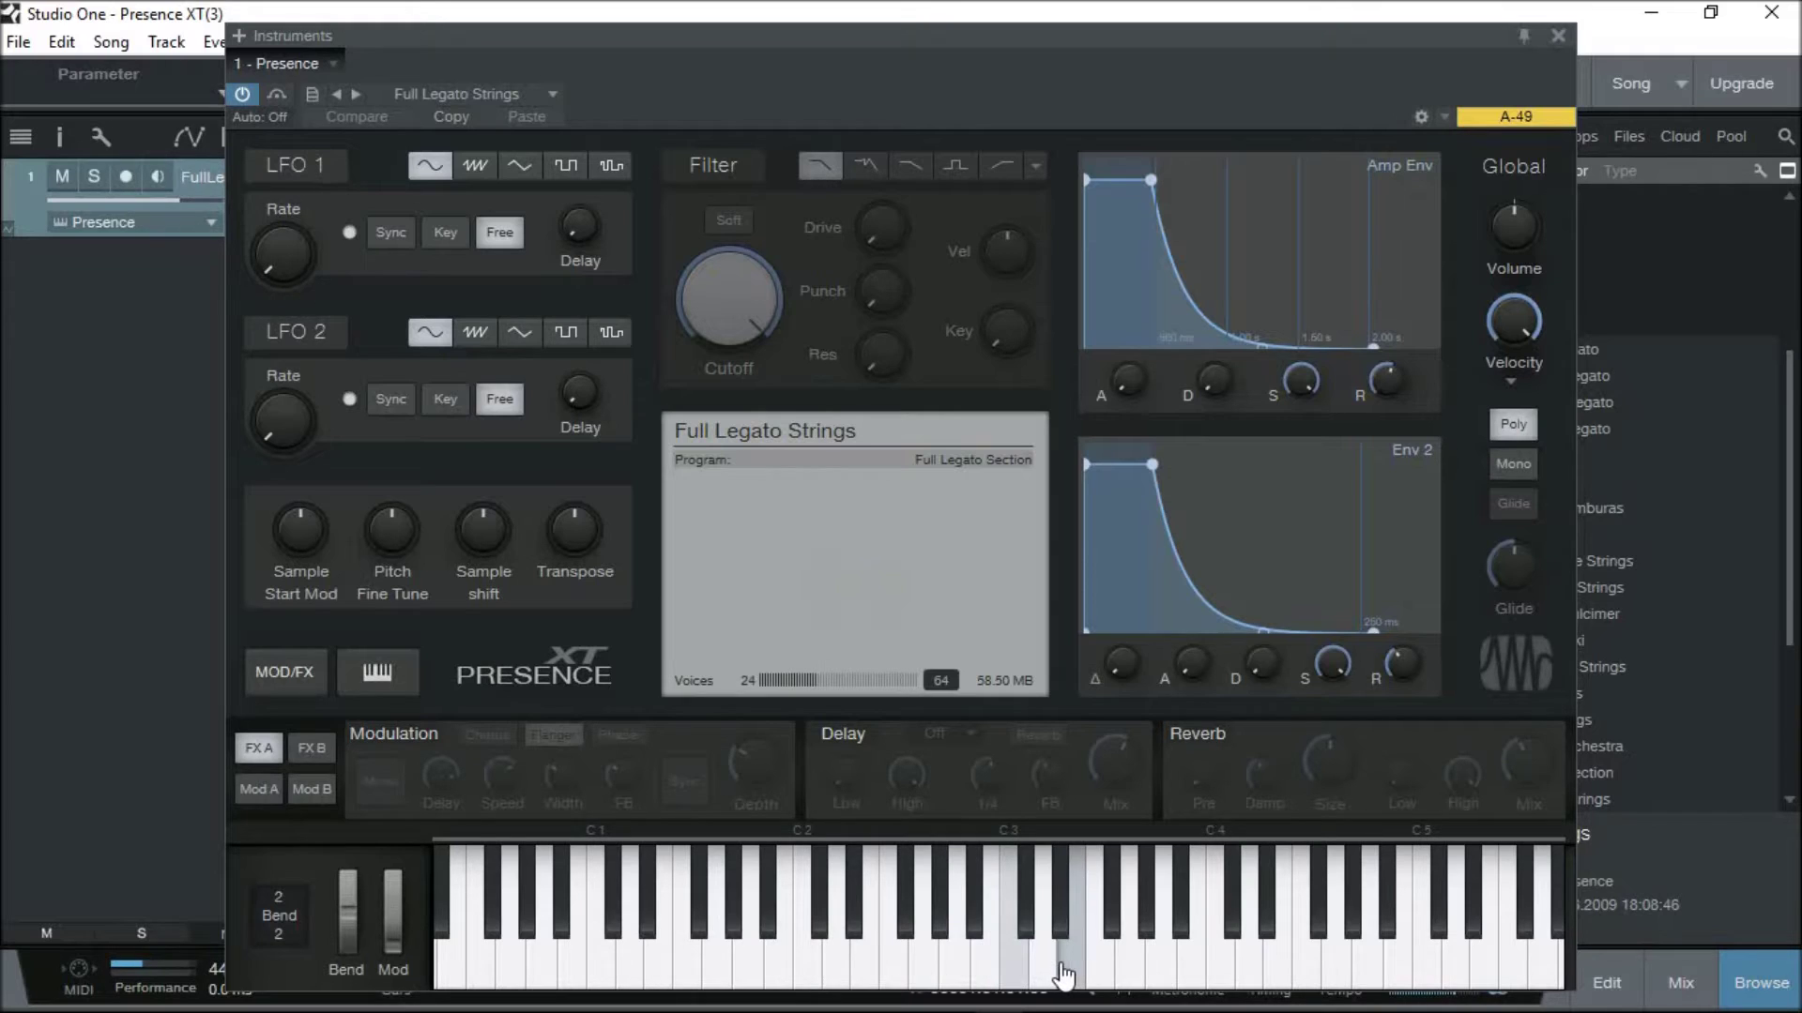
pyautogui.click(1035, 974)
pyautogui.click(1018, 976)
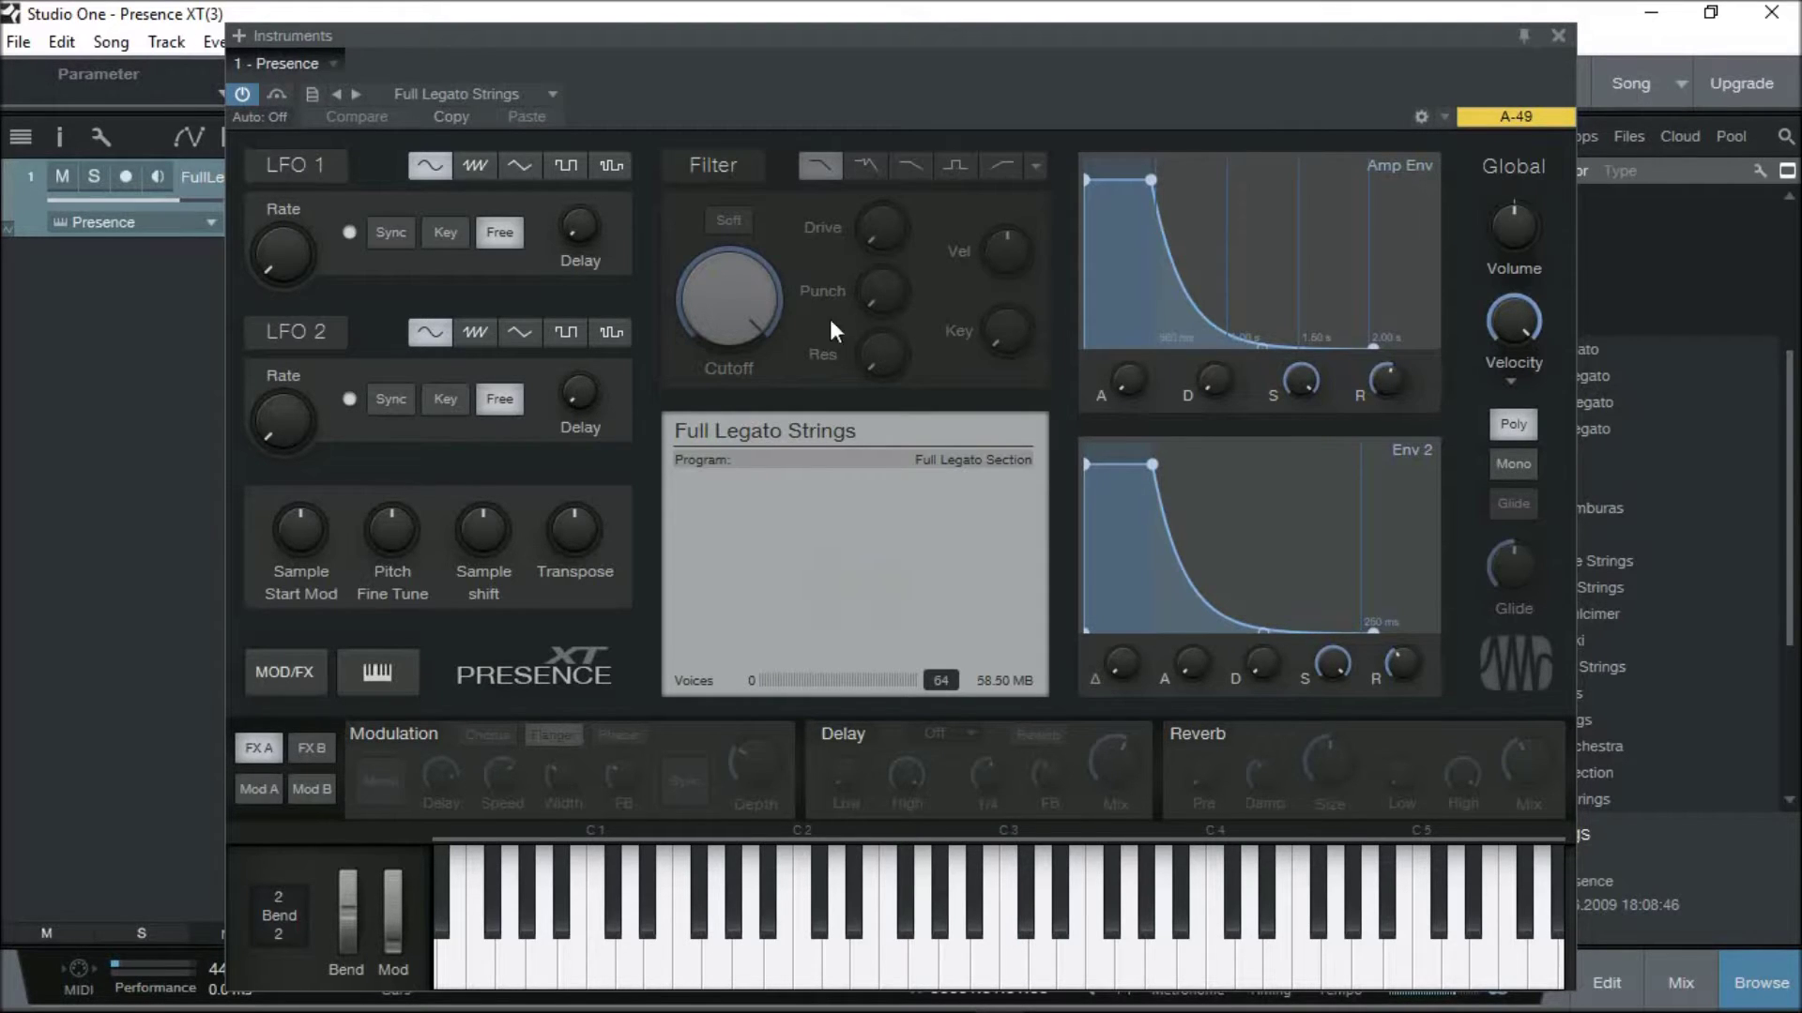
# Load the FM Strings preset in Presence and play notes from C2 toward C4
pyautogui.click(552, 95)
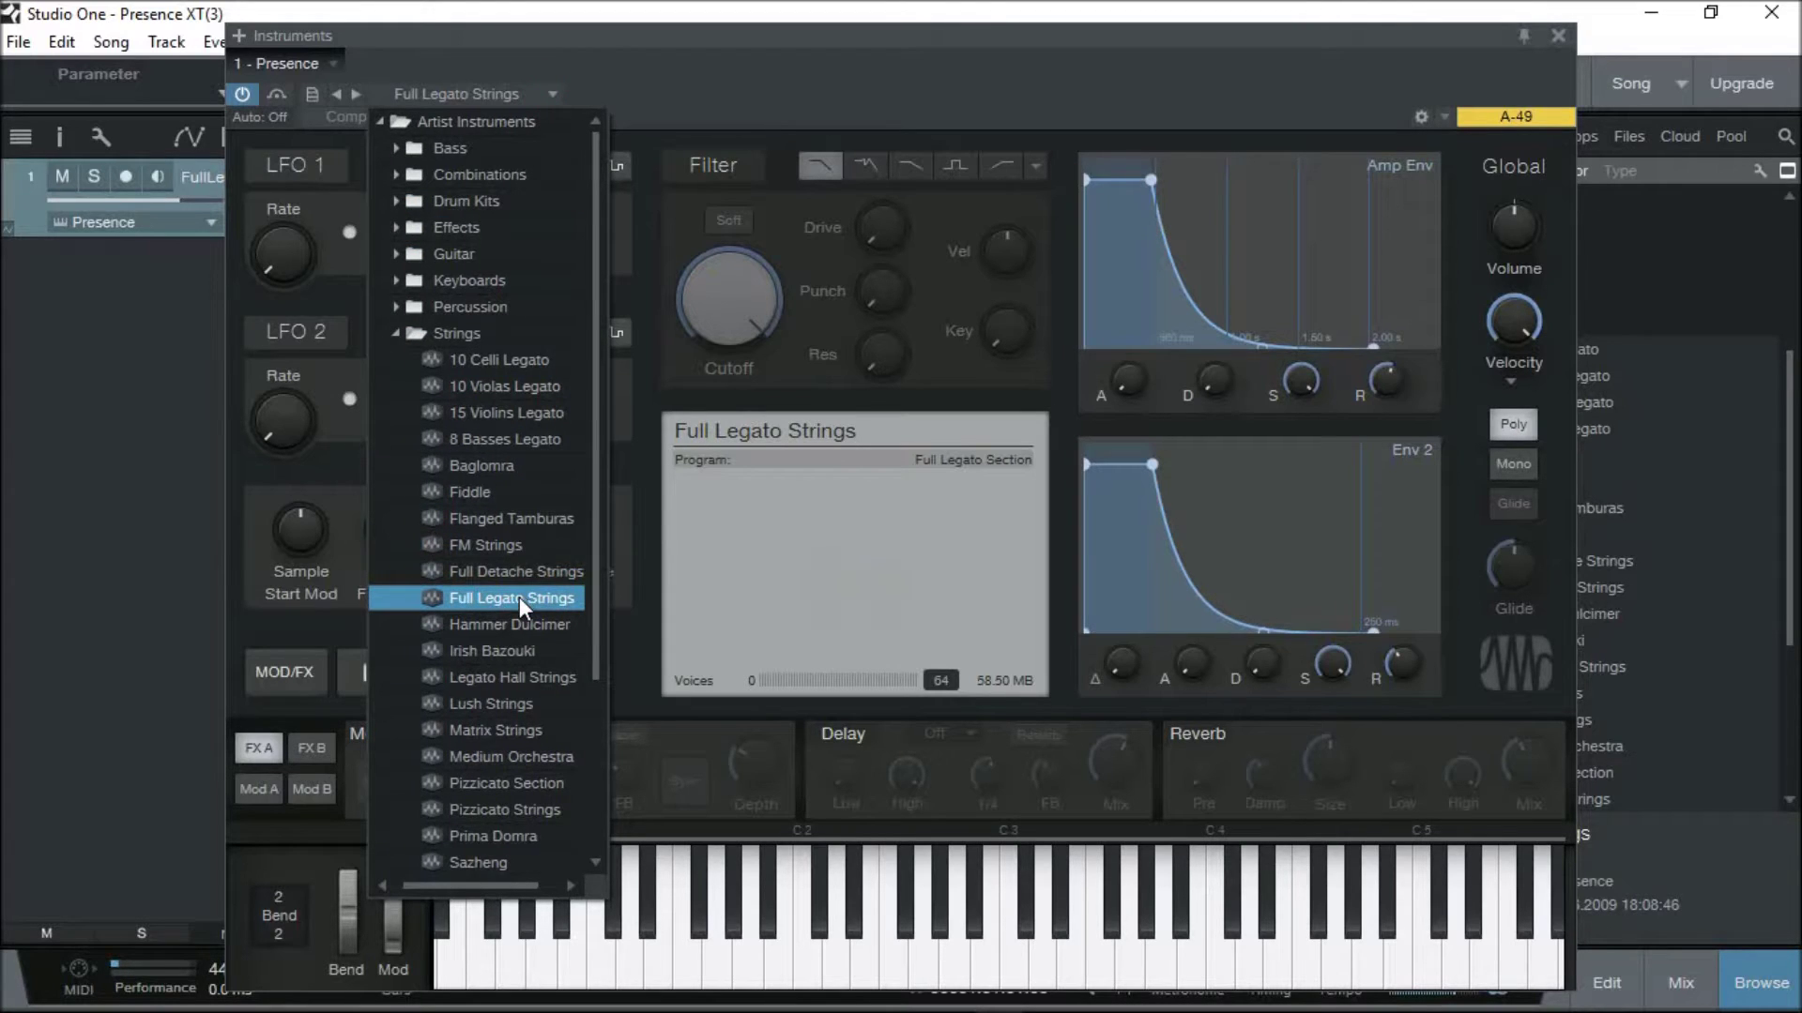
pyautogui.click(490, 544)
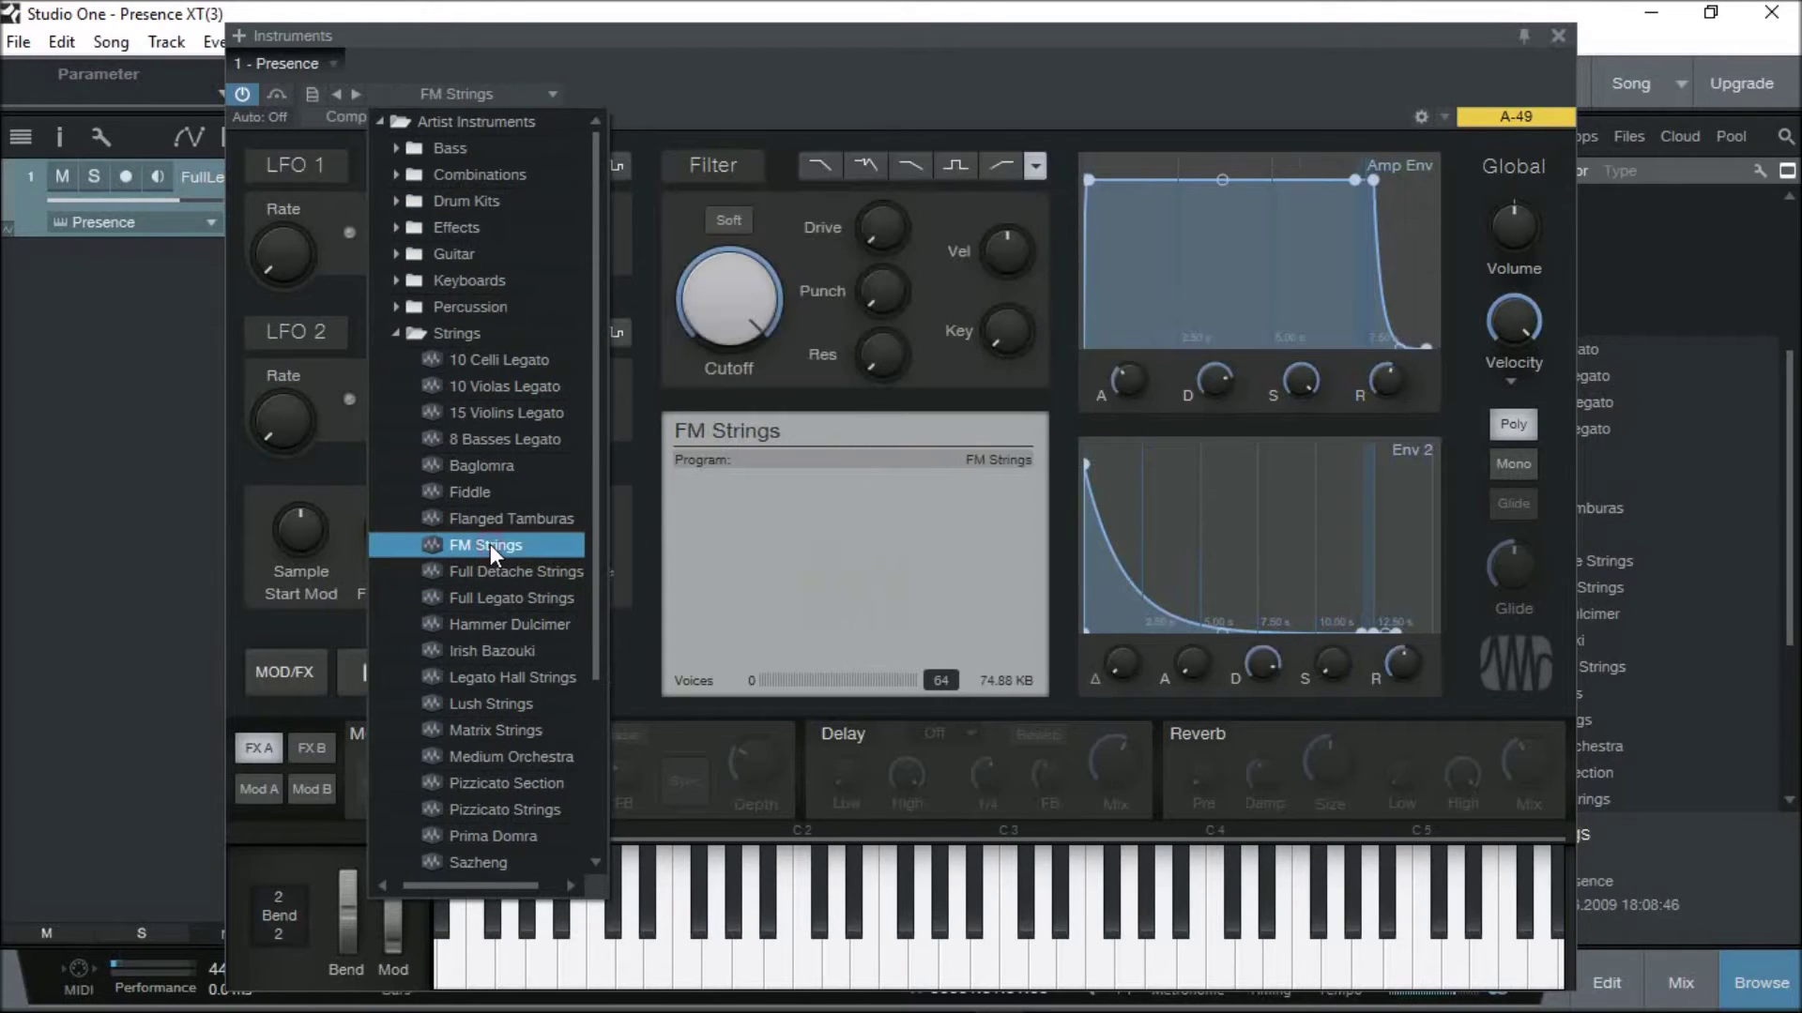
pyautogui.click(822, 964)
pyautogui.click(819, 969)
pyautogui.moveTo(820, 971)
pyautogui.mouseDown()
pyautogui.moveTo(1154, 973)
pyautogui.moveTo(965, 957)
pyautogui.mouseUp()
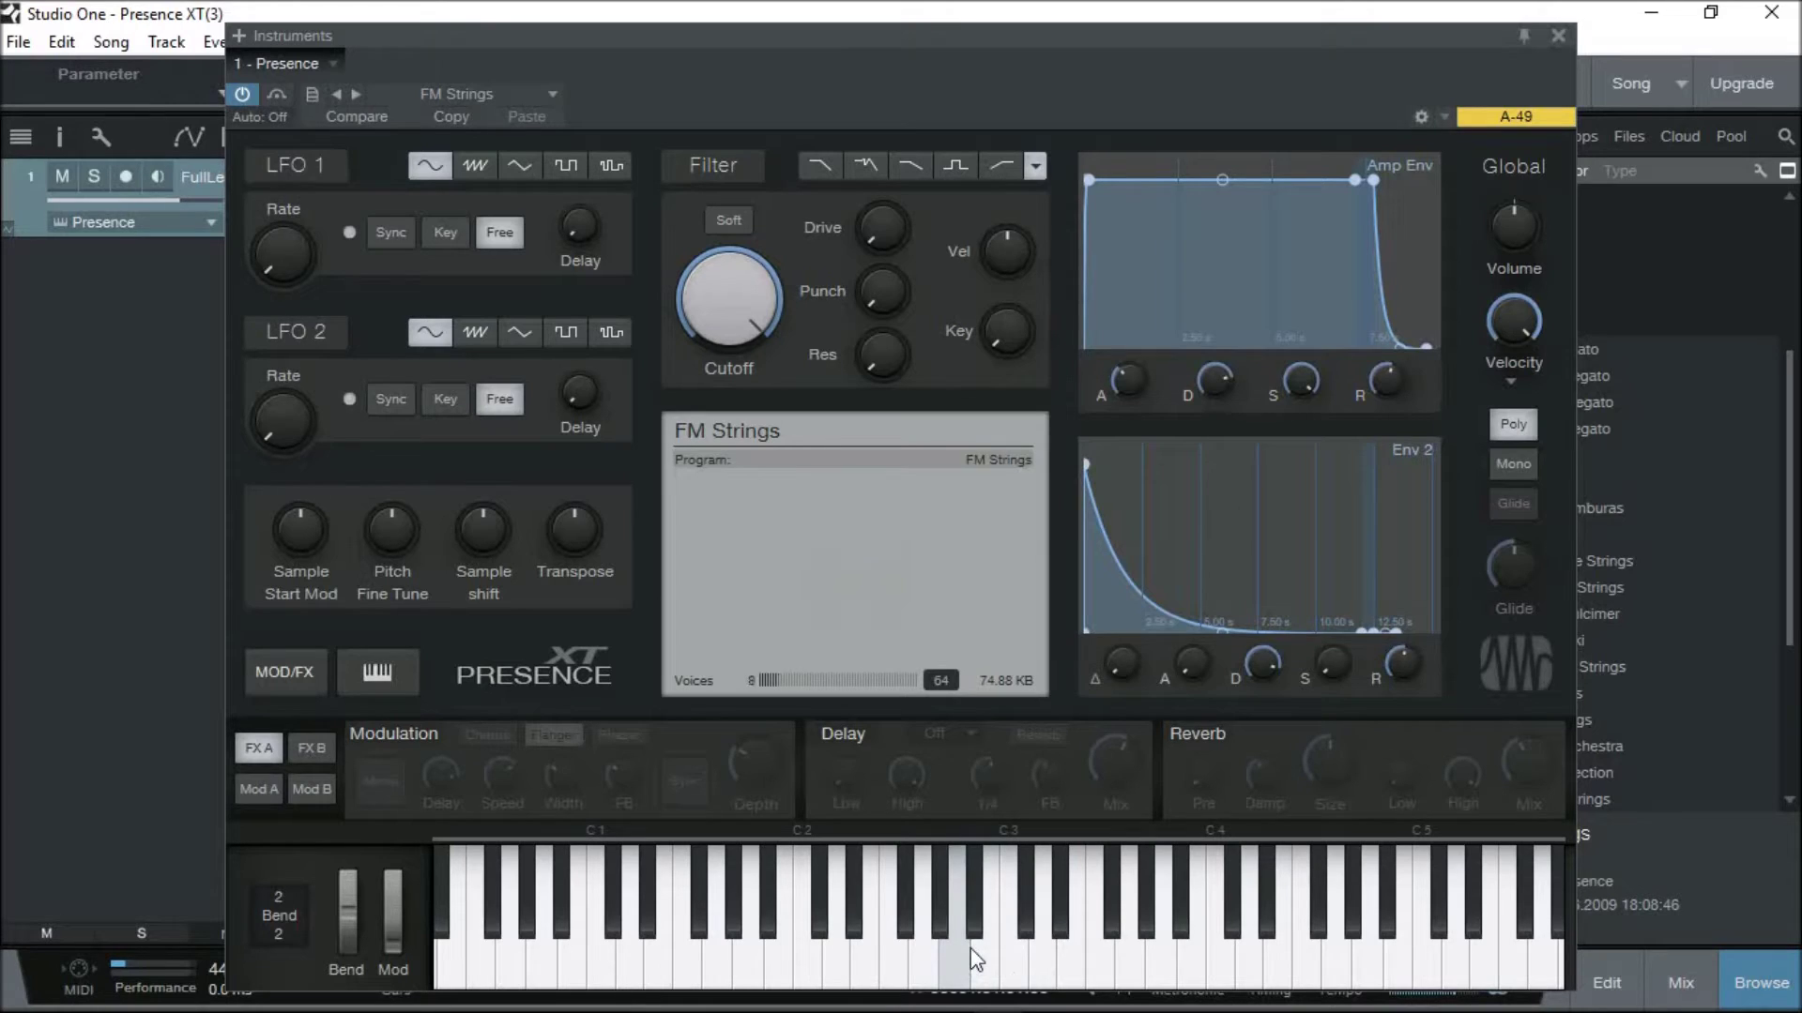
# Load the Dance Kit preset from Drum Kits and play several of its drum sounds
pyautogui.click(539, 92)
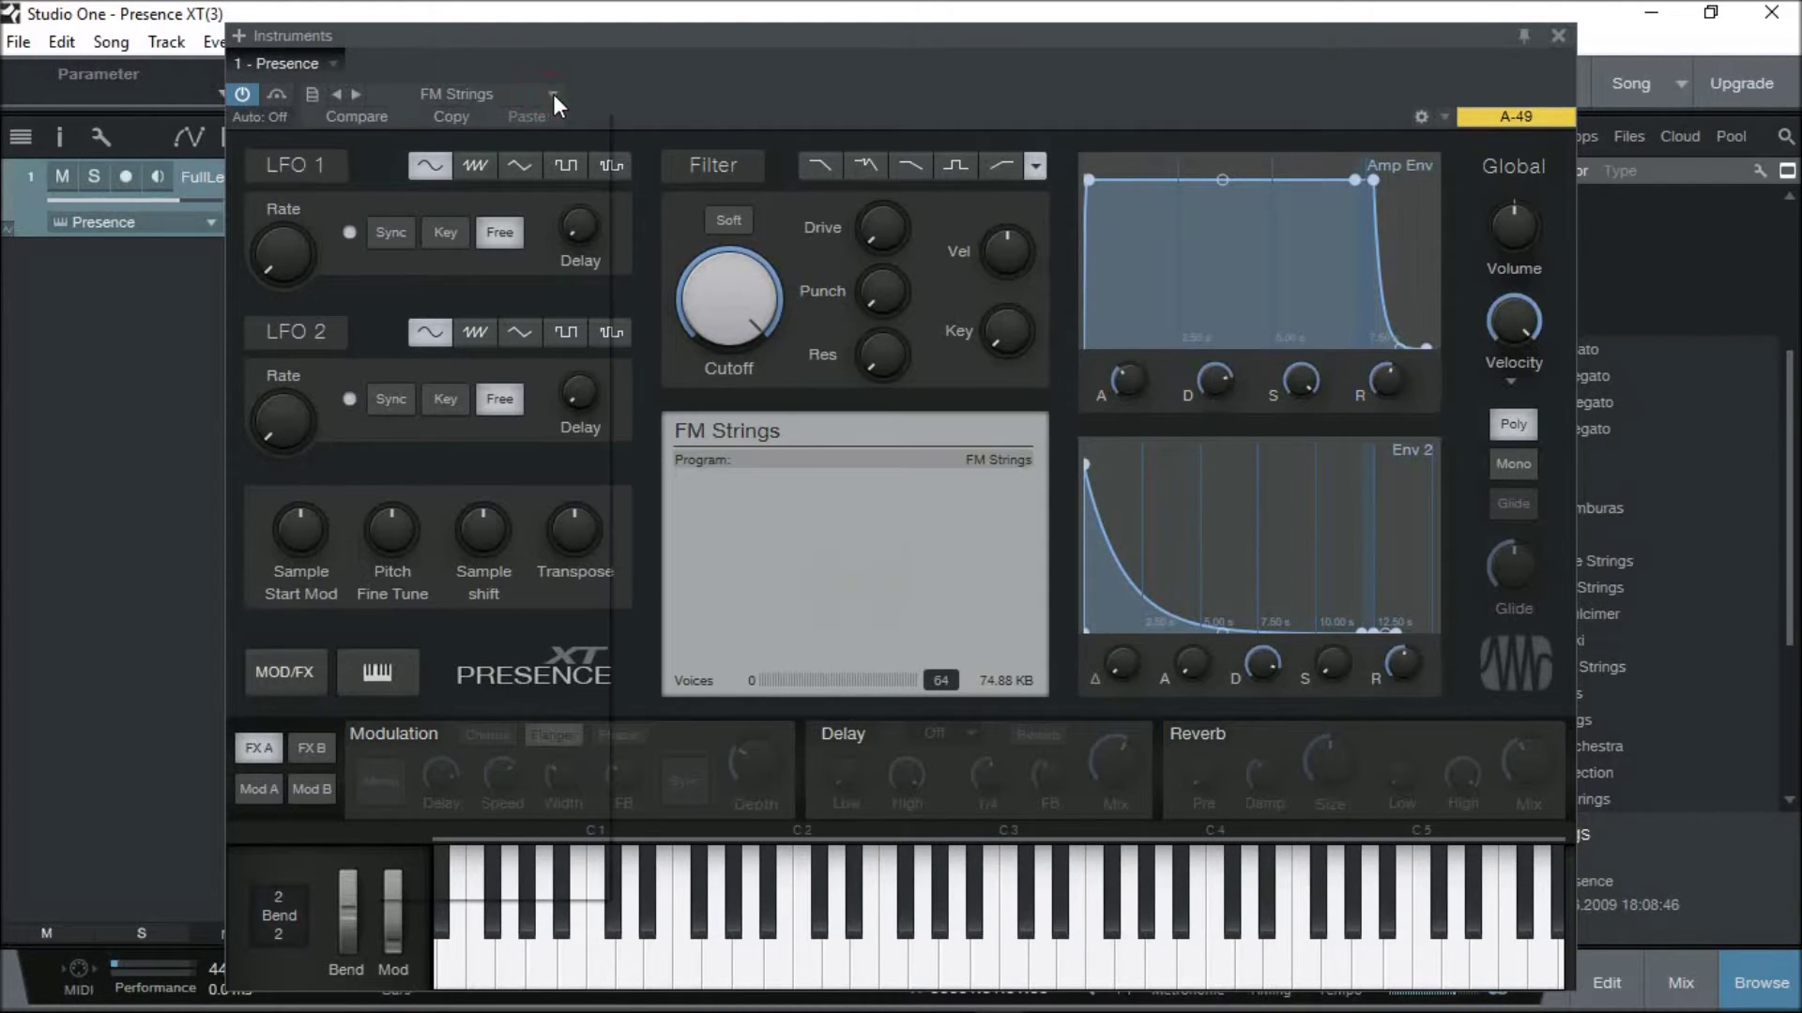
pyautogui.click(554, 94)
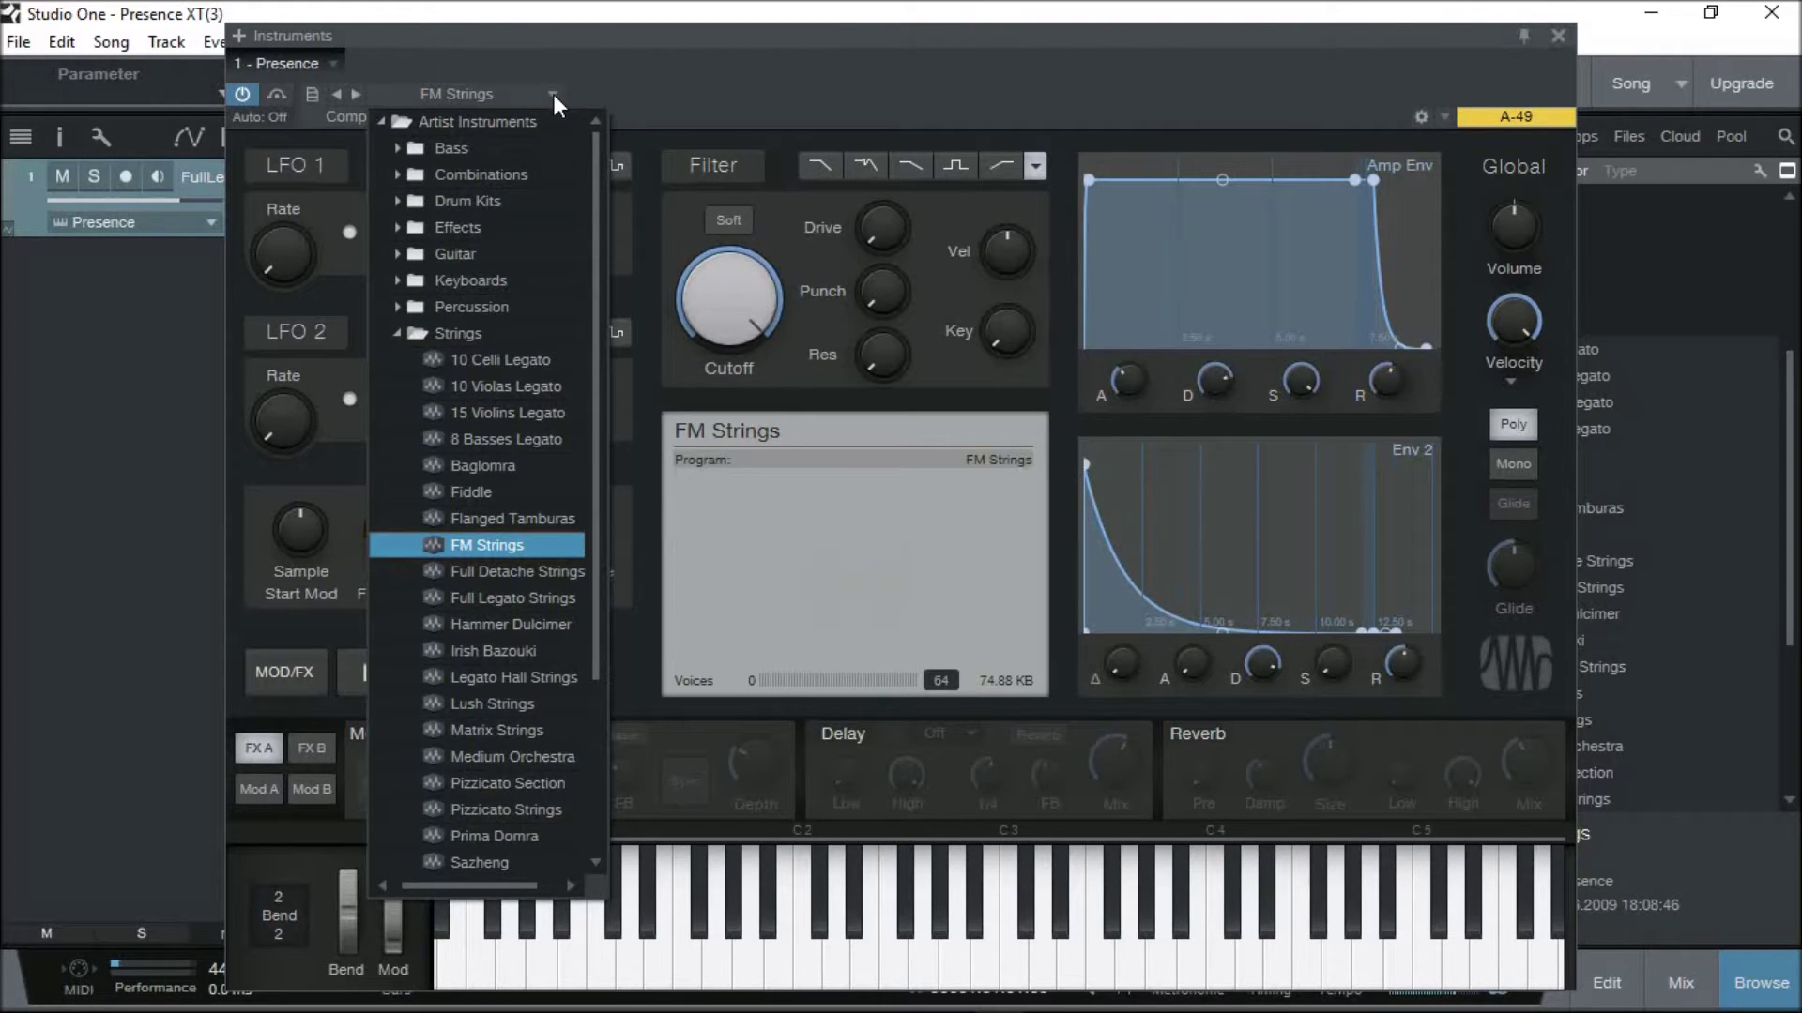
pyautogui.click(400, 333)
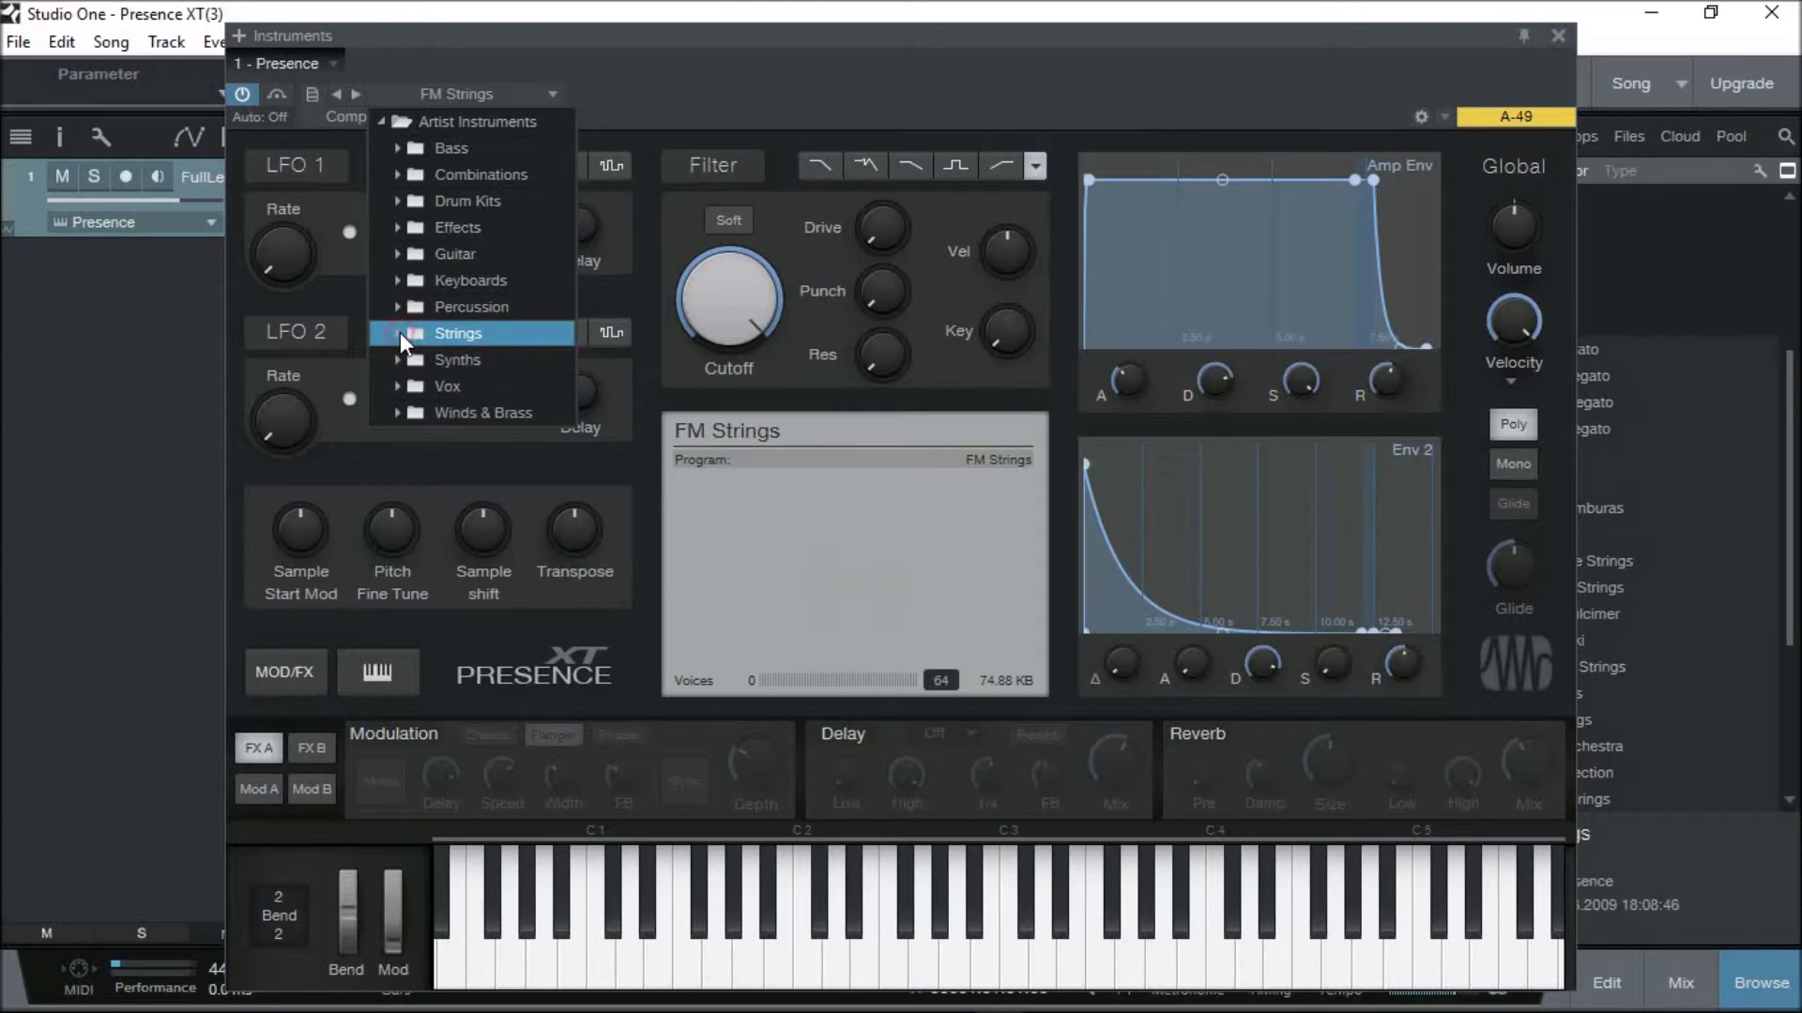
pyautogui.click(396, 200)
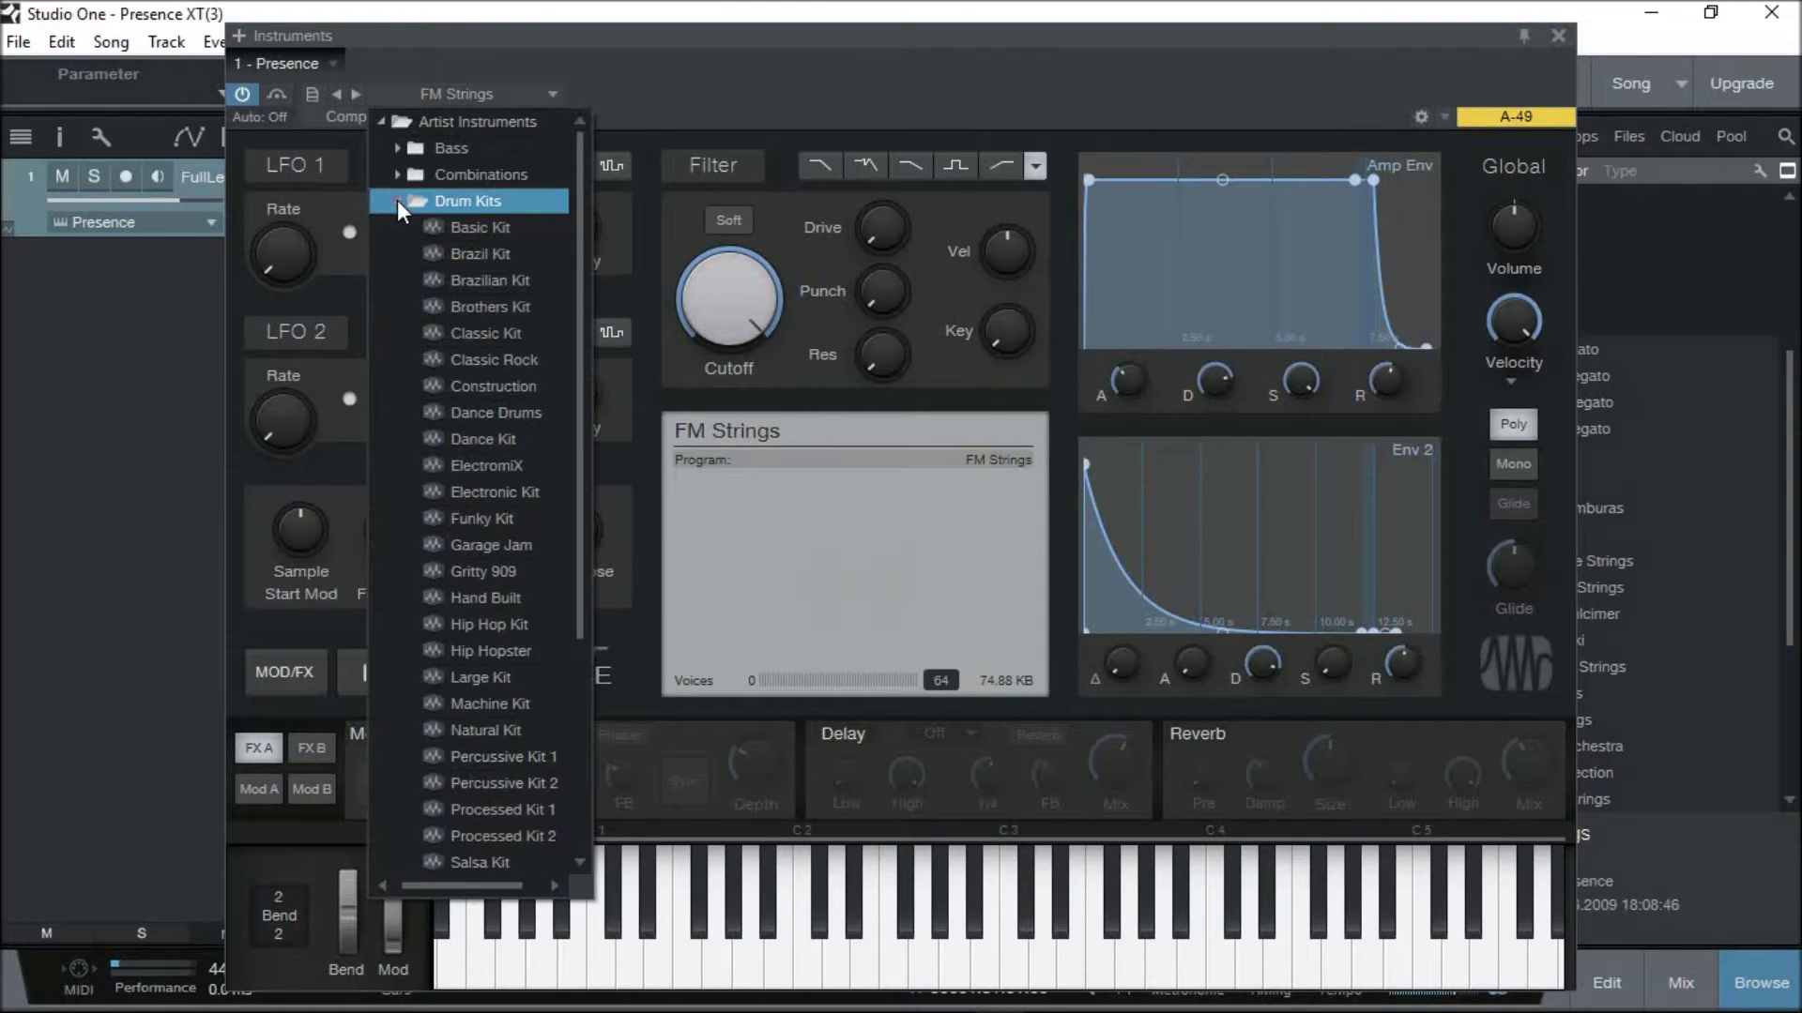
pyautogui.click(470, 439)
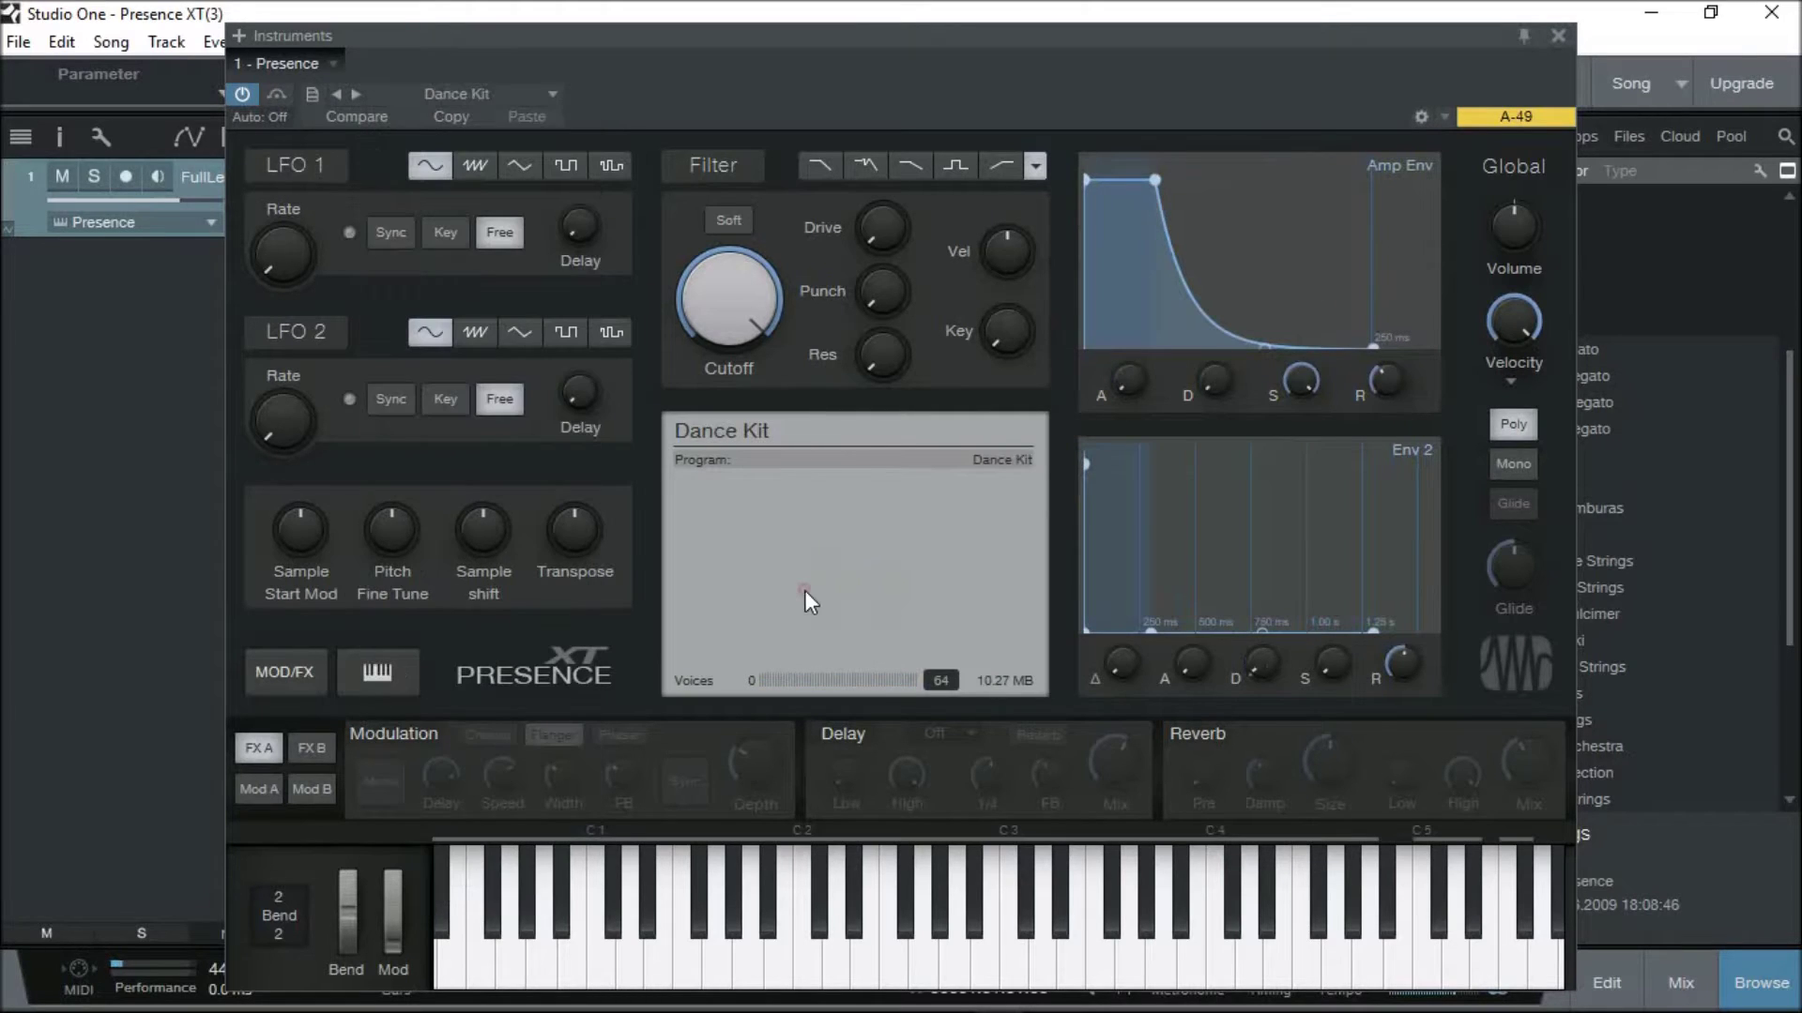
pyautogui.click(543, 955)
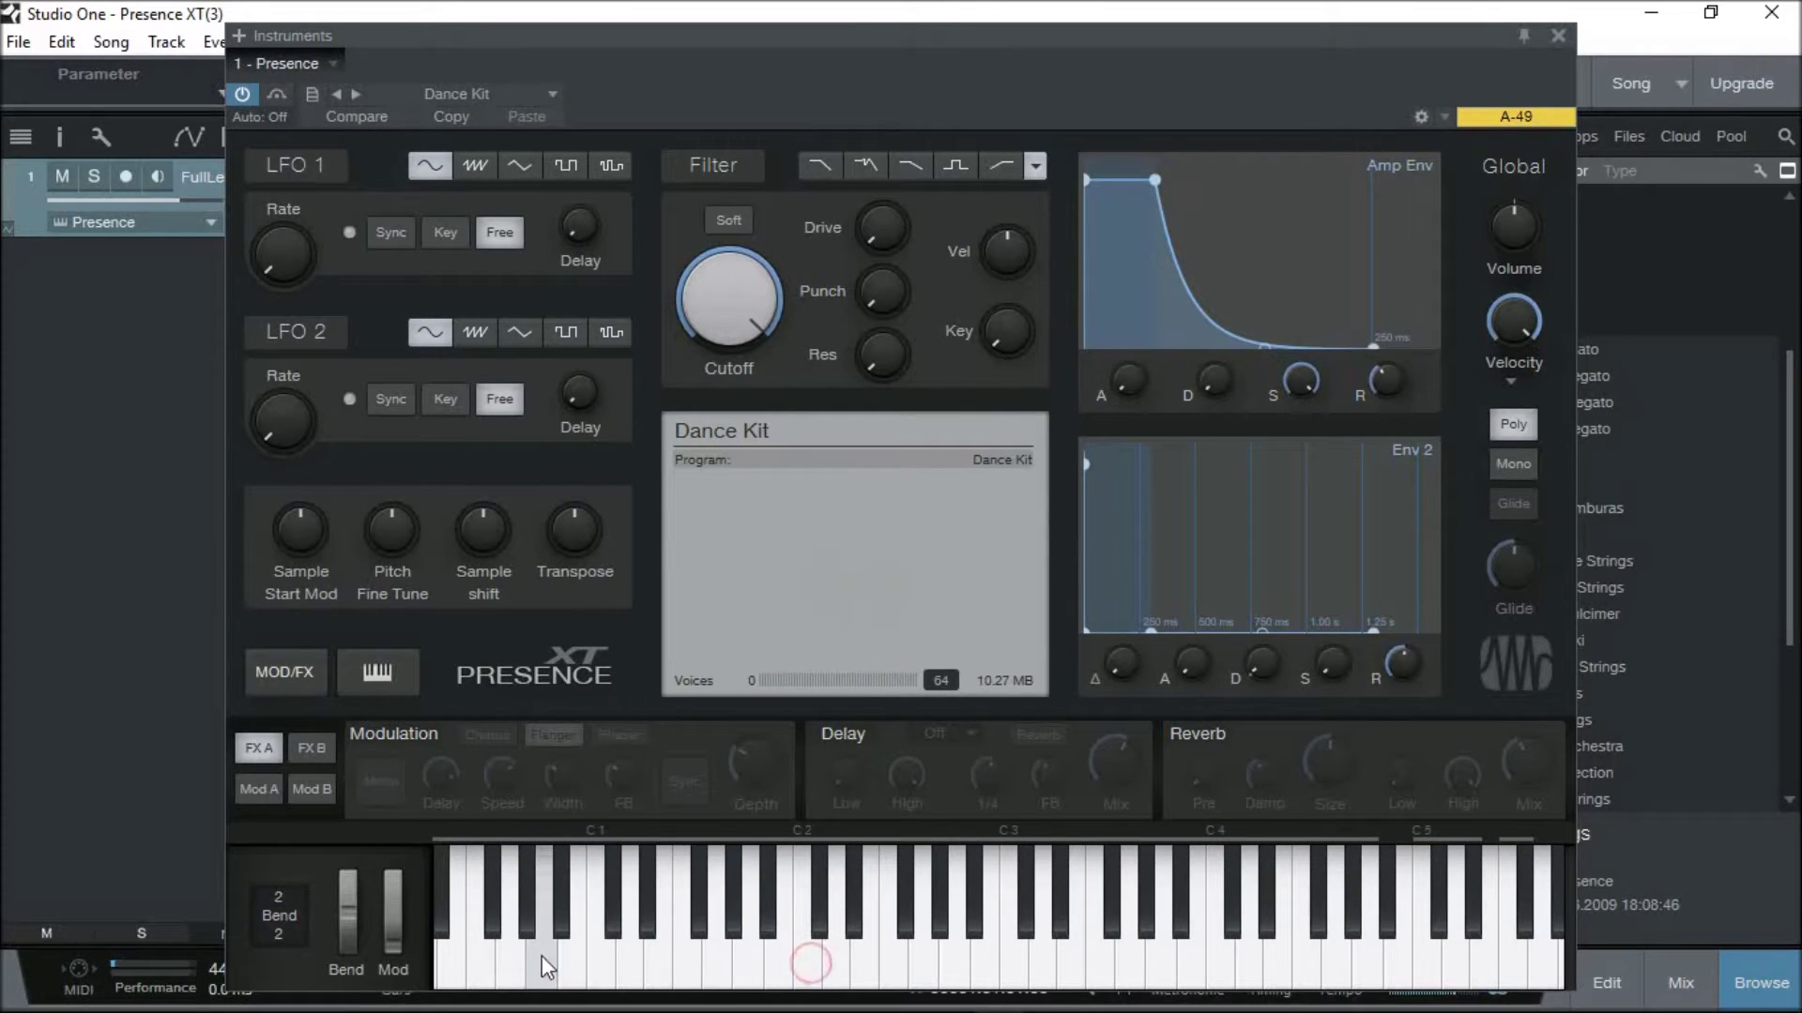
pyautogui.click(477, 957)
pyautogui.moveTo(457, 957); pyautogui.dragTo(567, 959)
pyautogui.scroll(-2, 458, 961)
pyautogui.click(476, 961)
pyautogui.click(535, 959)
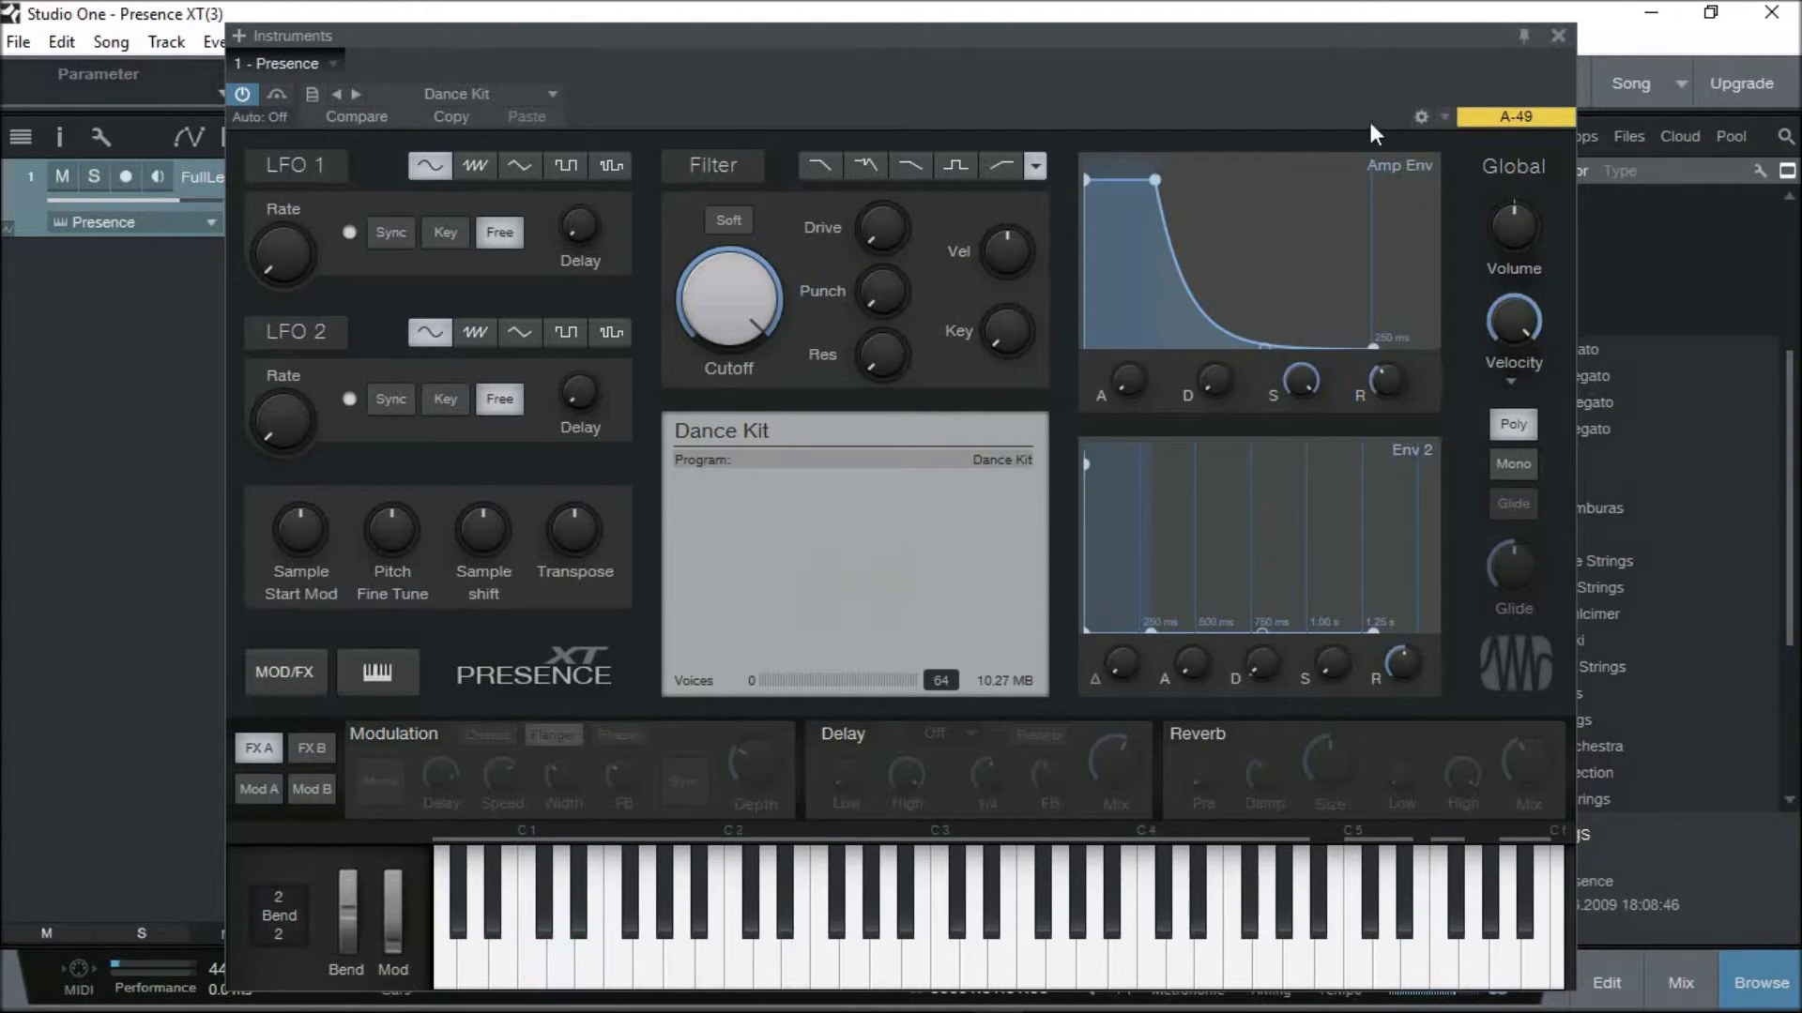
# Close the Presence XT window and enlarge the strings track to reveal its input and channel settings
pyautogui.click(1558, 35)
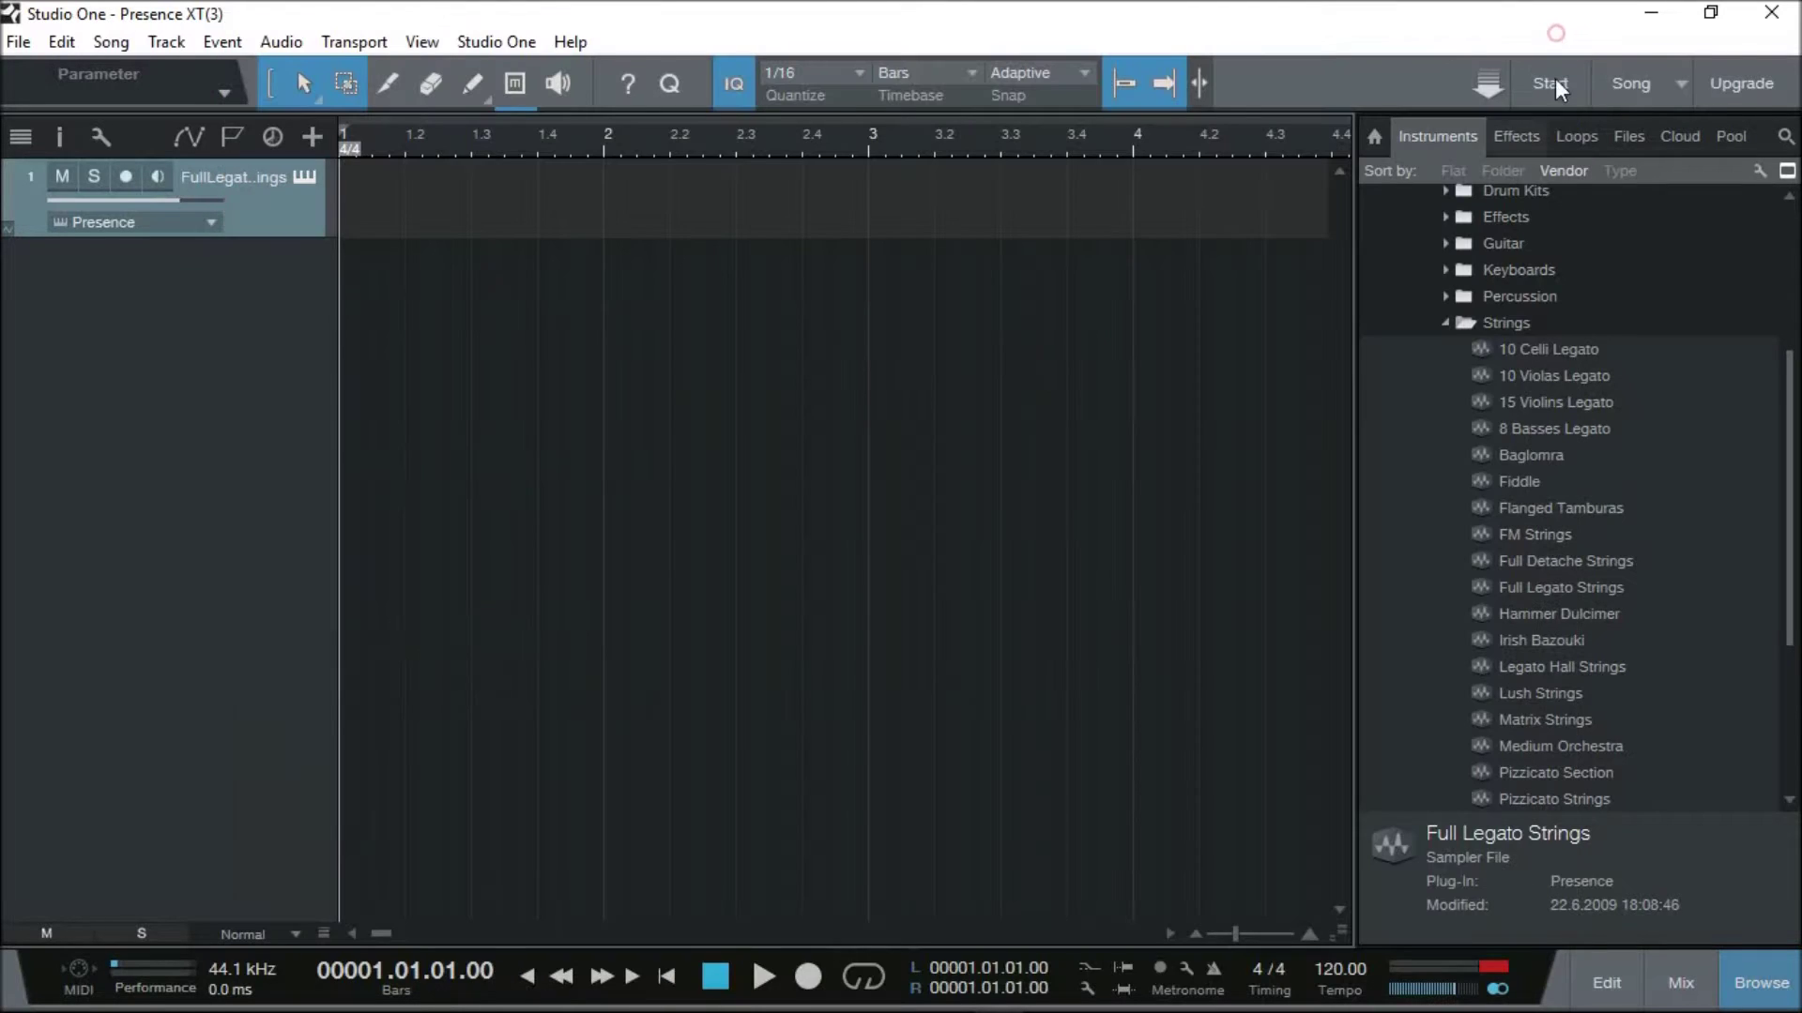
pyautogui.moveTo(279, 239); pyautogui.dragTo(278, 324)
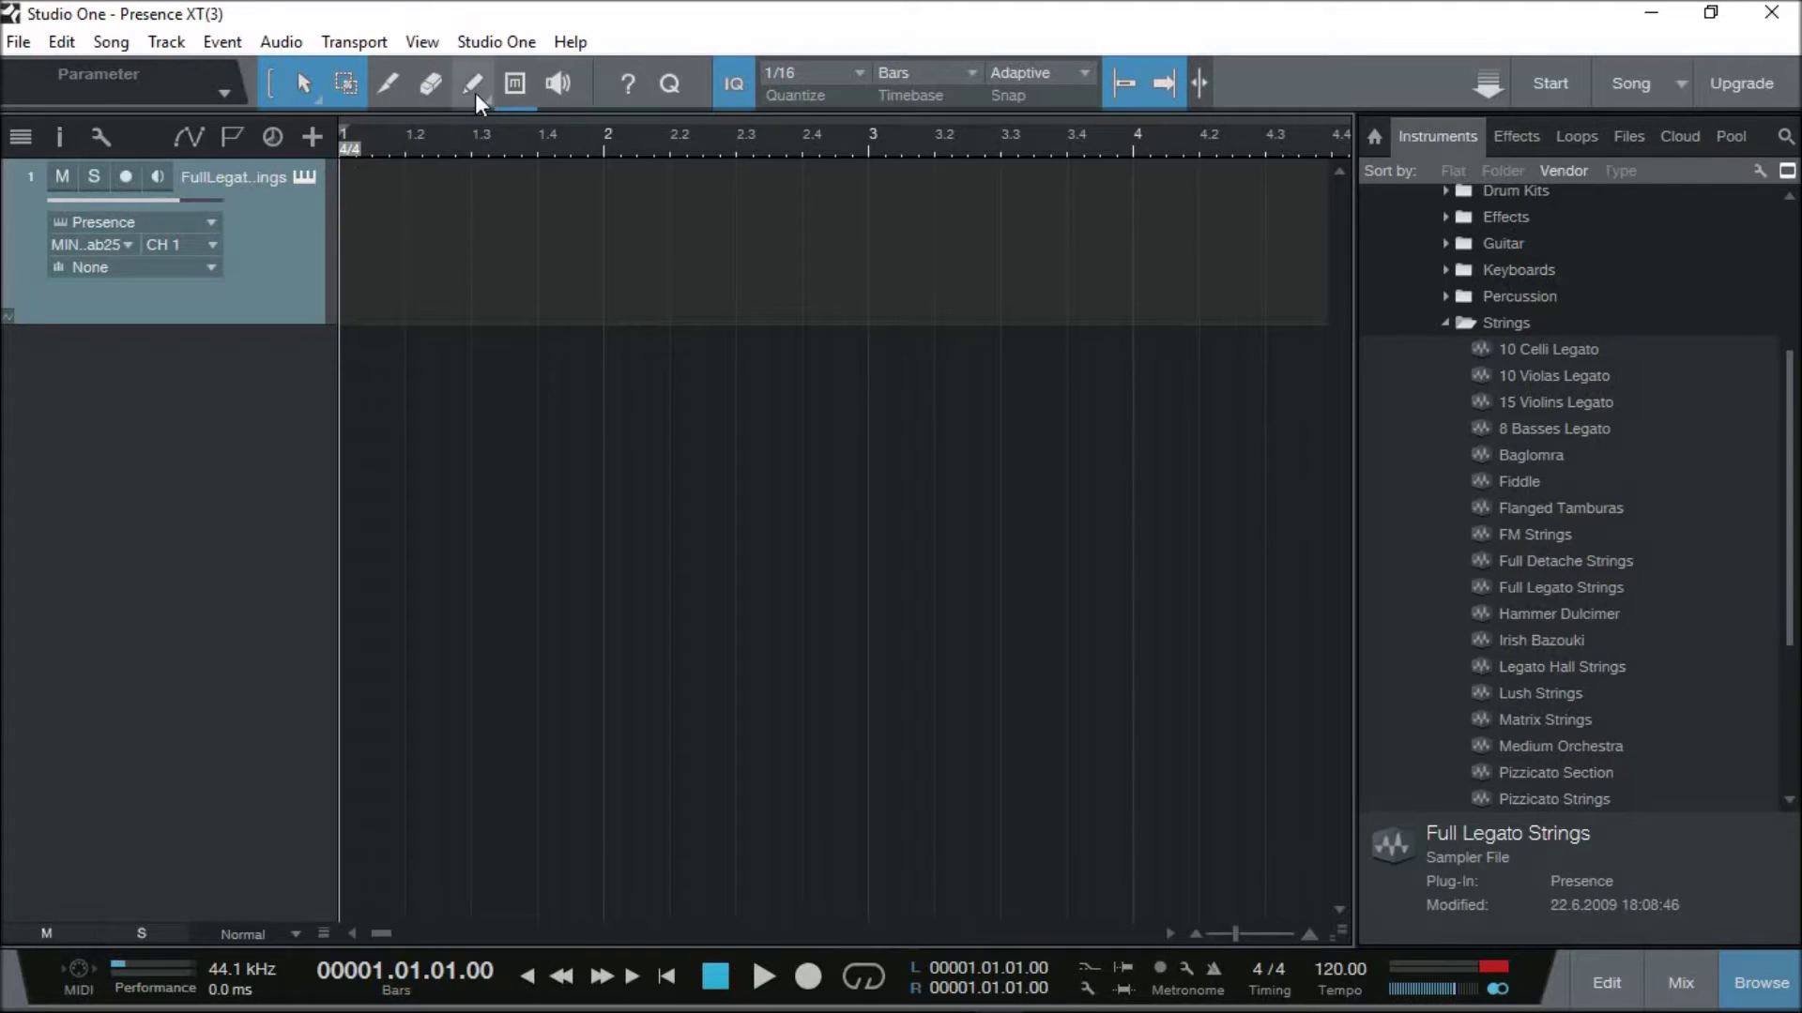
pyautogui.click(497, 45)
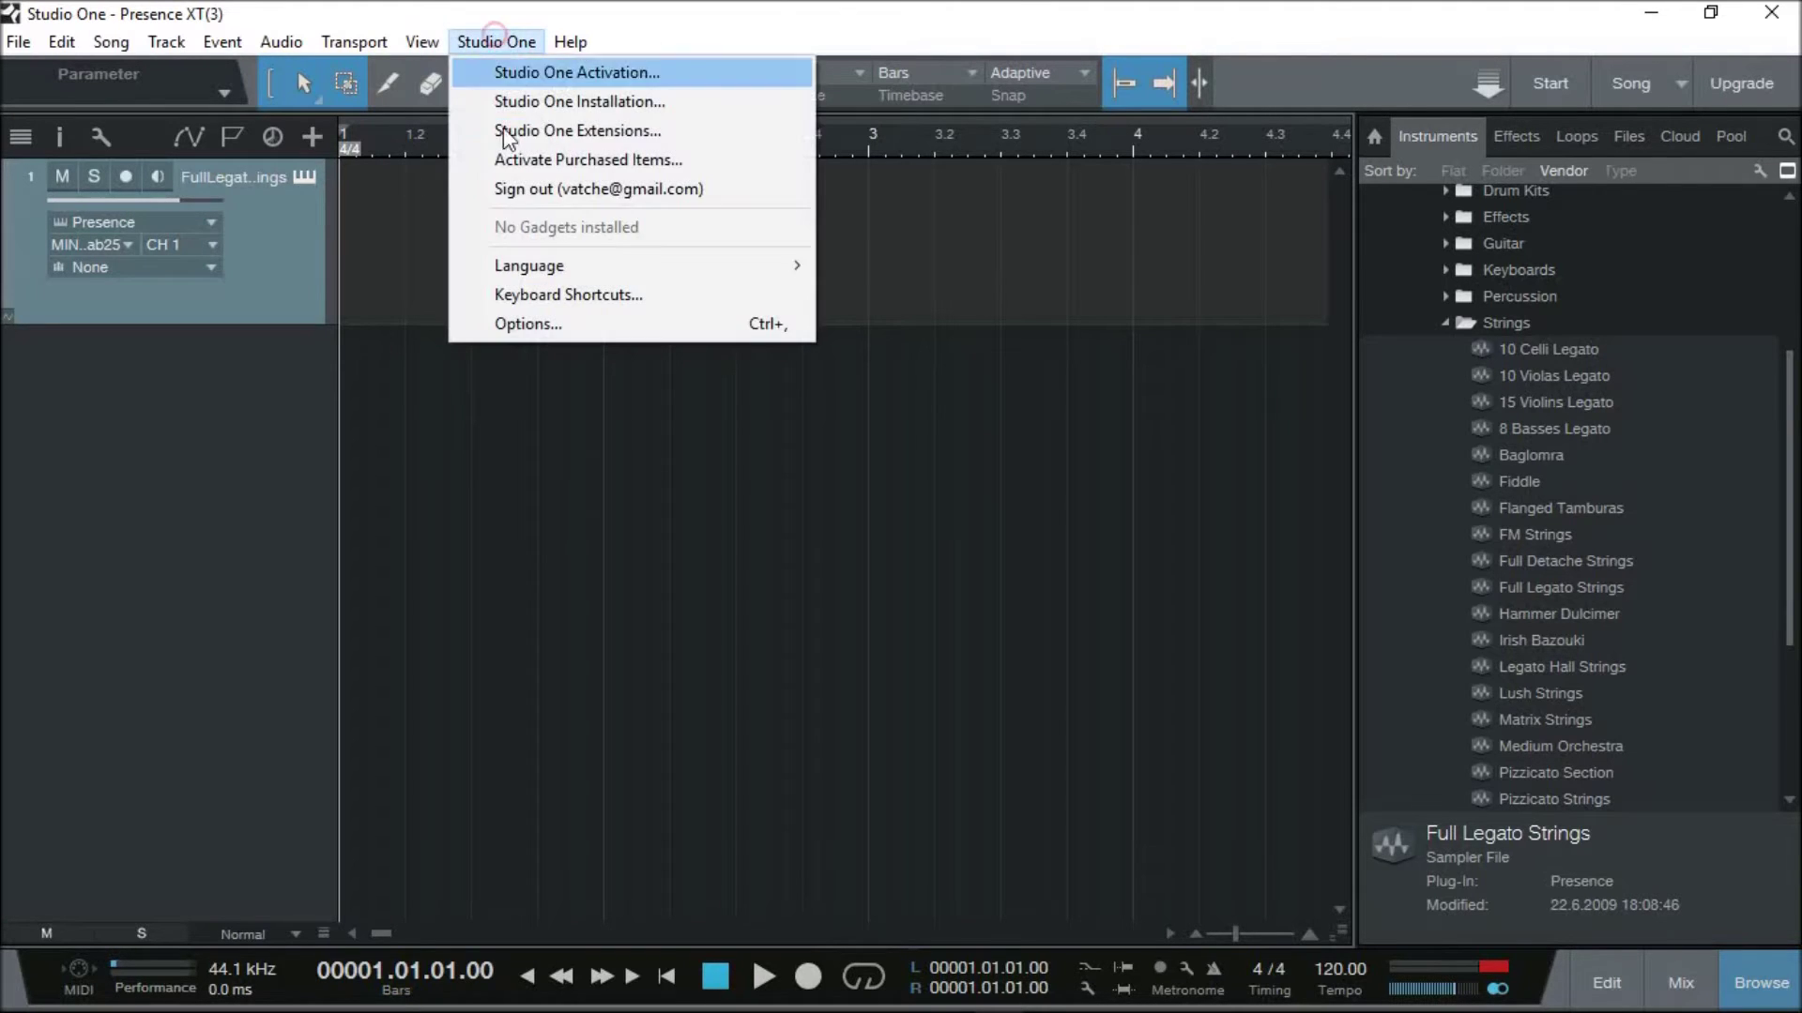
pyautogui.click(529, 324)
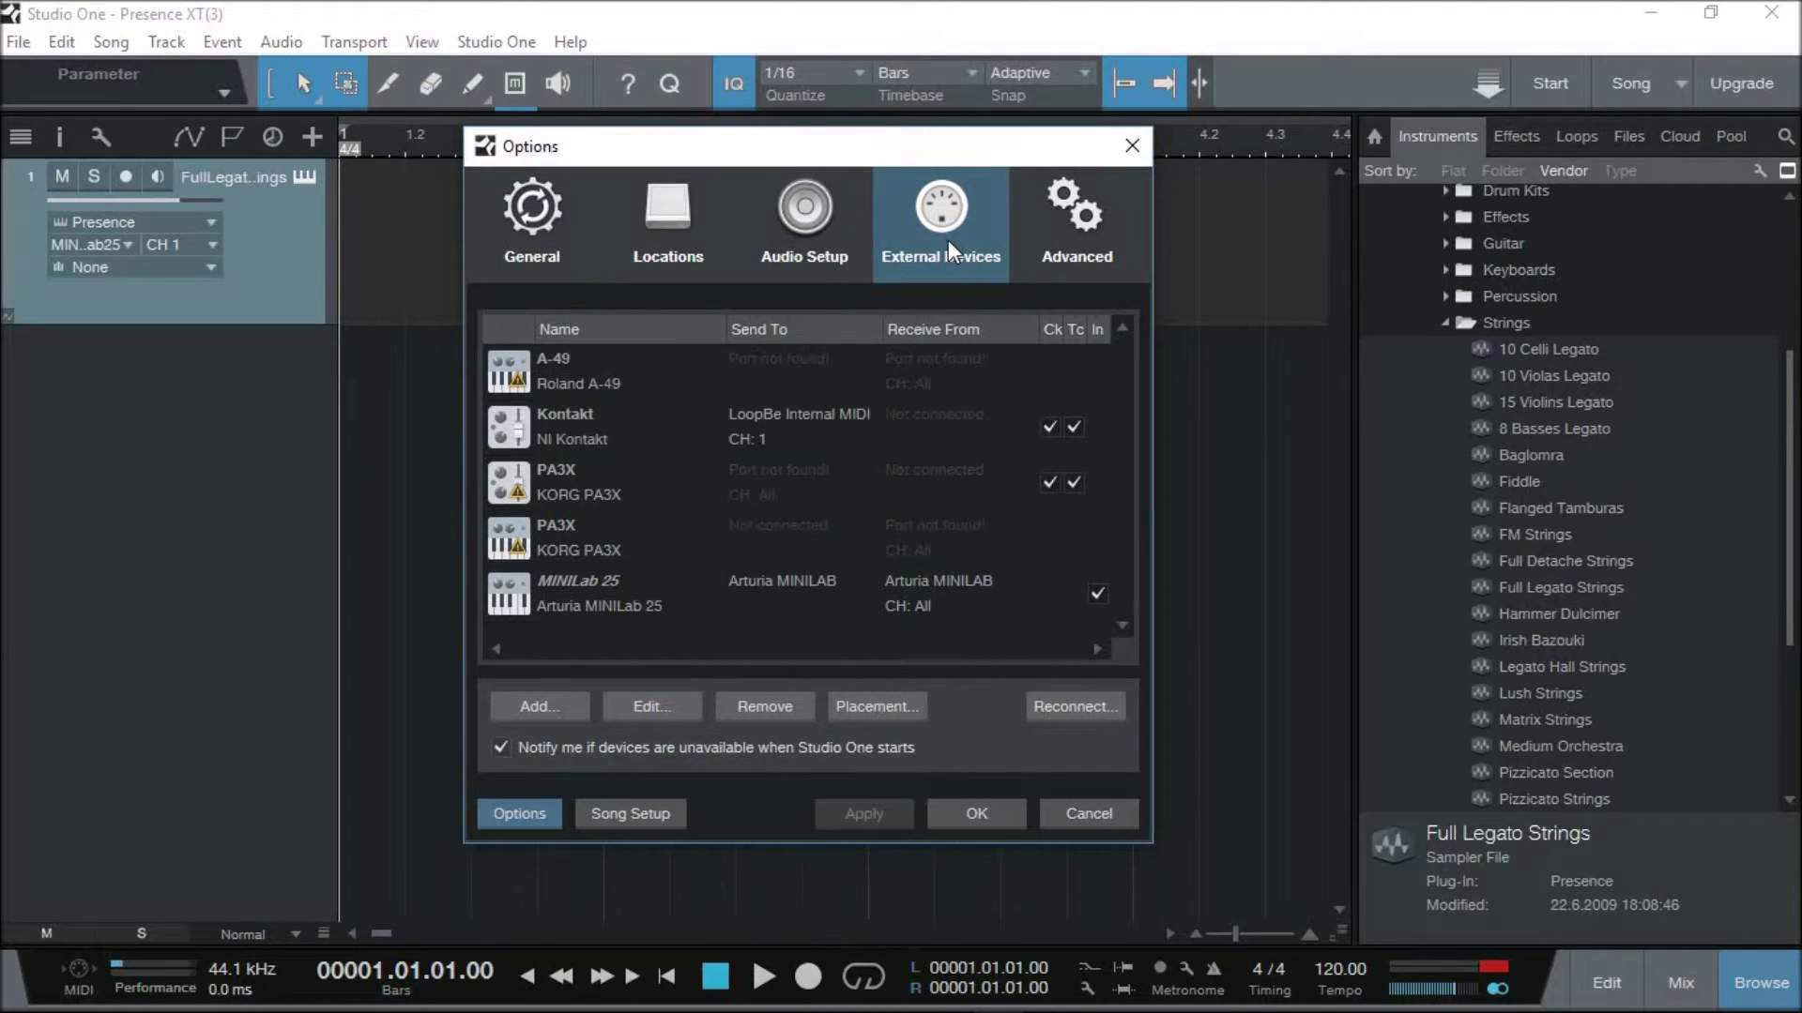
pyautogui.click(562, 589)
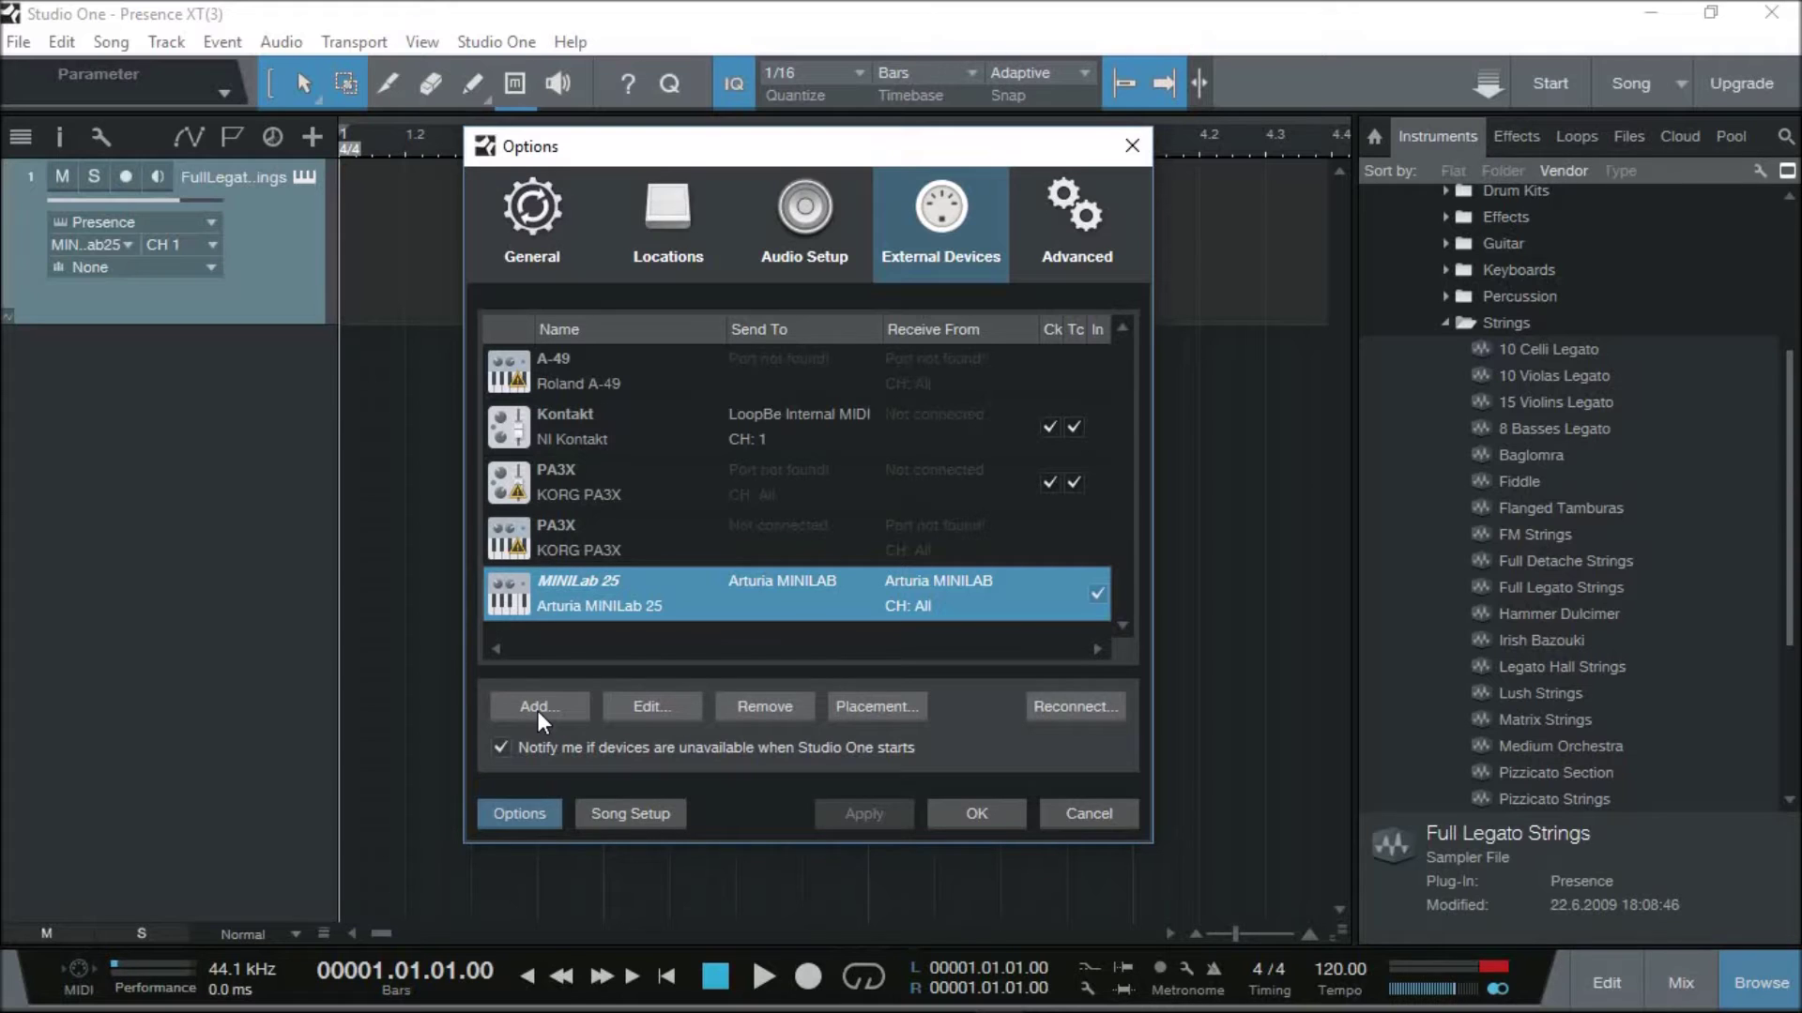
pyautogui.click(974, 814)
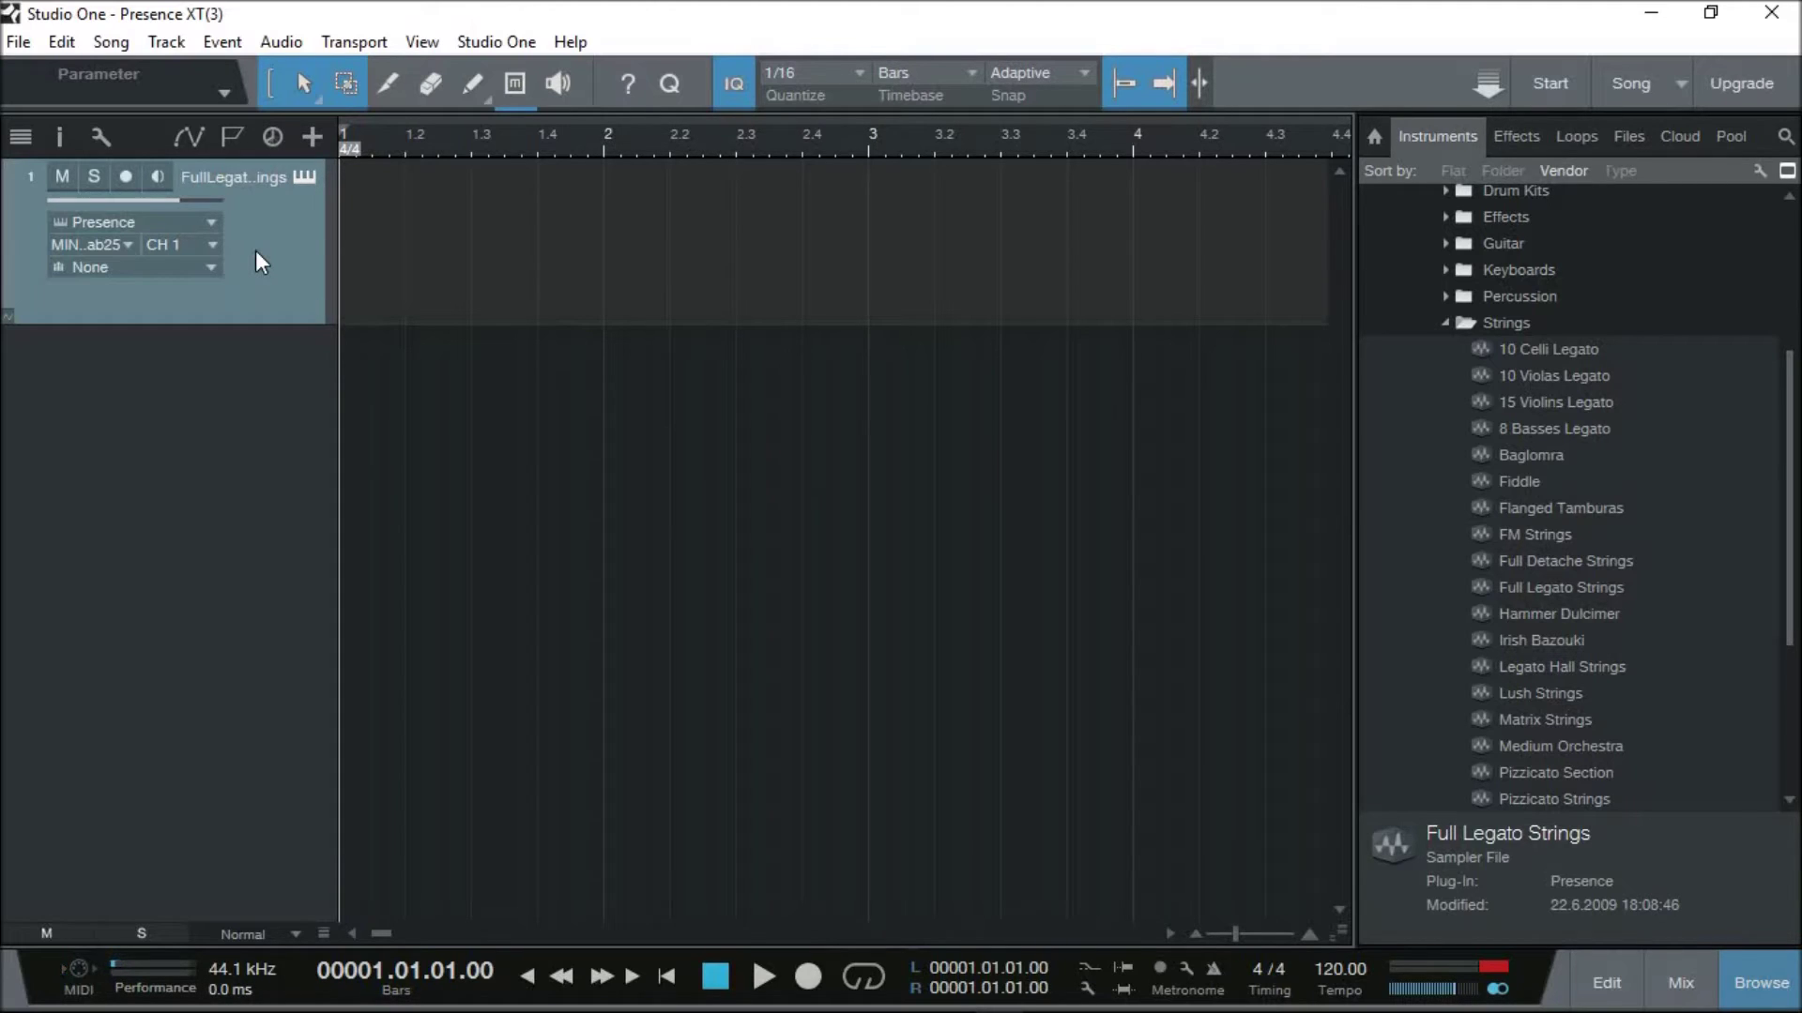
# Switch on monitoring for the strings track and create a one-bar instrument part at bar 1
pyautogui.click(155, 177)
pyautogui.doubleClick(359, 301)
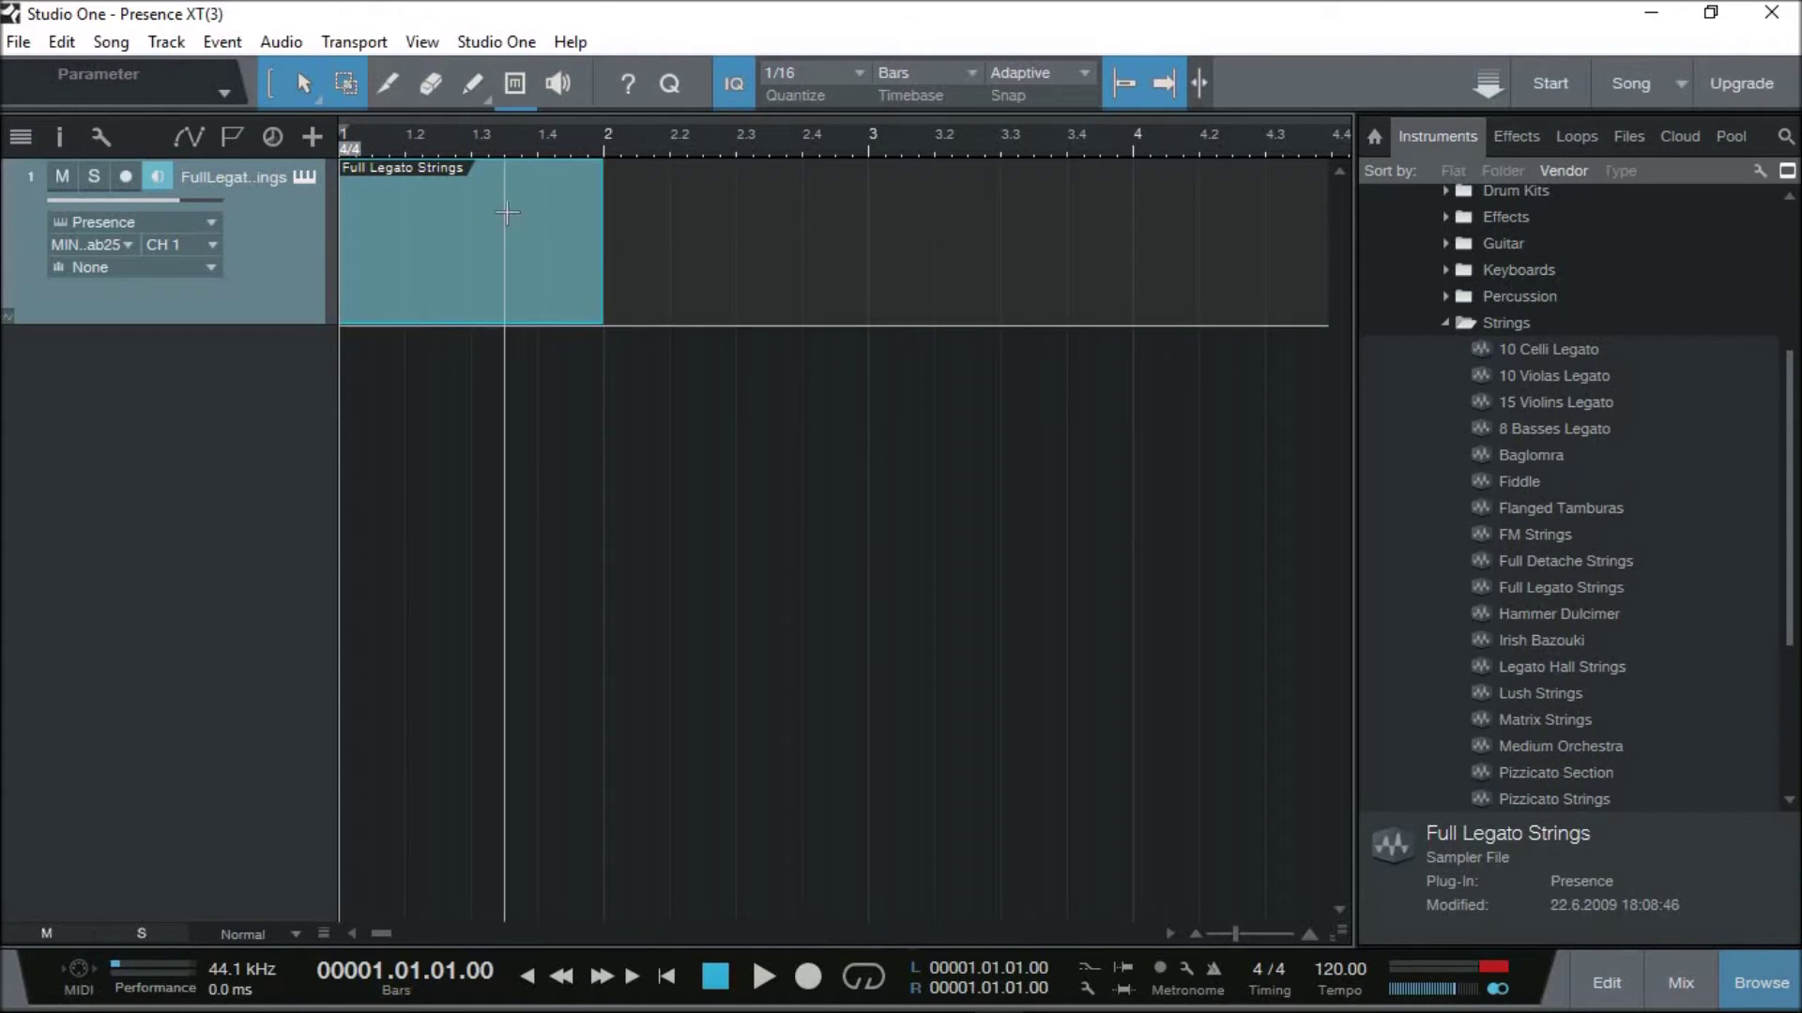
# Zoom in, record-arm the strings track, and enable a loop from bar 1 to bar 2
pyautogui.moveTo(467, 143); pyautogui.dragTo(621, 865)
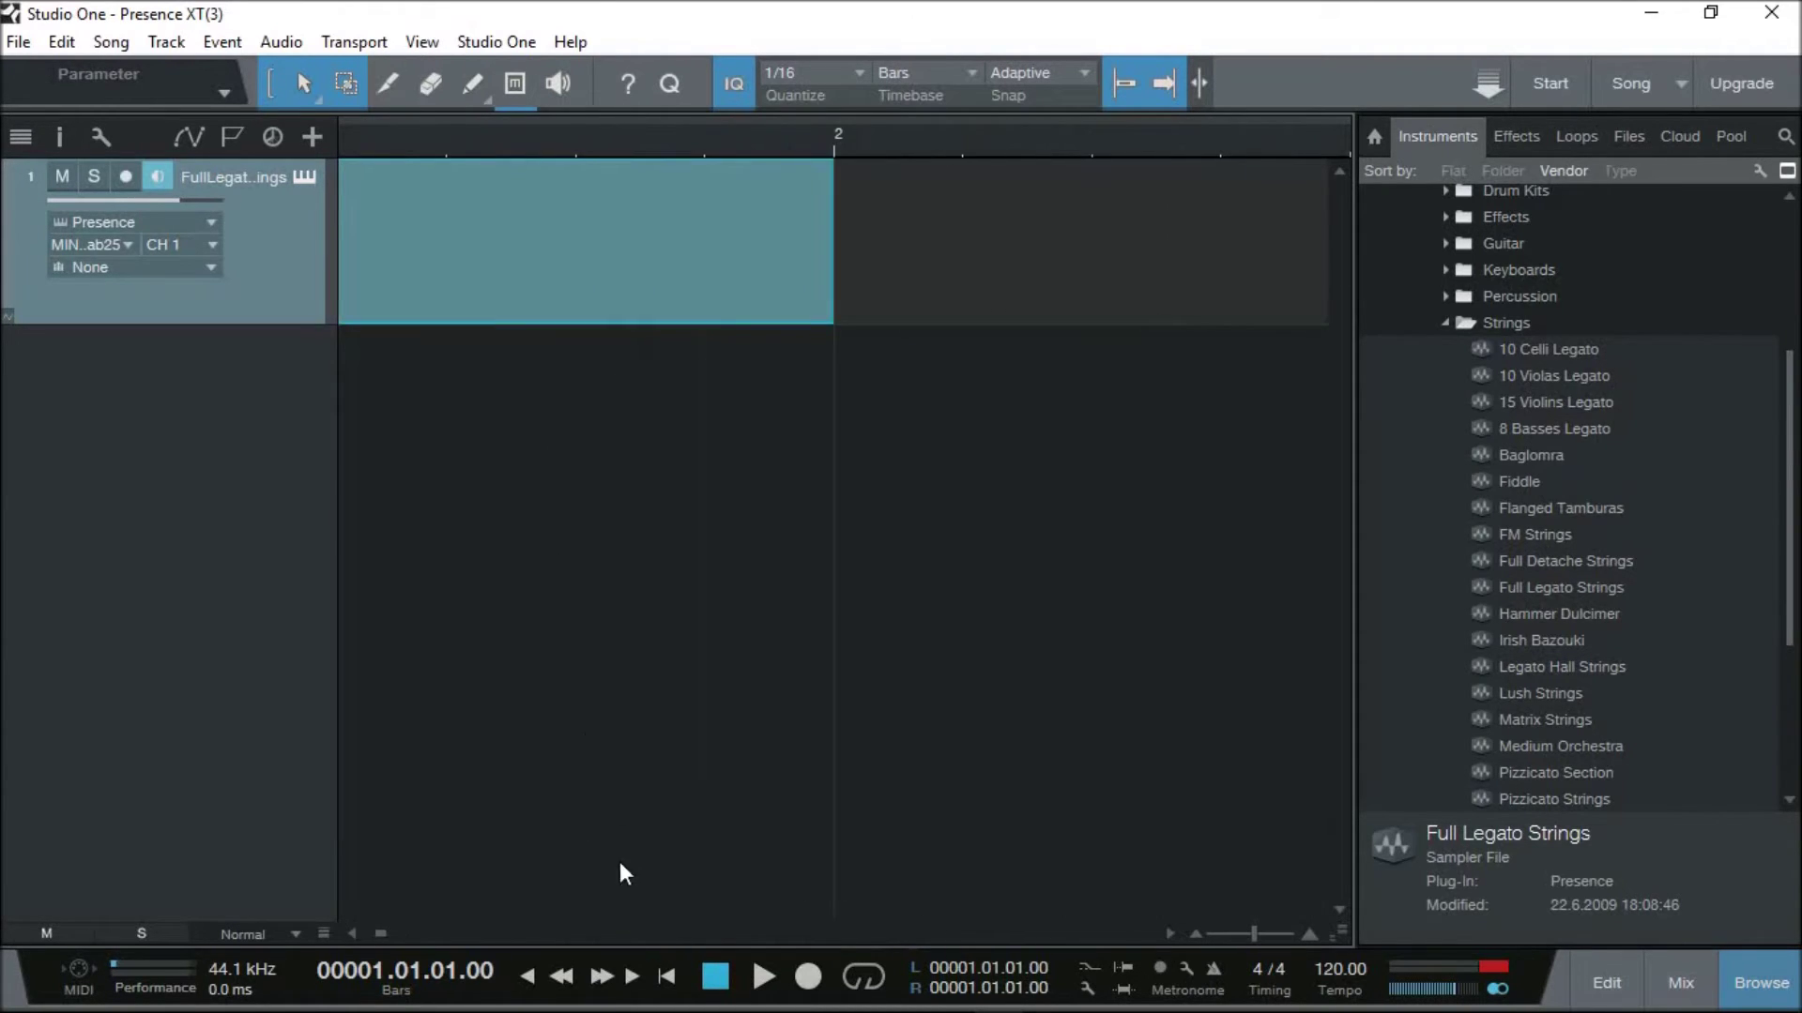
pyautogui.doubleClick(379, 933)
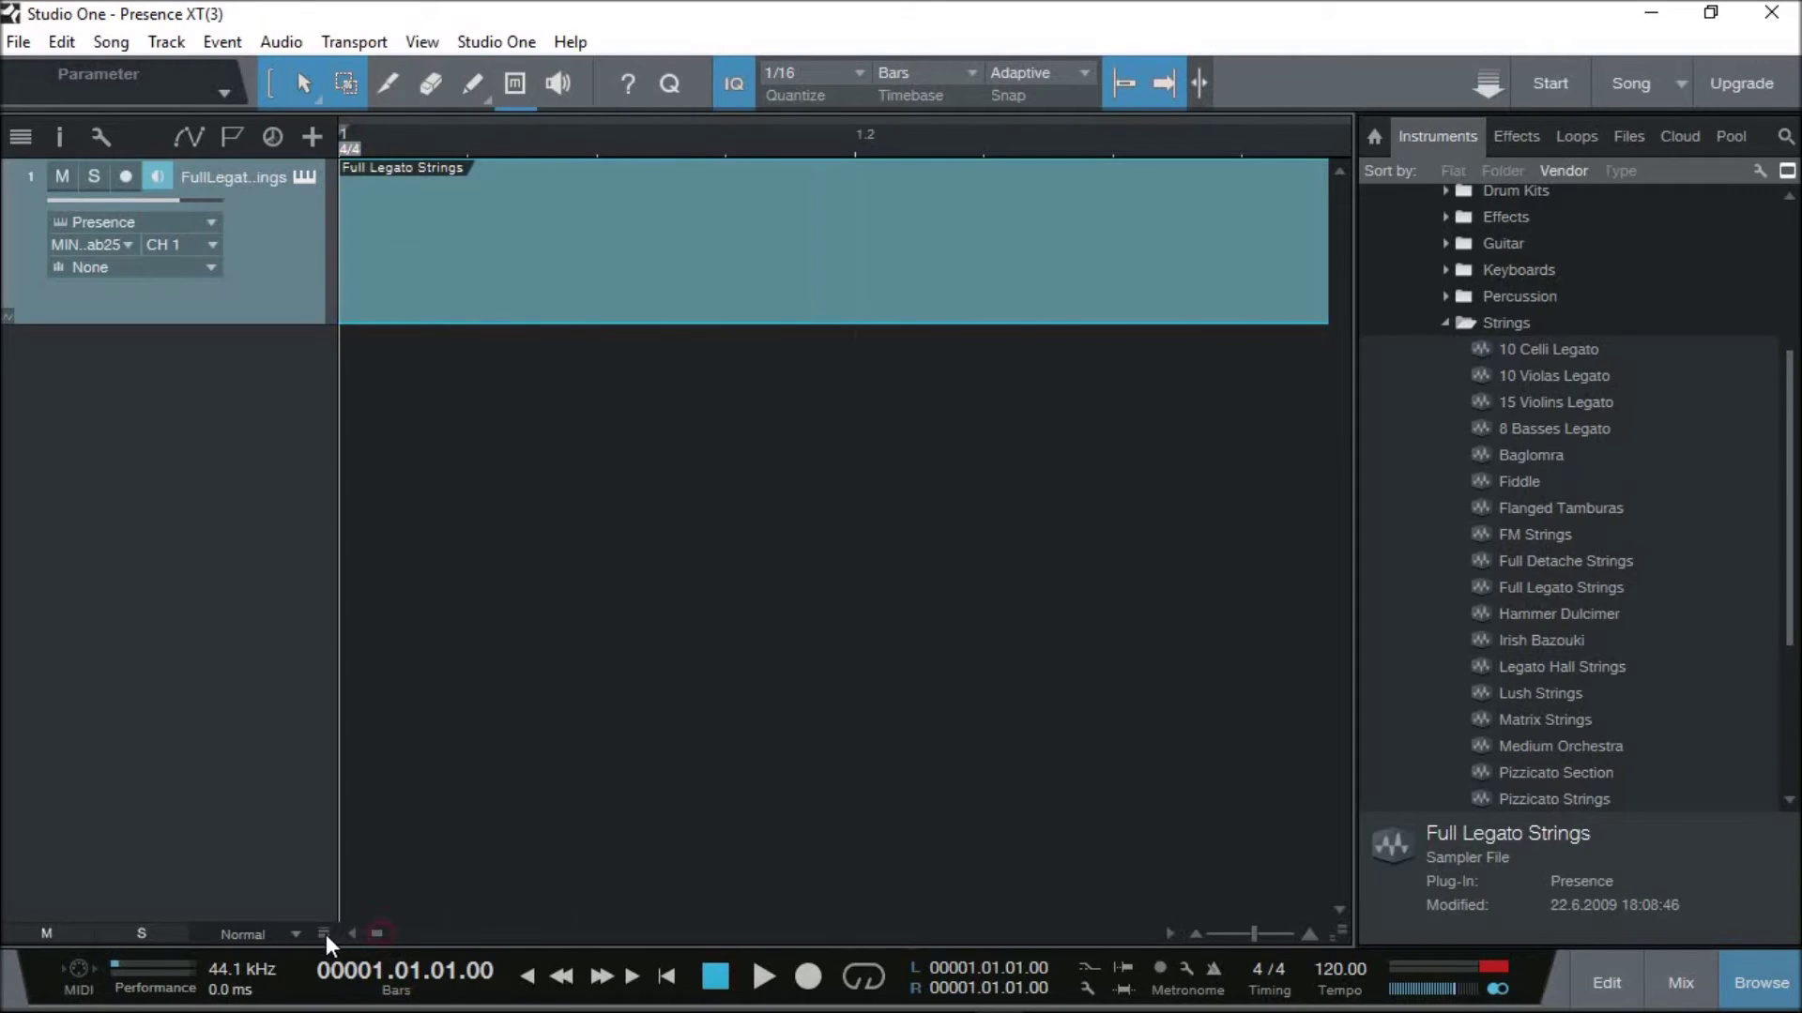
pyautogui.click(125, 177)
pyautogui.moveTo(343, 129); pyautogui.dragTo(1009, 136)
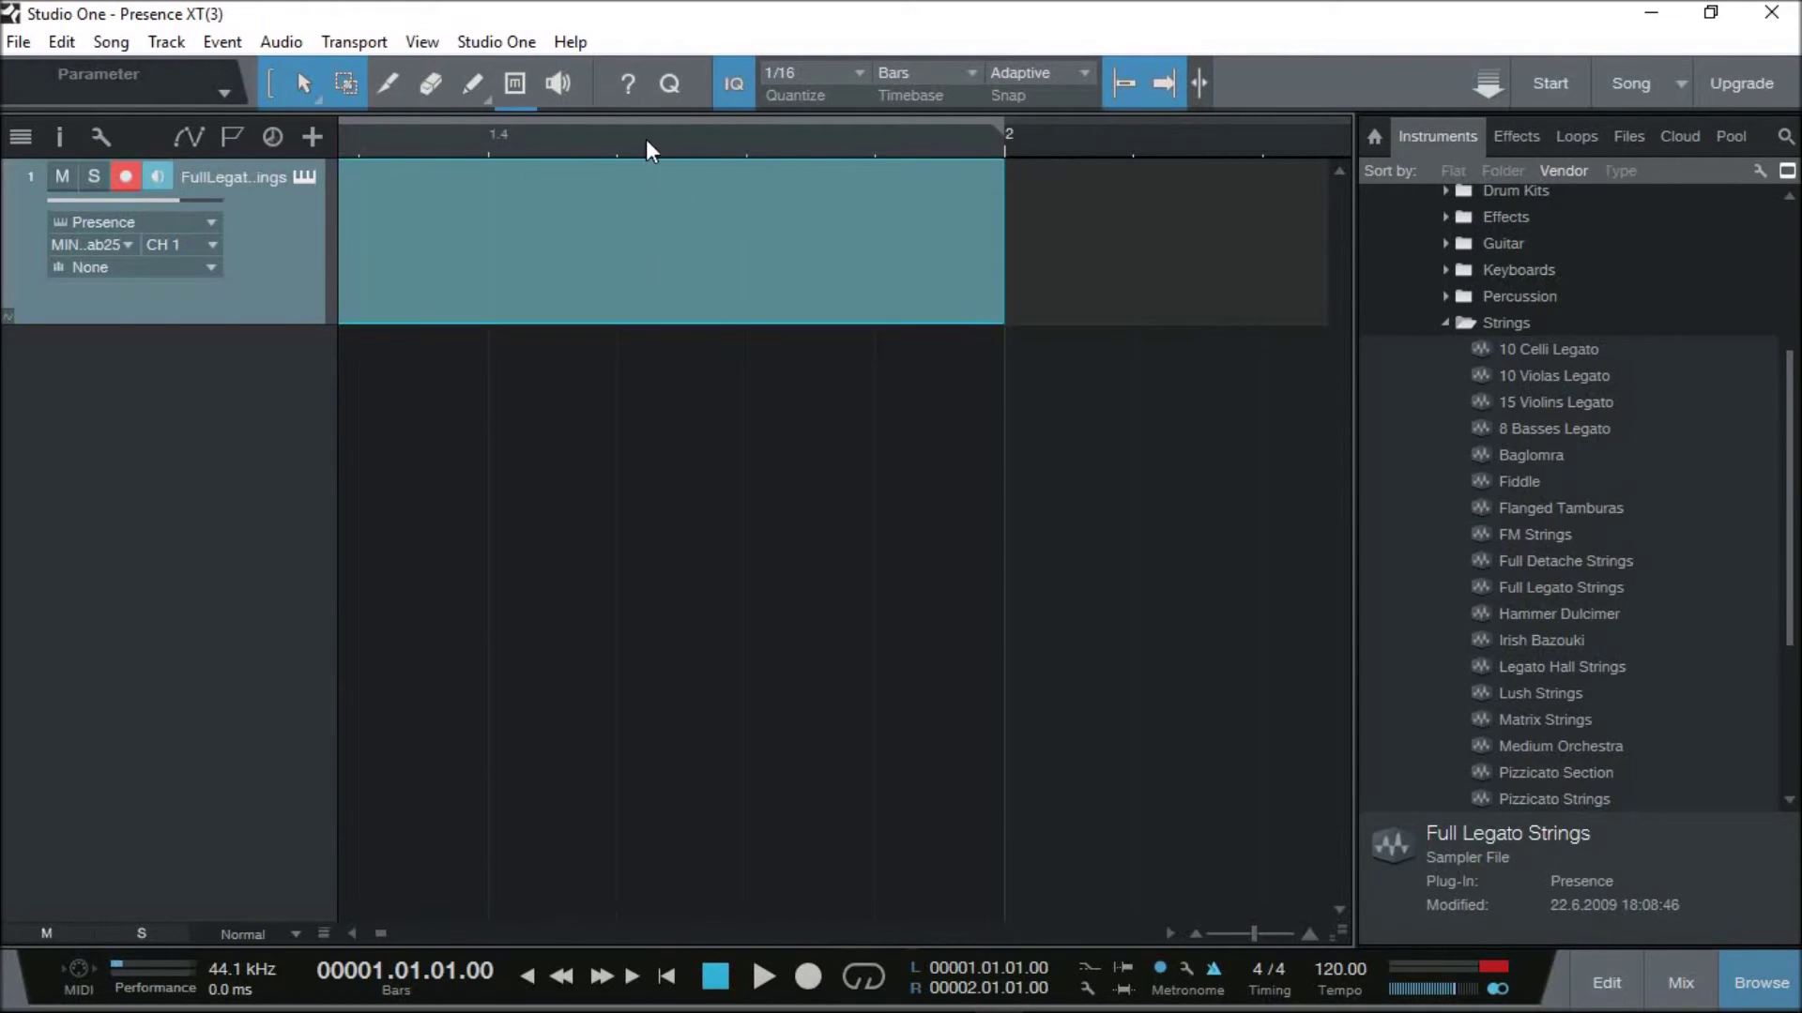
pyautogui.scroll(-3, 646, 143)
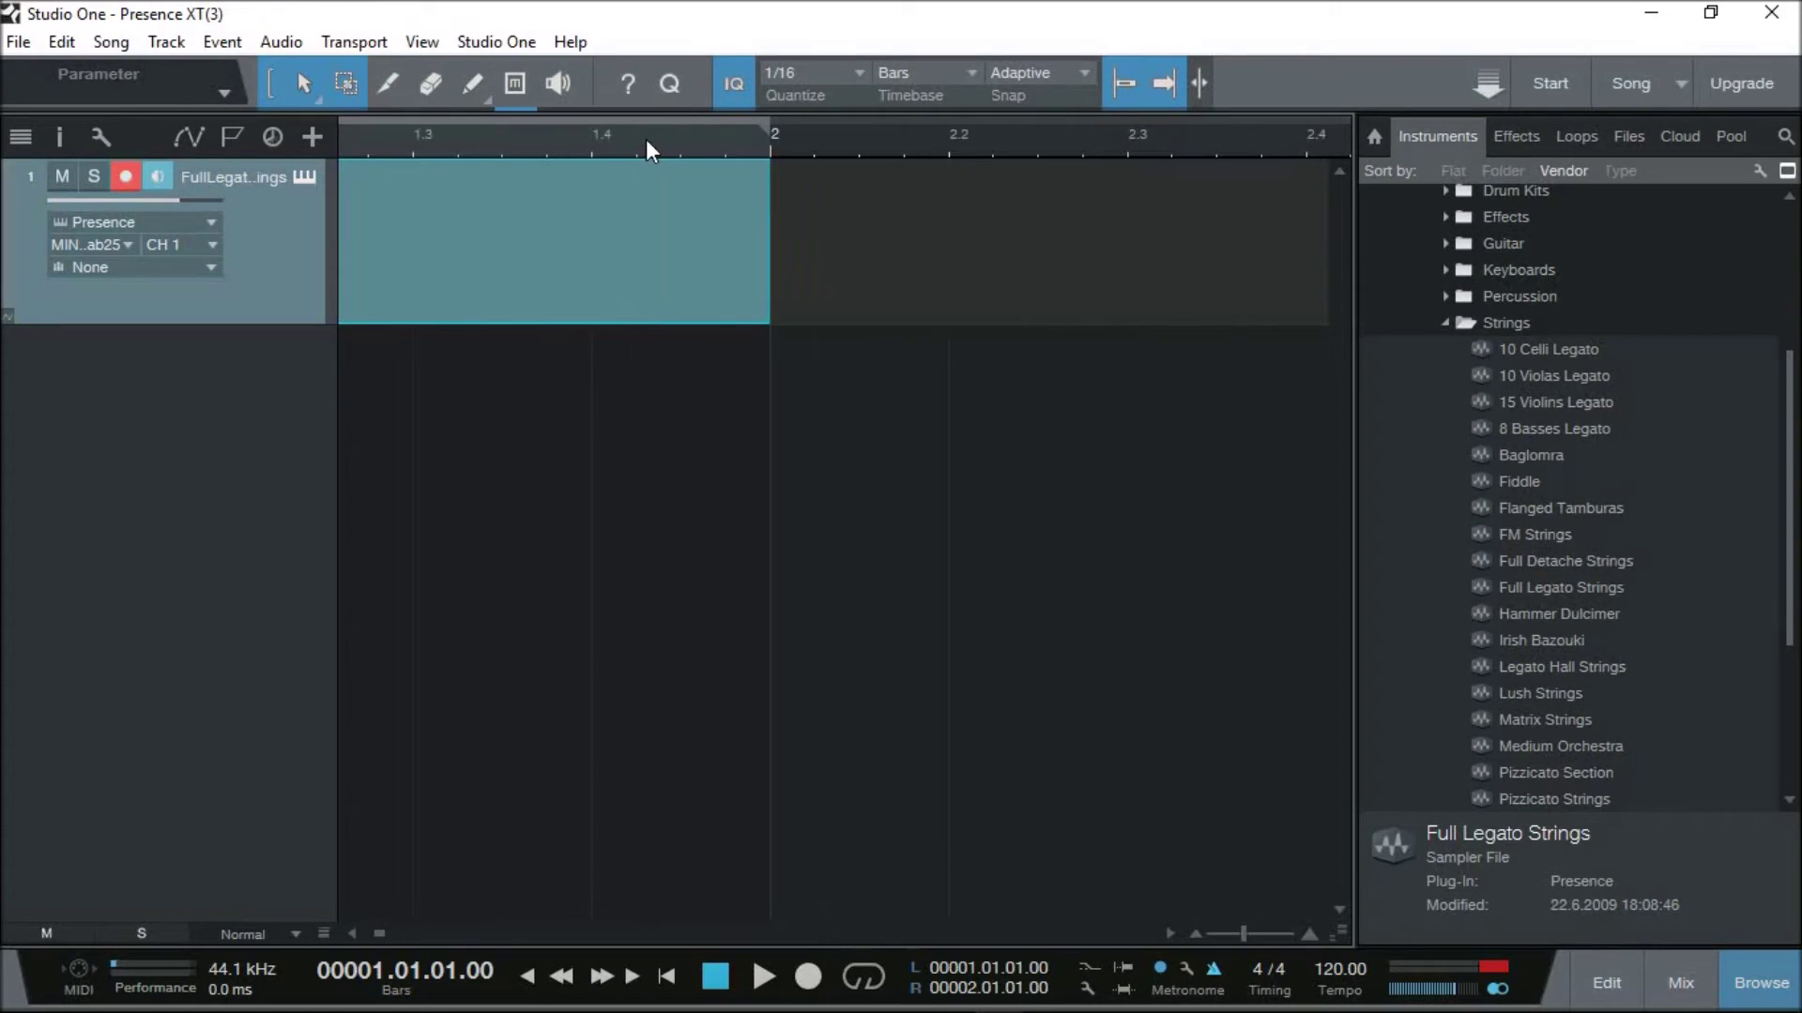
pyautogui.click(378, 932)
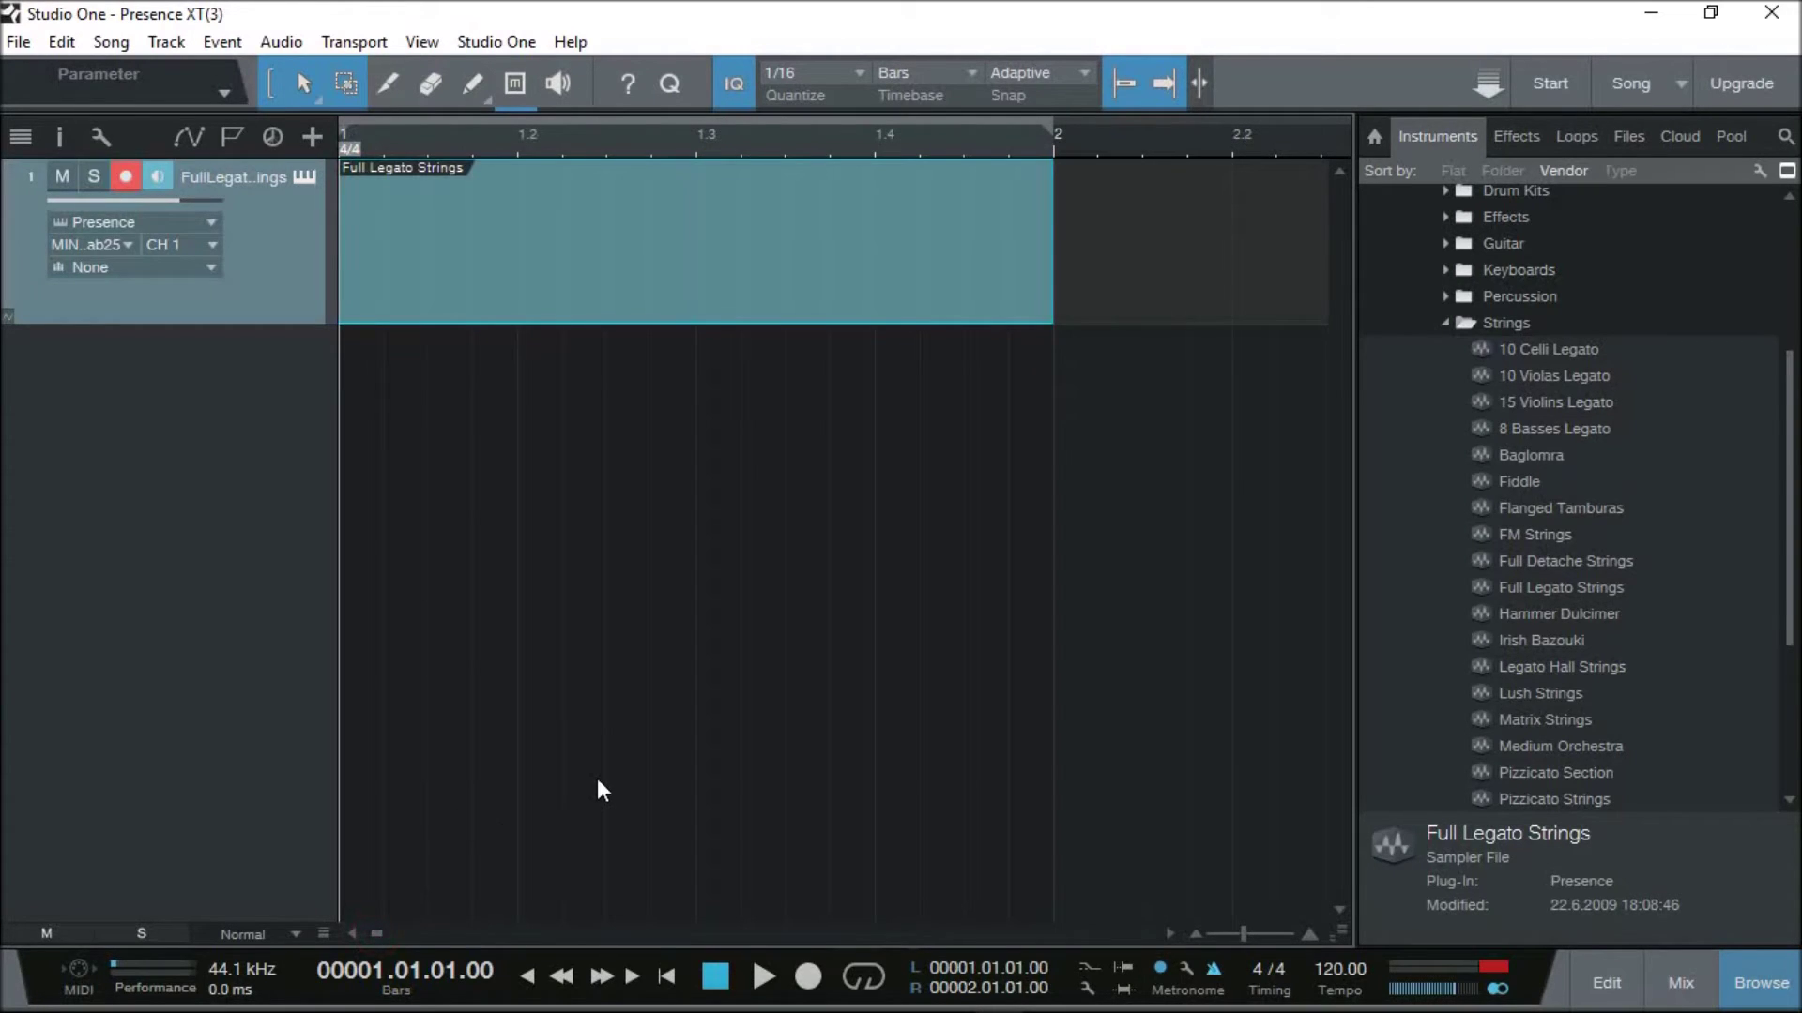
pyautogui.click(861, 977)
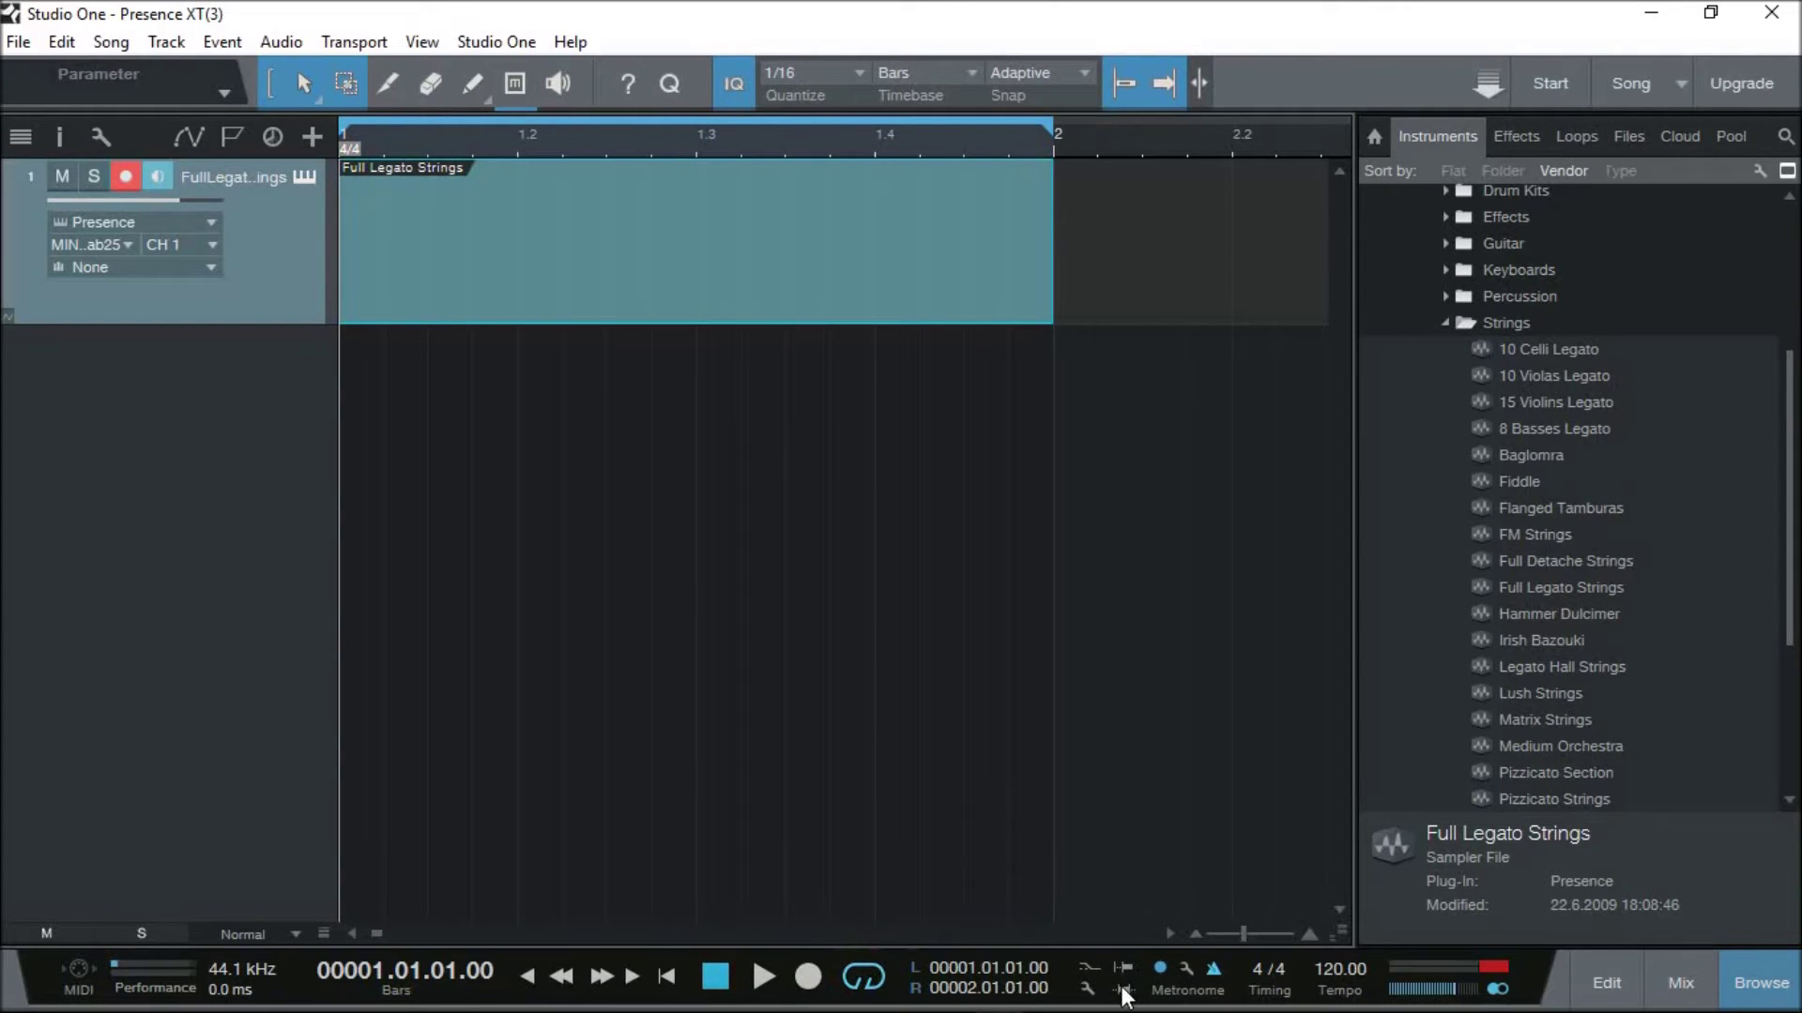
pyautogui.click(1086, 989)
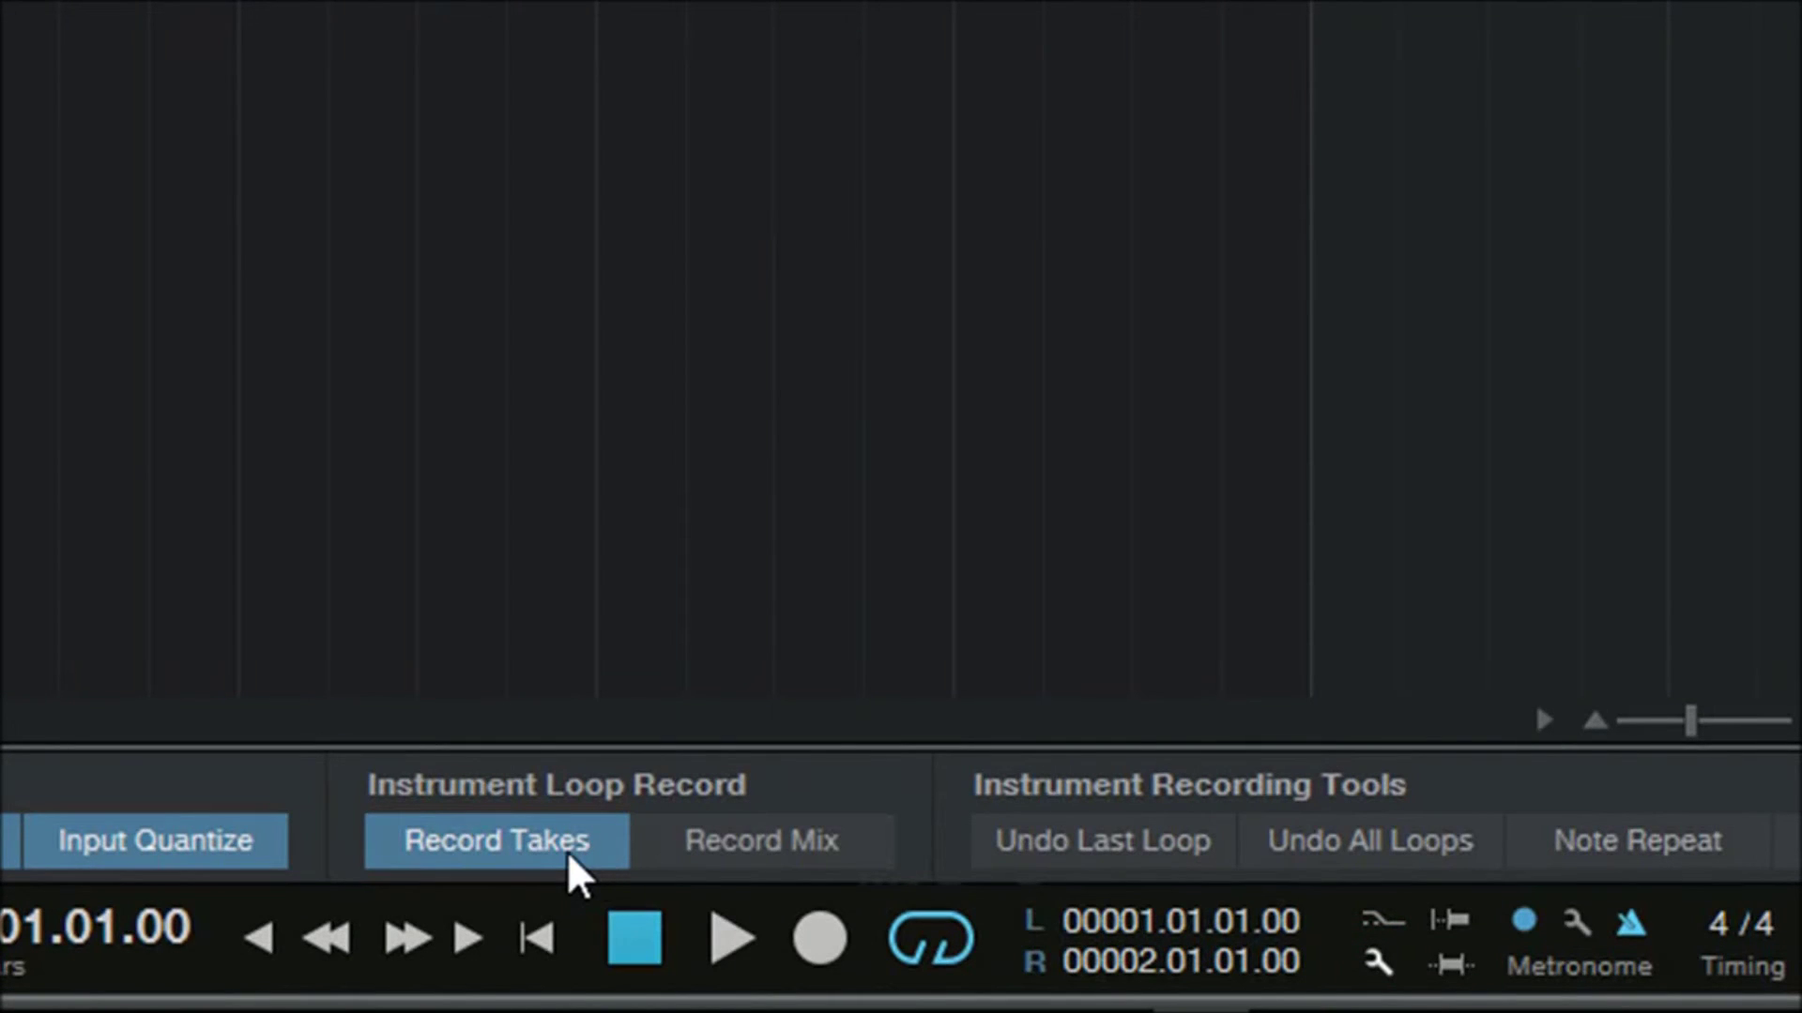
# Set loop recording to Record Mix and start recording with a count-in
pyautogui.click(699, 844)
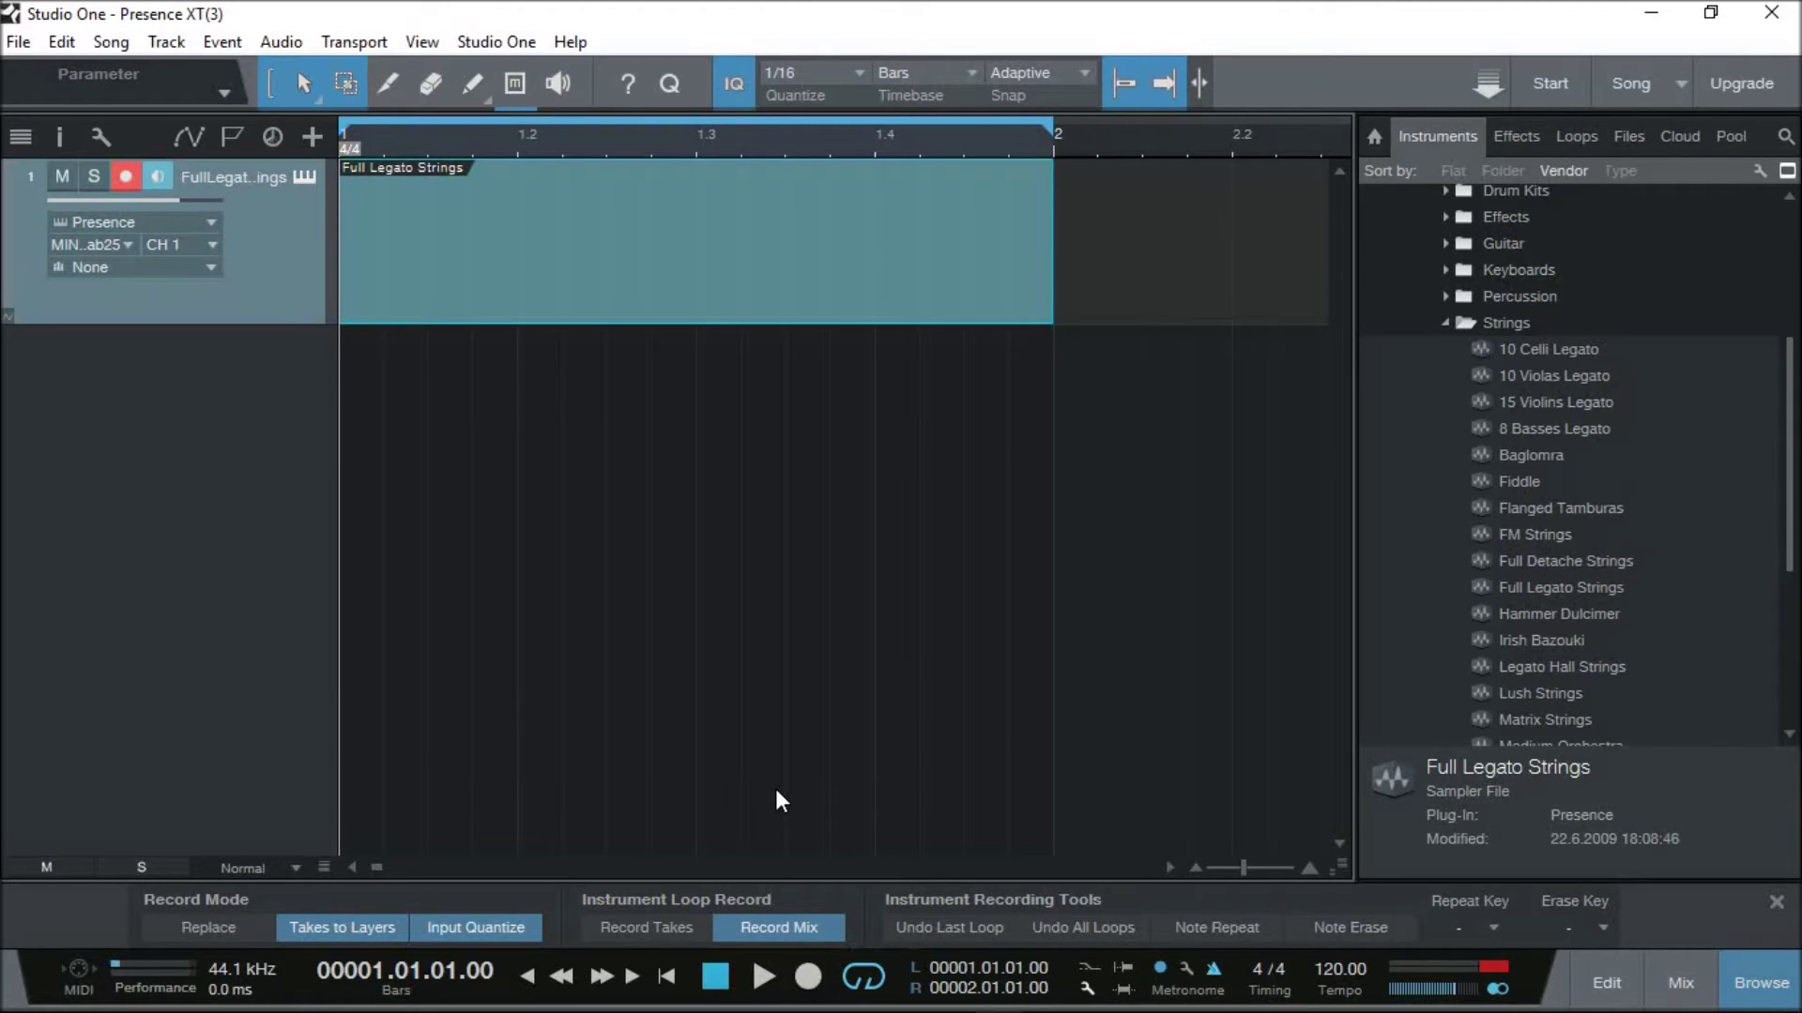
pyautogui.click(808, 978)
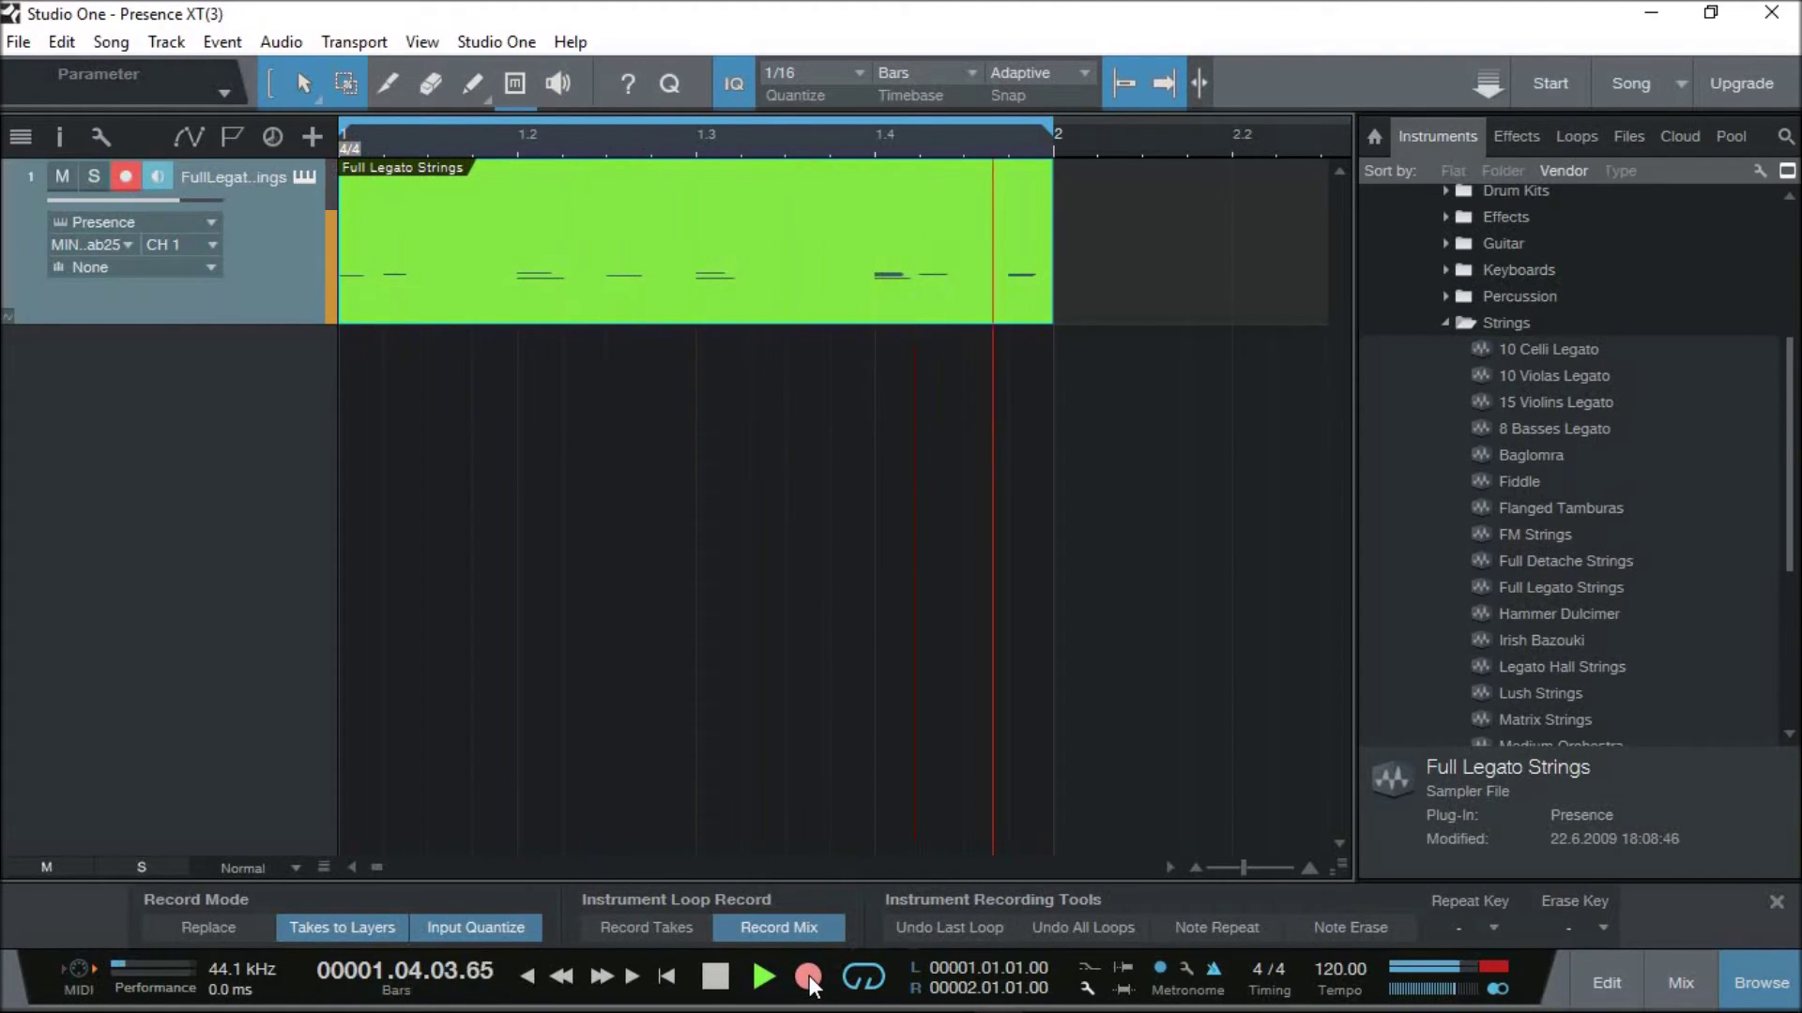
# Stop recording, open the Full Legato Strings part in the note editor, and delete every recorded note
pyautogui.press('space')
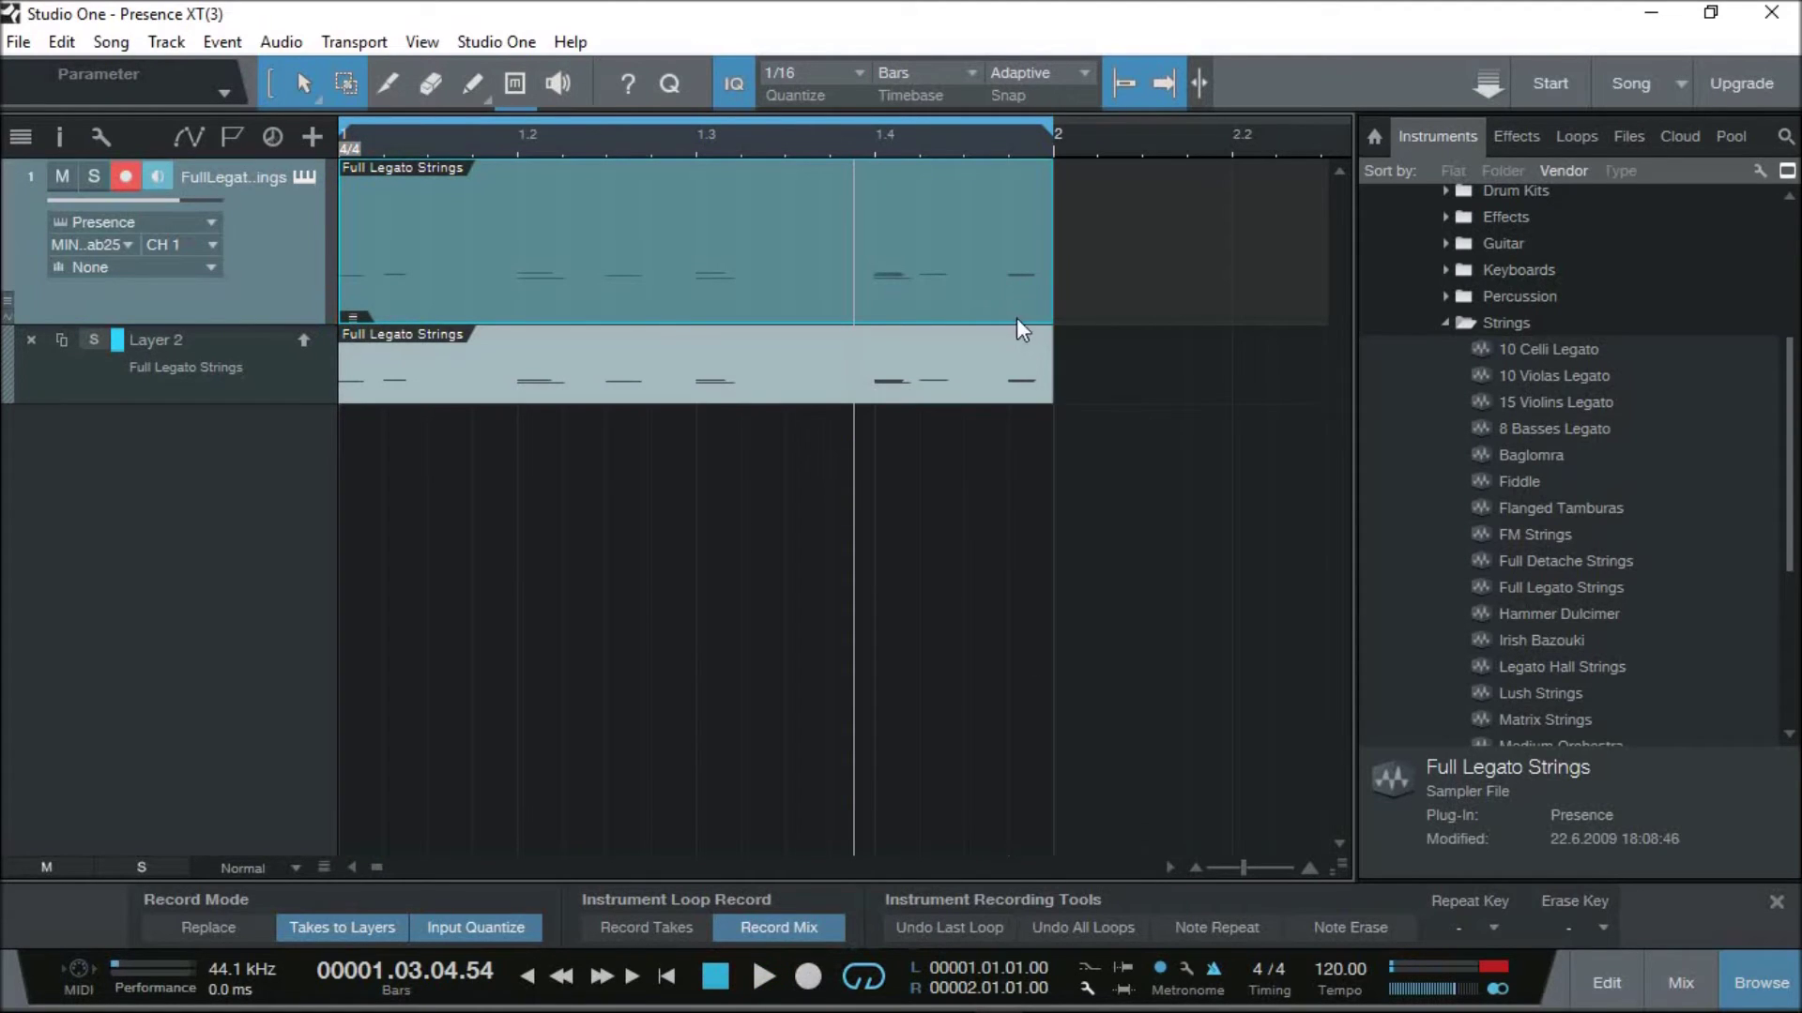
pyautogui.doubleClick(1034, 296)
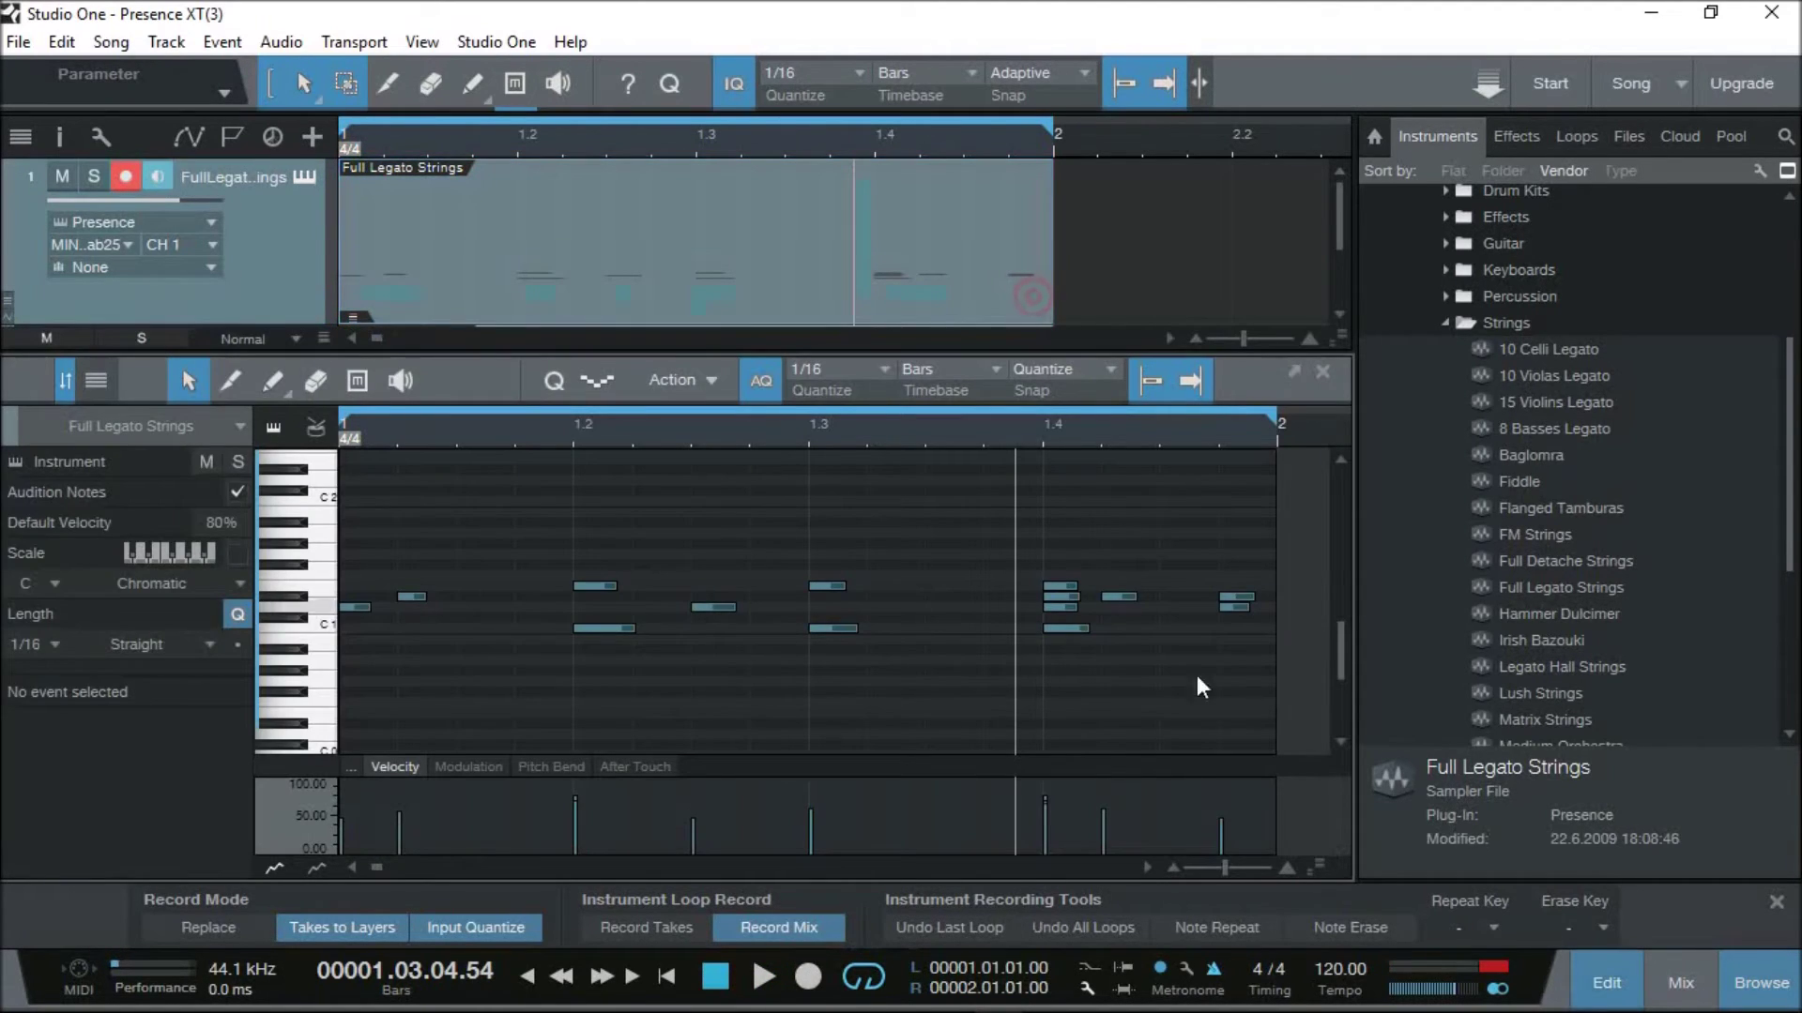
pyautogui.moveTo(1219, 721); pyautogui.dragTo(335, 505)
pyautogui.press('Delete')
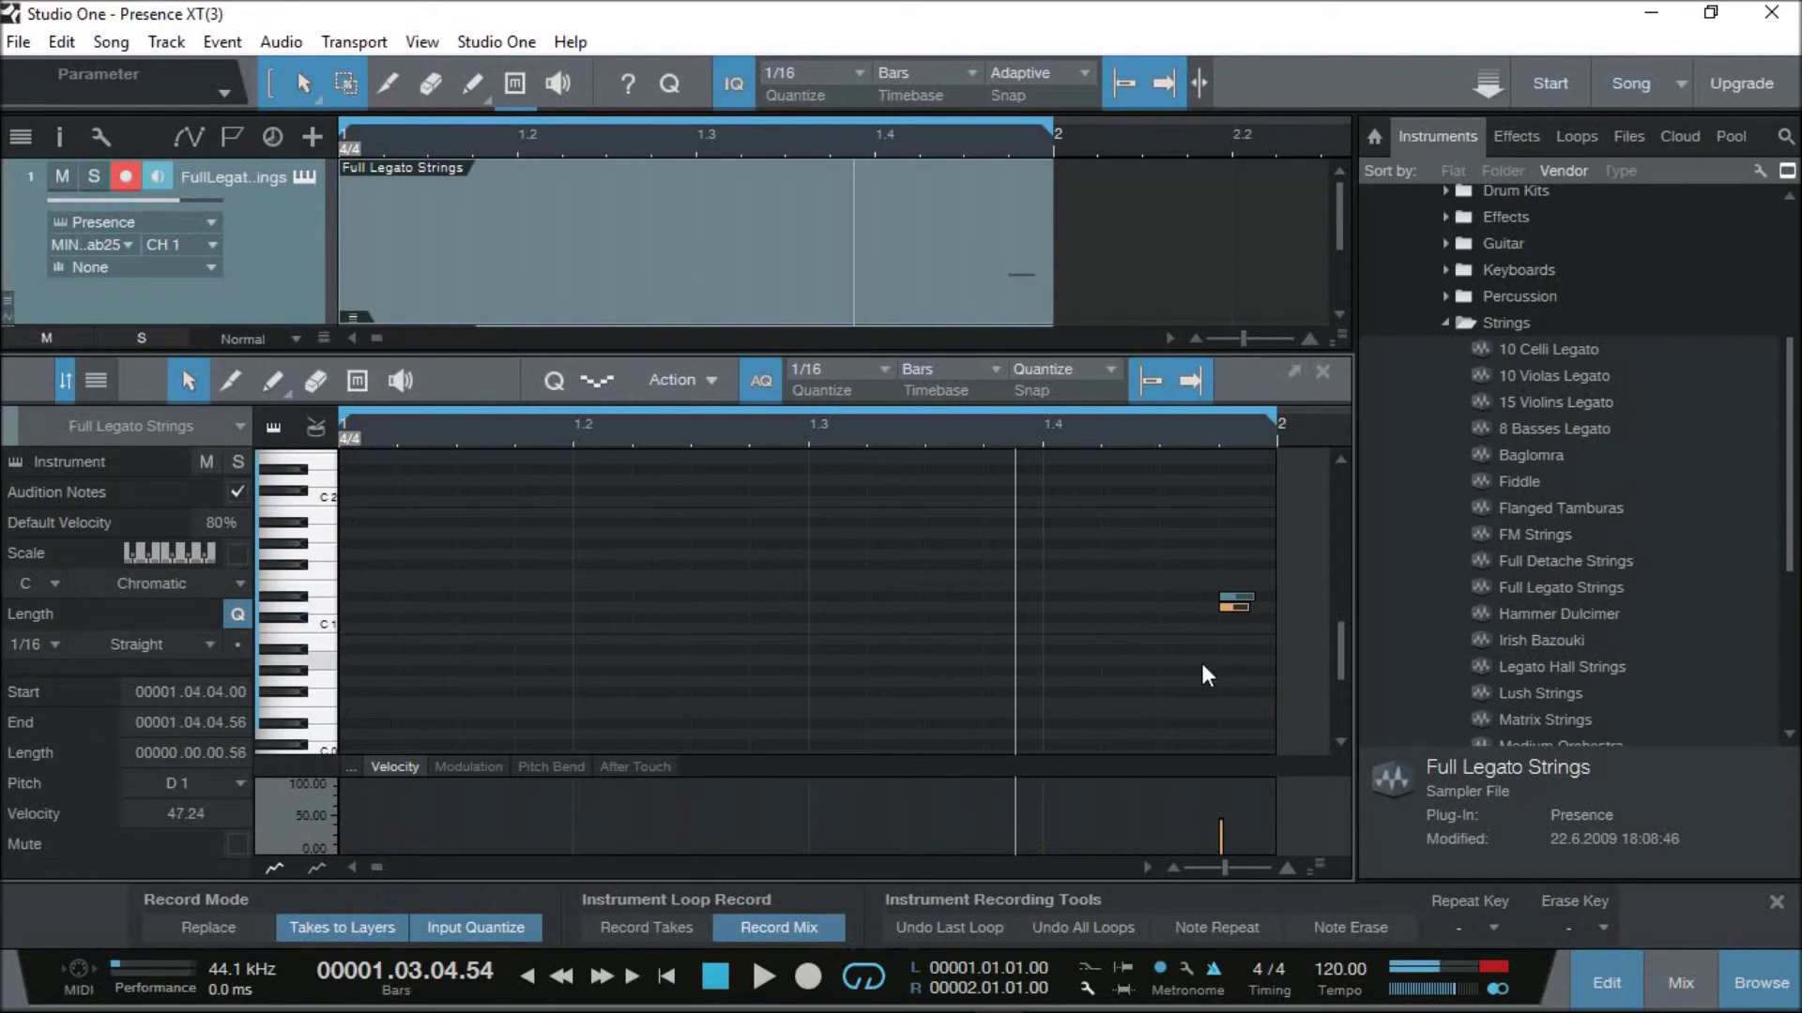
pyautogui.click(1238, 667)
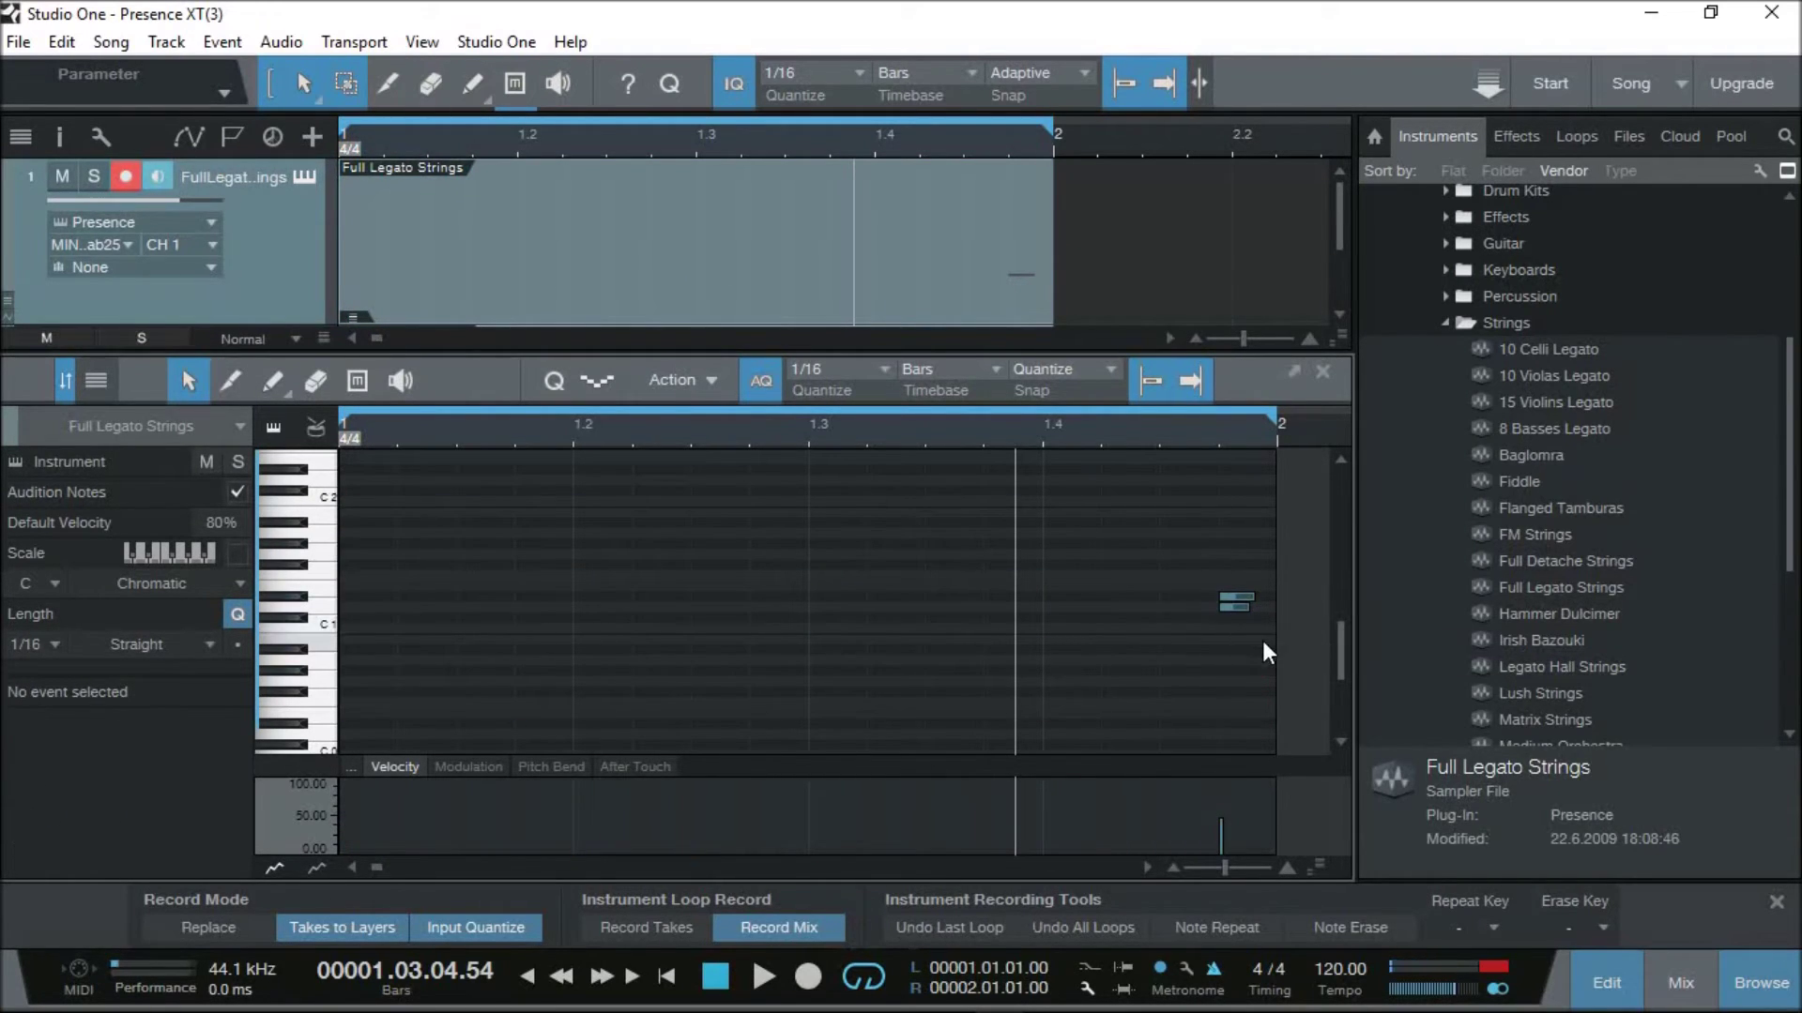
pyautogui.doubleClick(1214, 561)
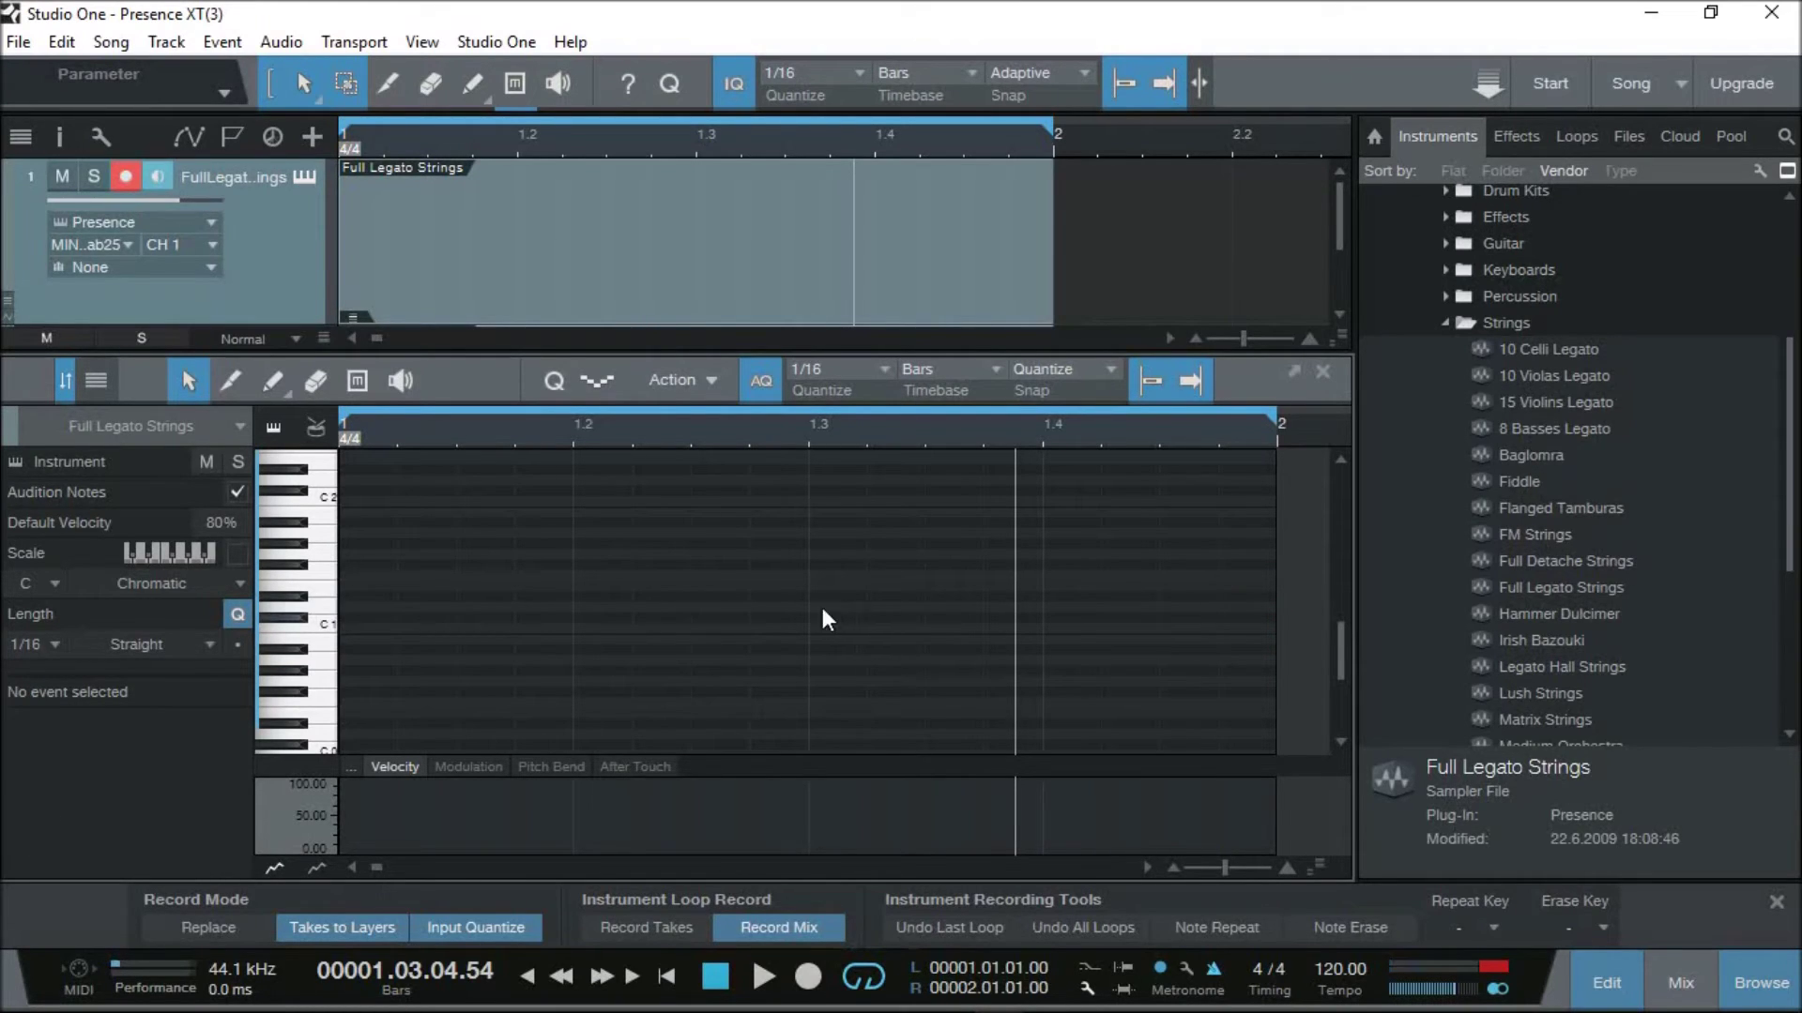
# Add eight 1/16 C1 notes on every eighth note of bar 1 and play the loop
pyautogui.click(305, 624)
pyautogui.doubleClick(349, 629)
pyautogui.doubleClick(475, 628)
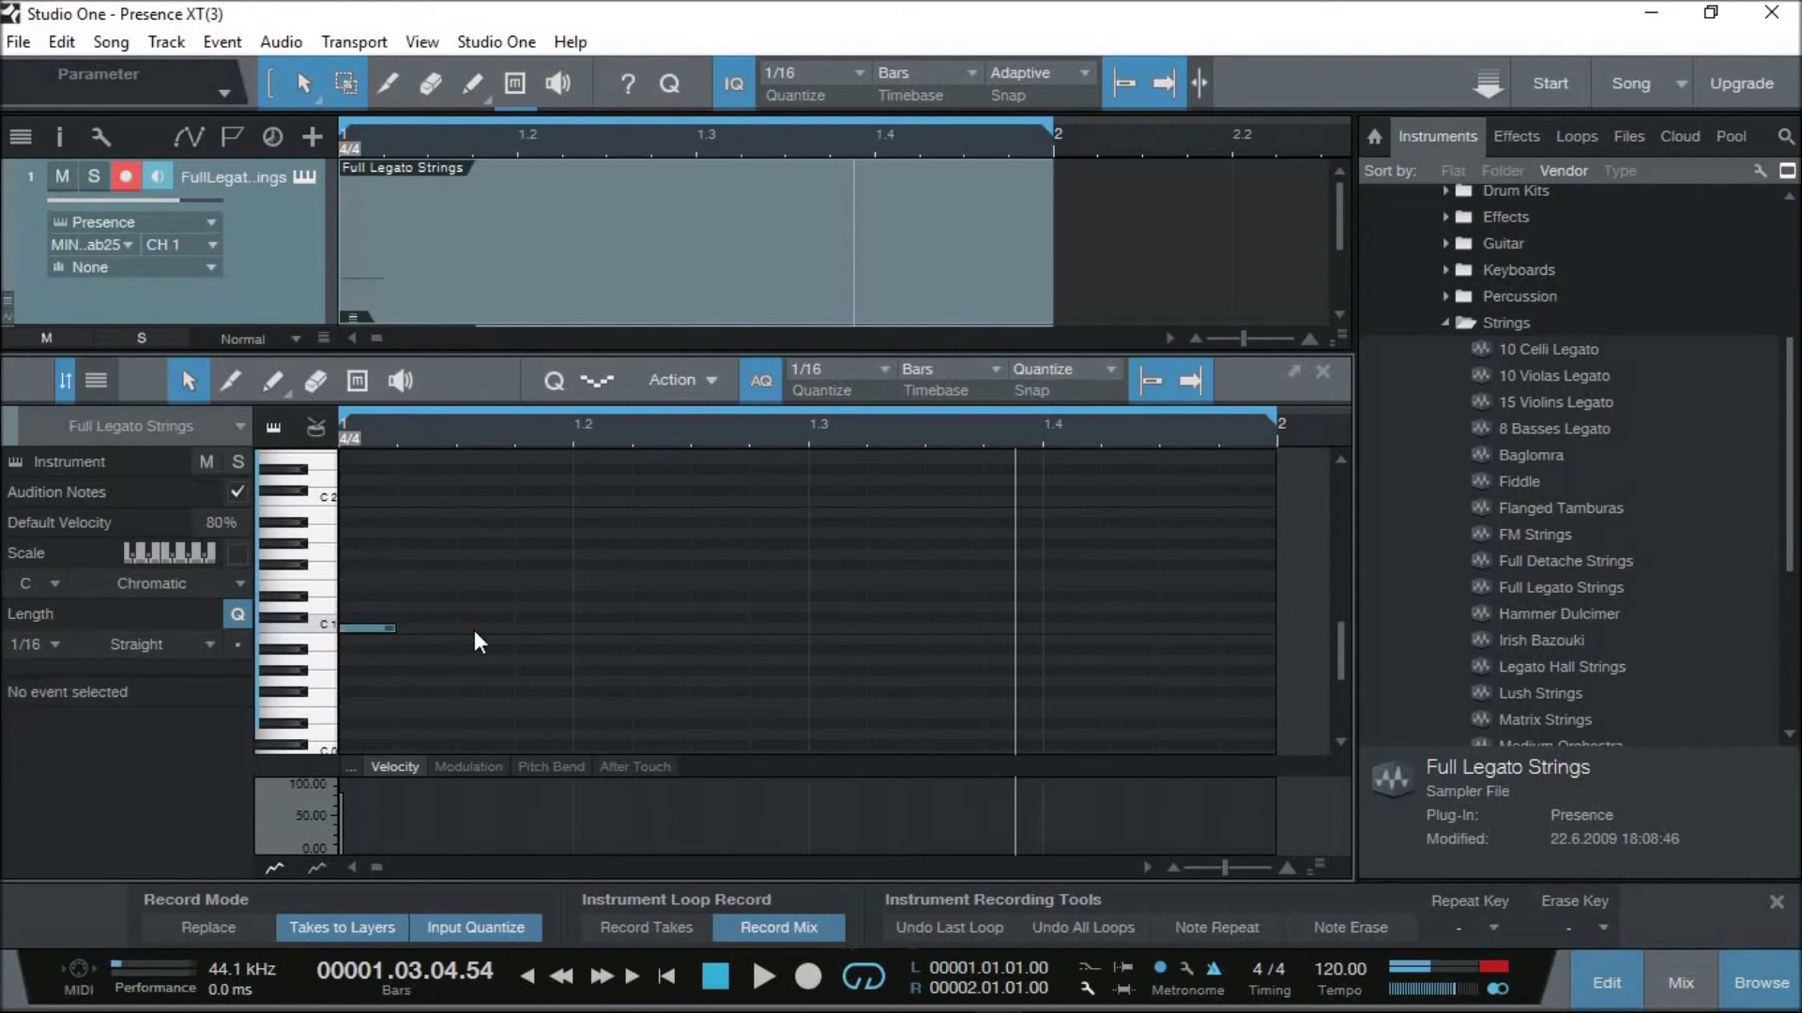
pyautogui.doubleClick(606, 628)
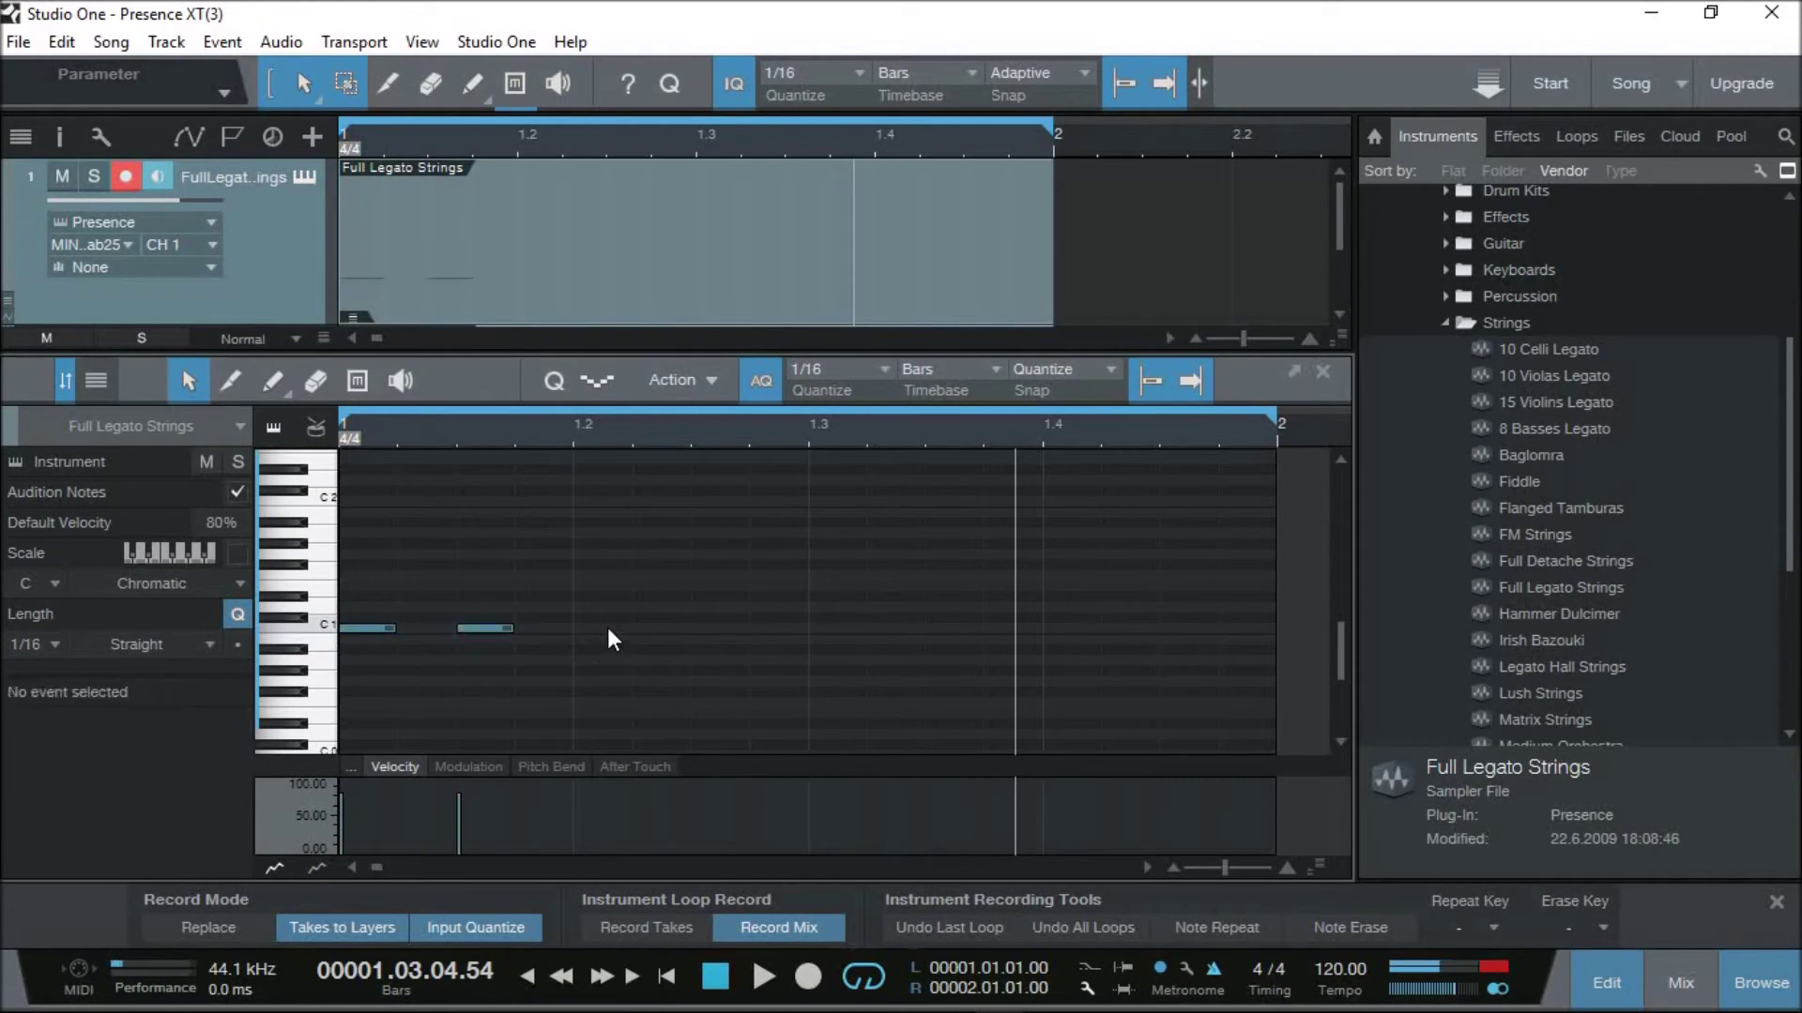
pyautogui.doubleClick(719, 629)
pyautogui.doubleClick(835, 629)
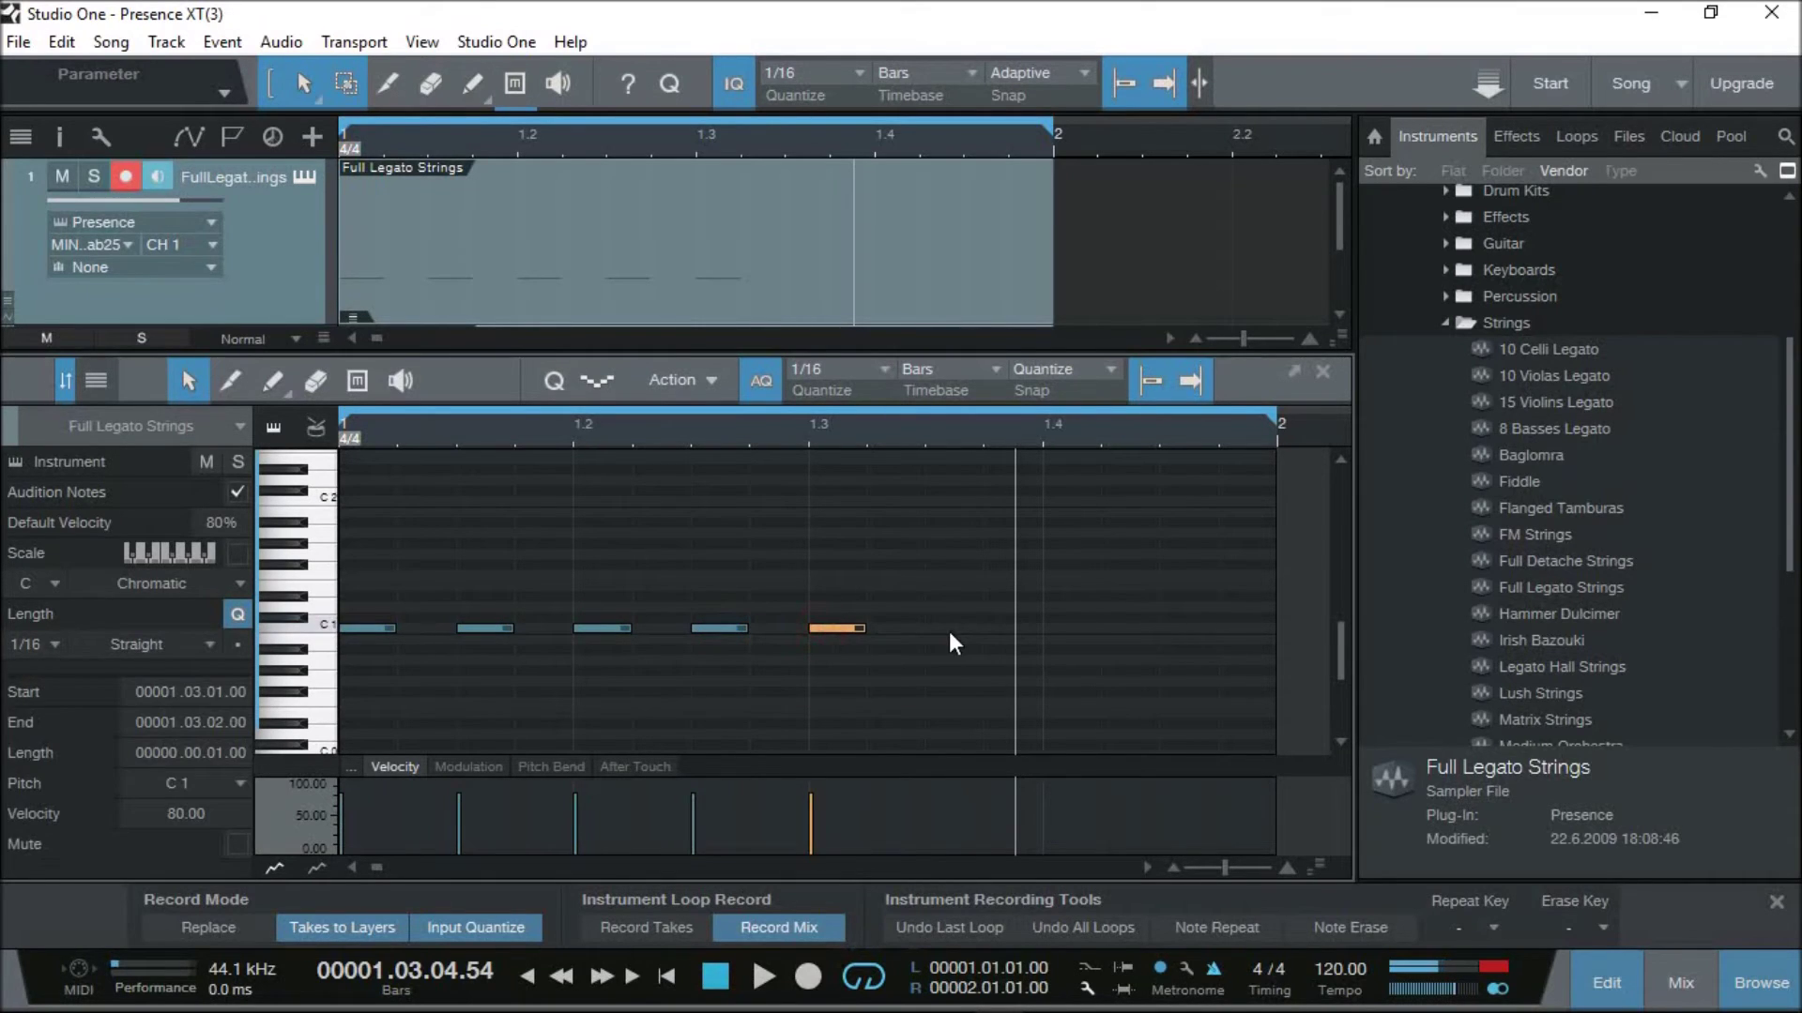
pyautogui.doubleClick(953, 629)
pyautogui.doubleClick(1069, 629)
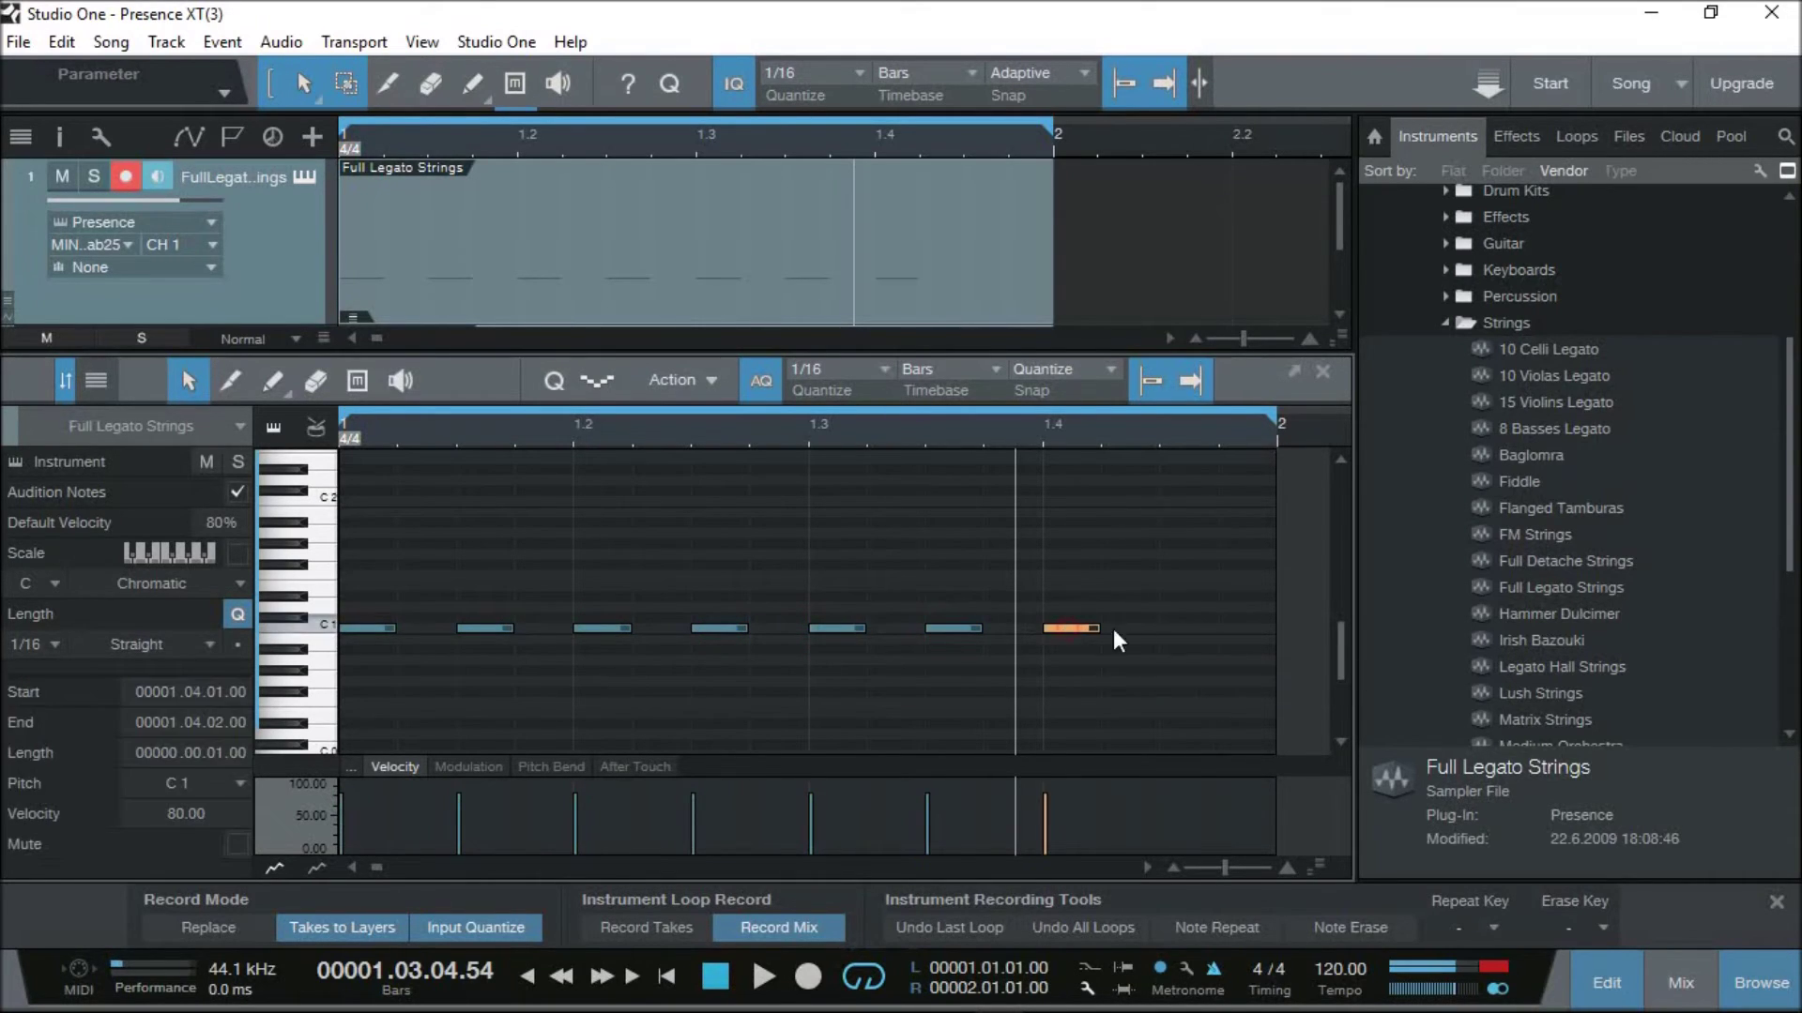
pyautogui.doubleClick(1186, 628)
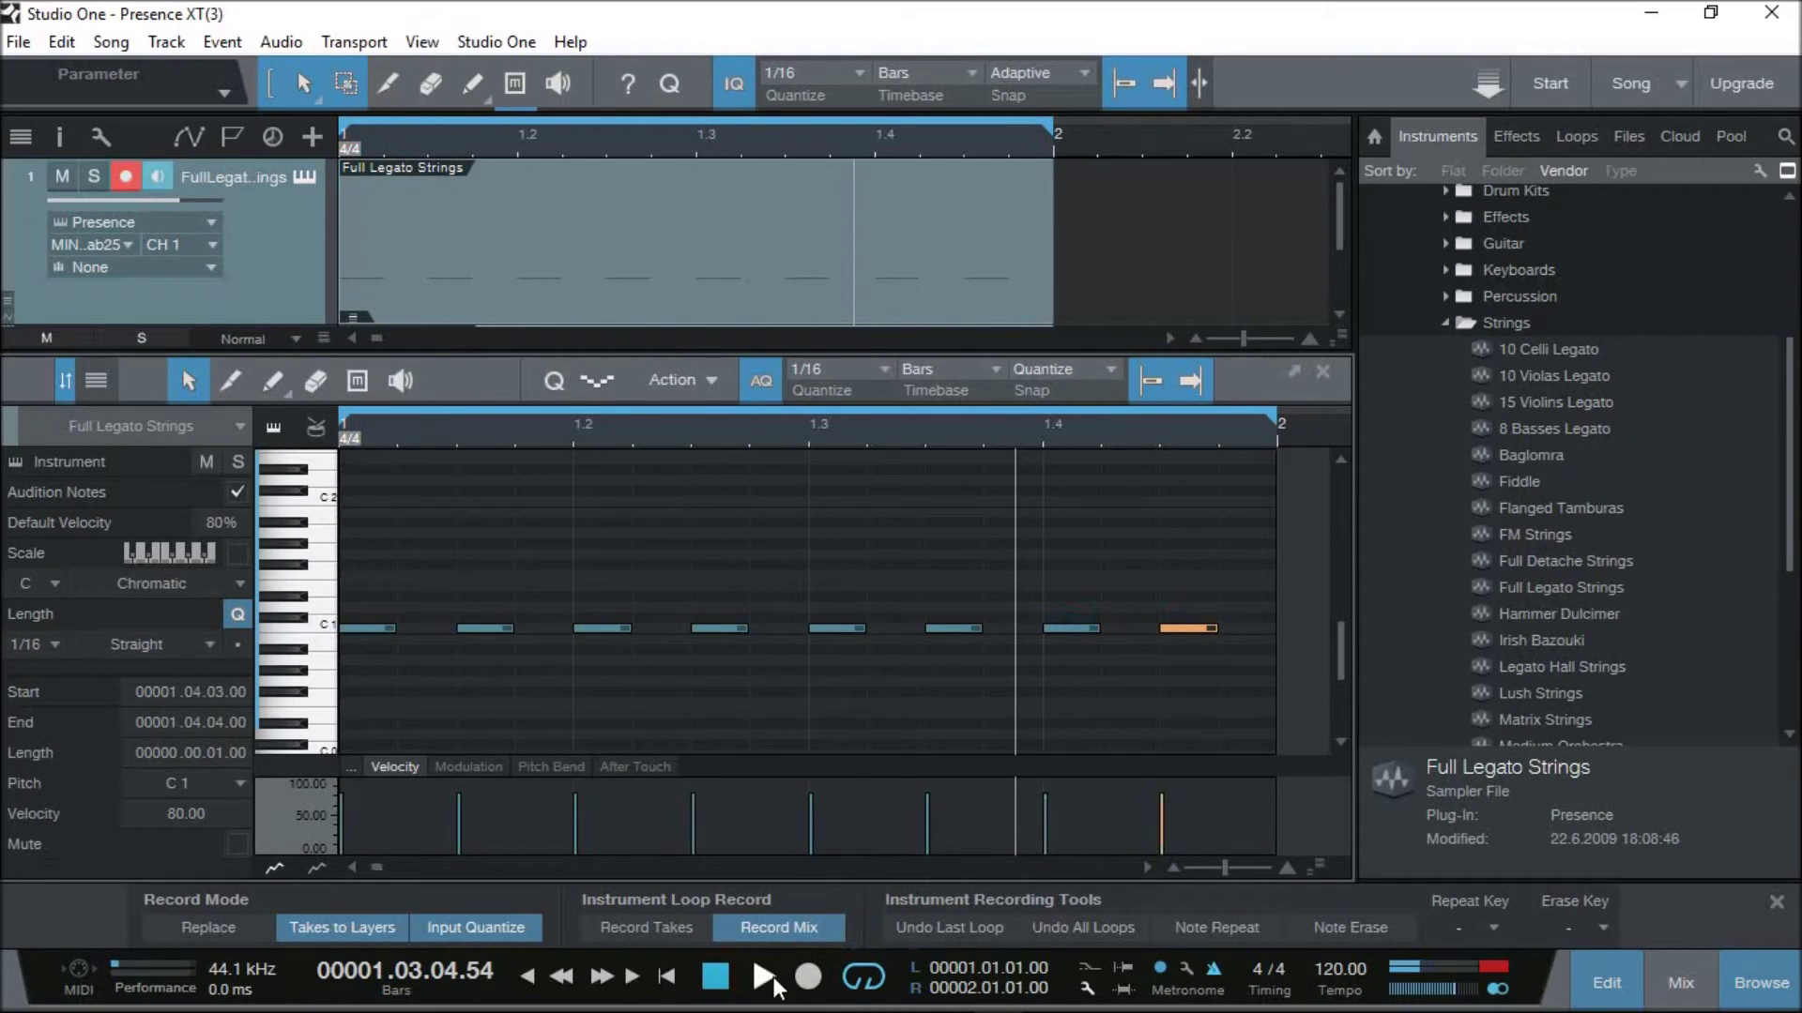
pyautogui.click(762, 978)
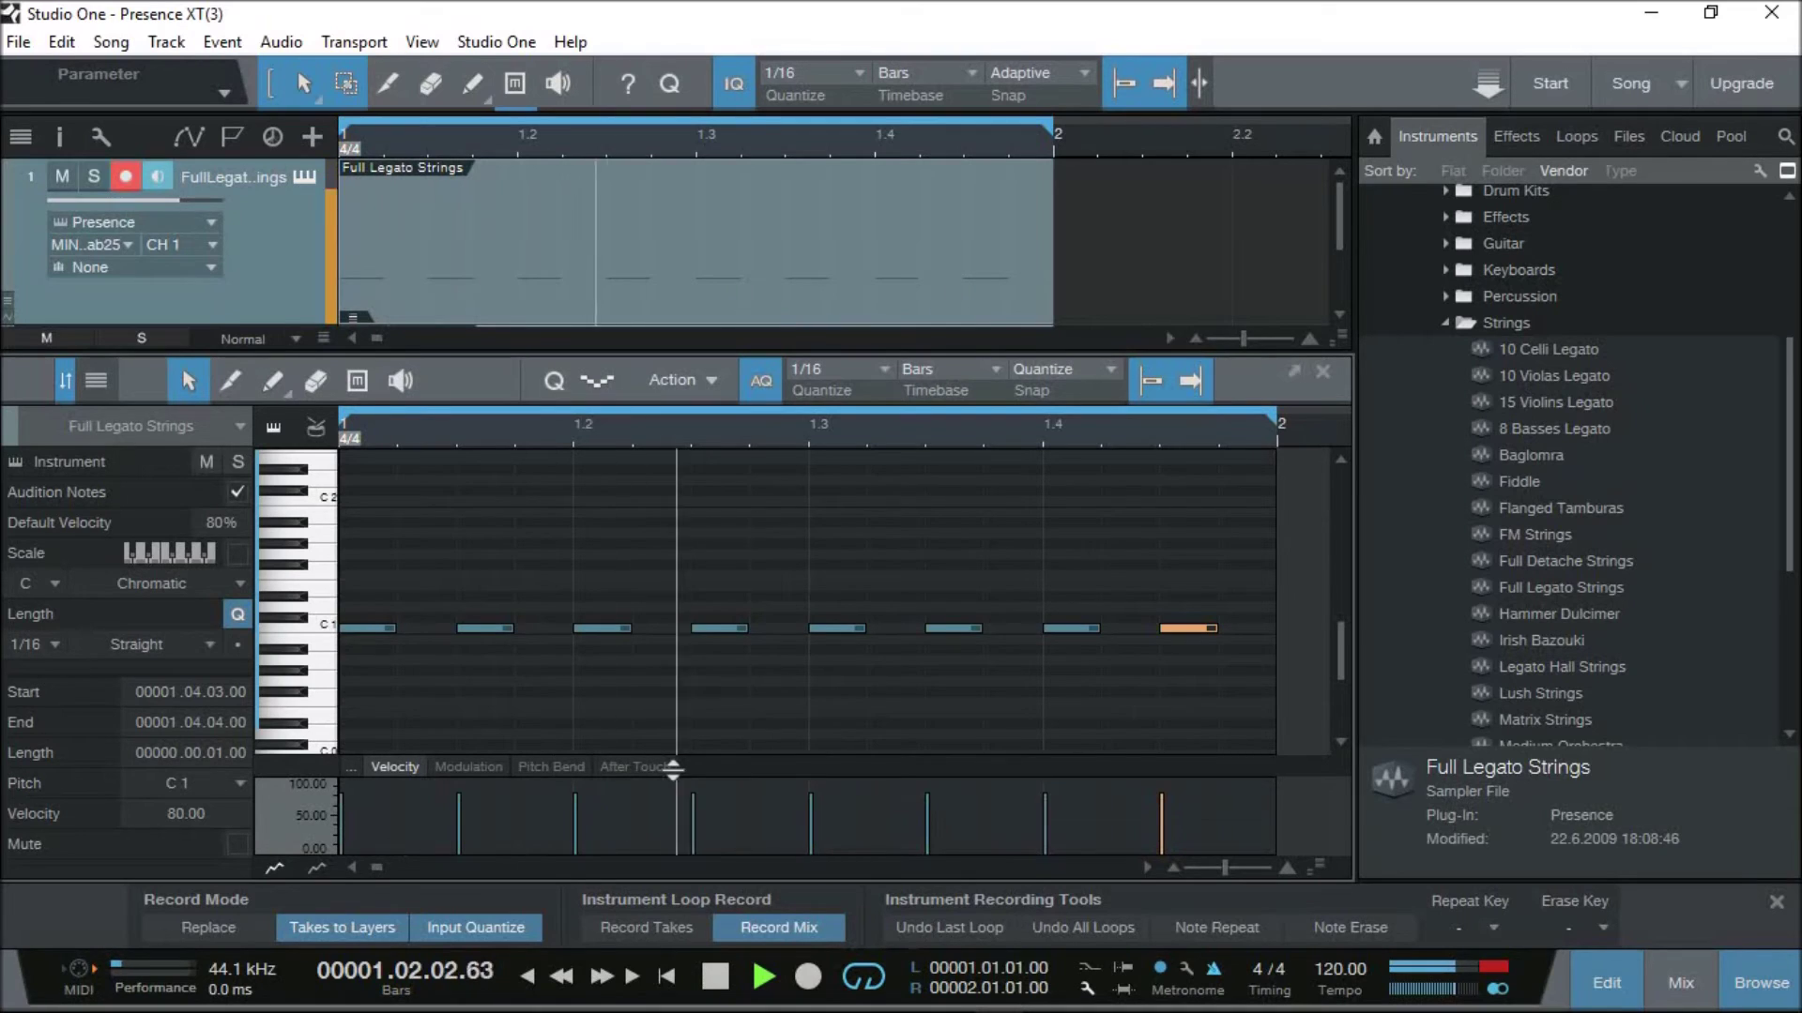
# Delete four of the C1 notes, the 2nd, 4th, 6th and last, from bar 1
pyautogui.doubleClick(476, 628)
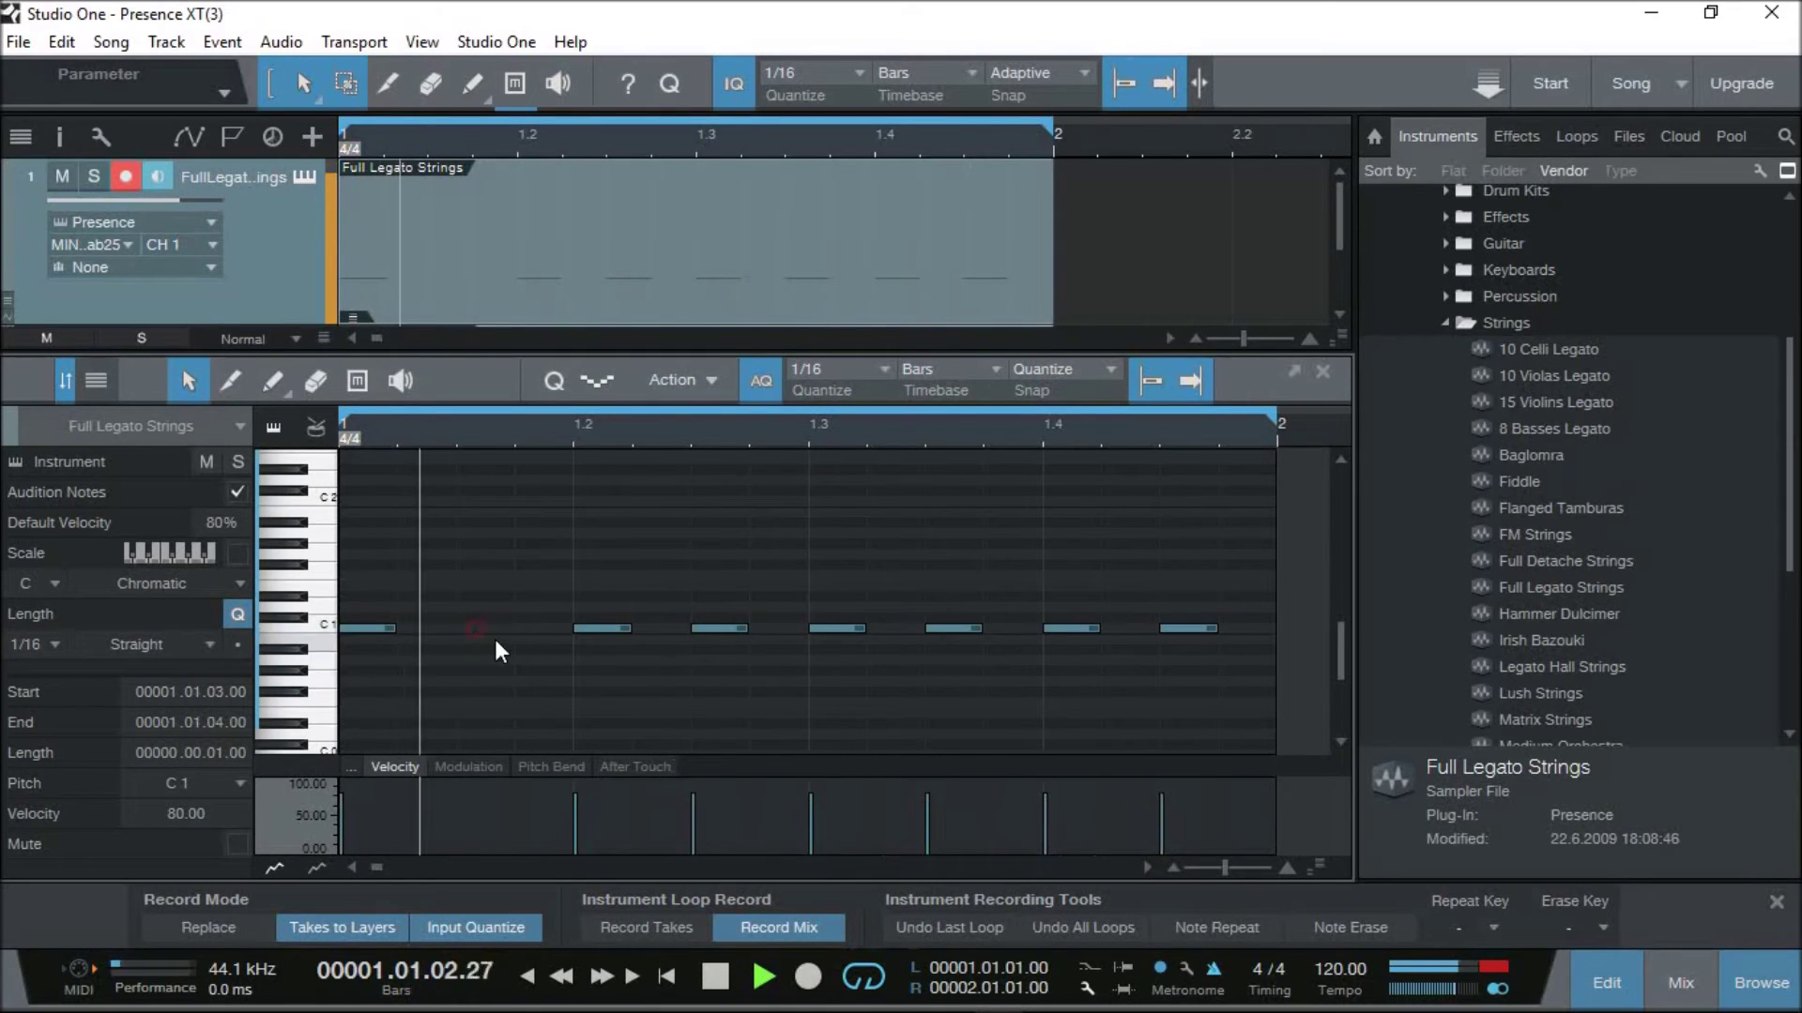
pyautogui.doubleClick(722, 629)
pyautogui.doubleClick(972, 628)
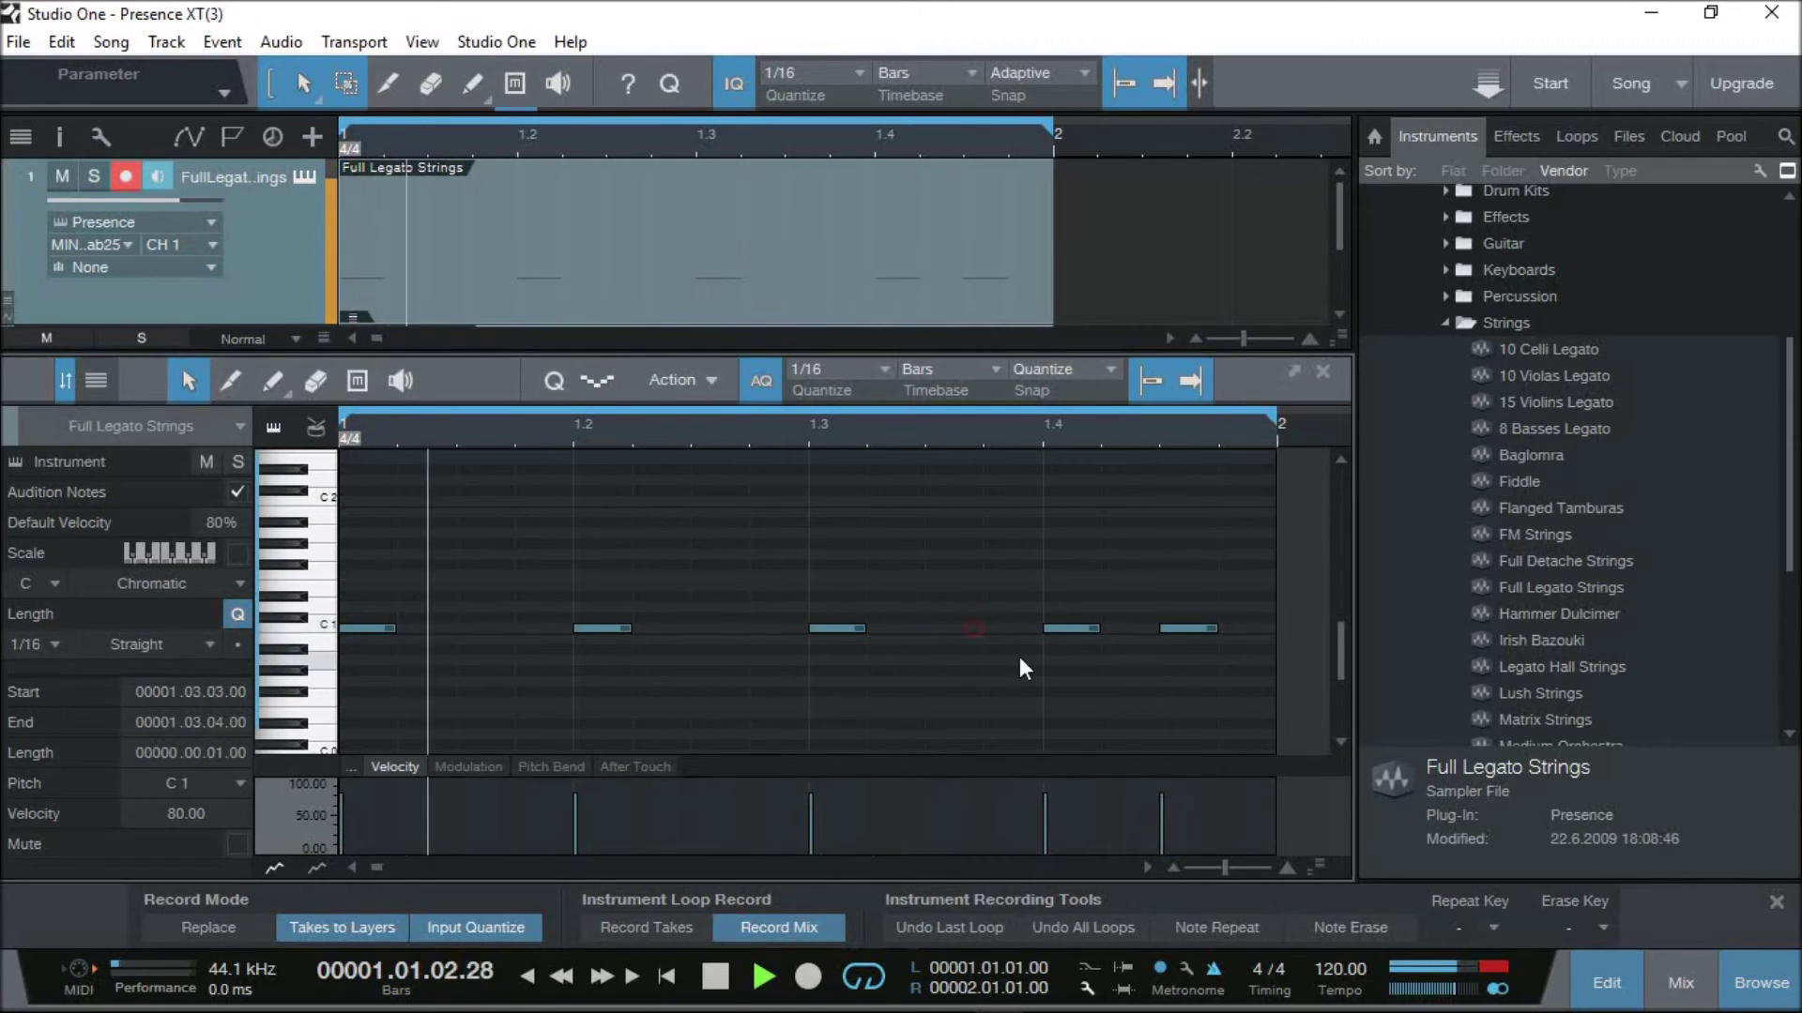
pyautogui.doubleClick(1186, 629)
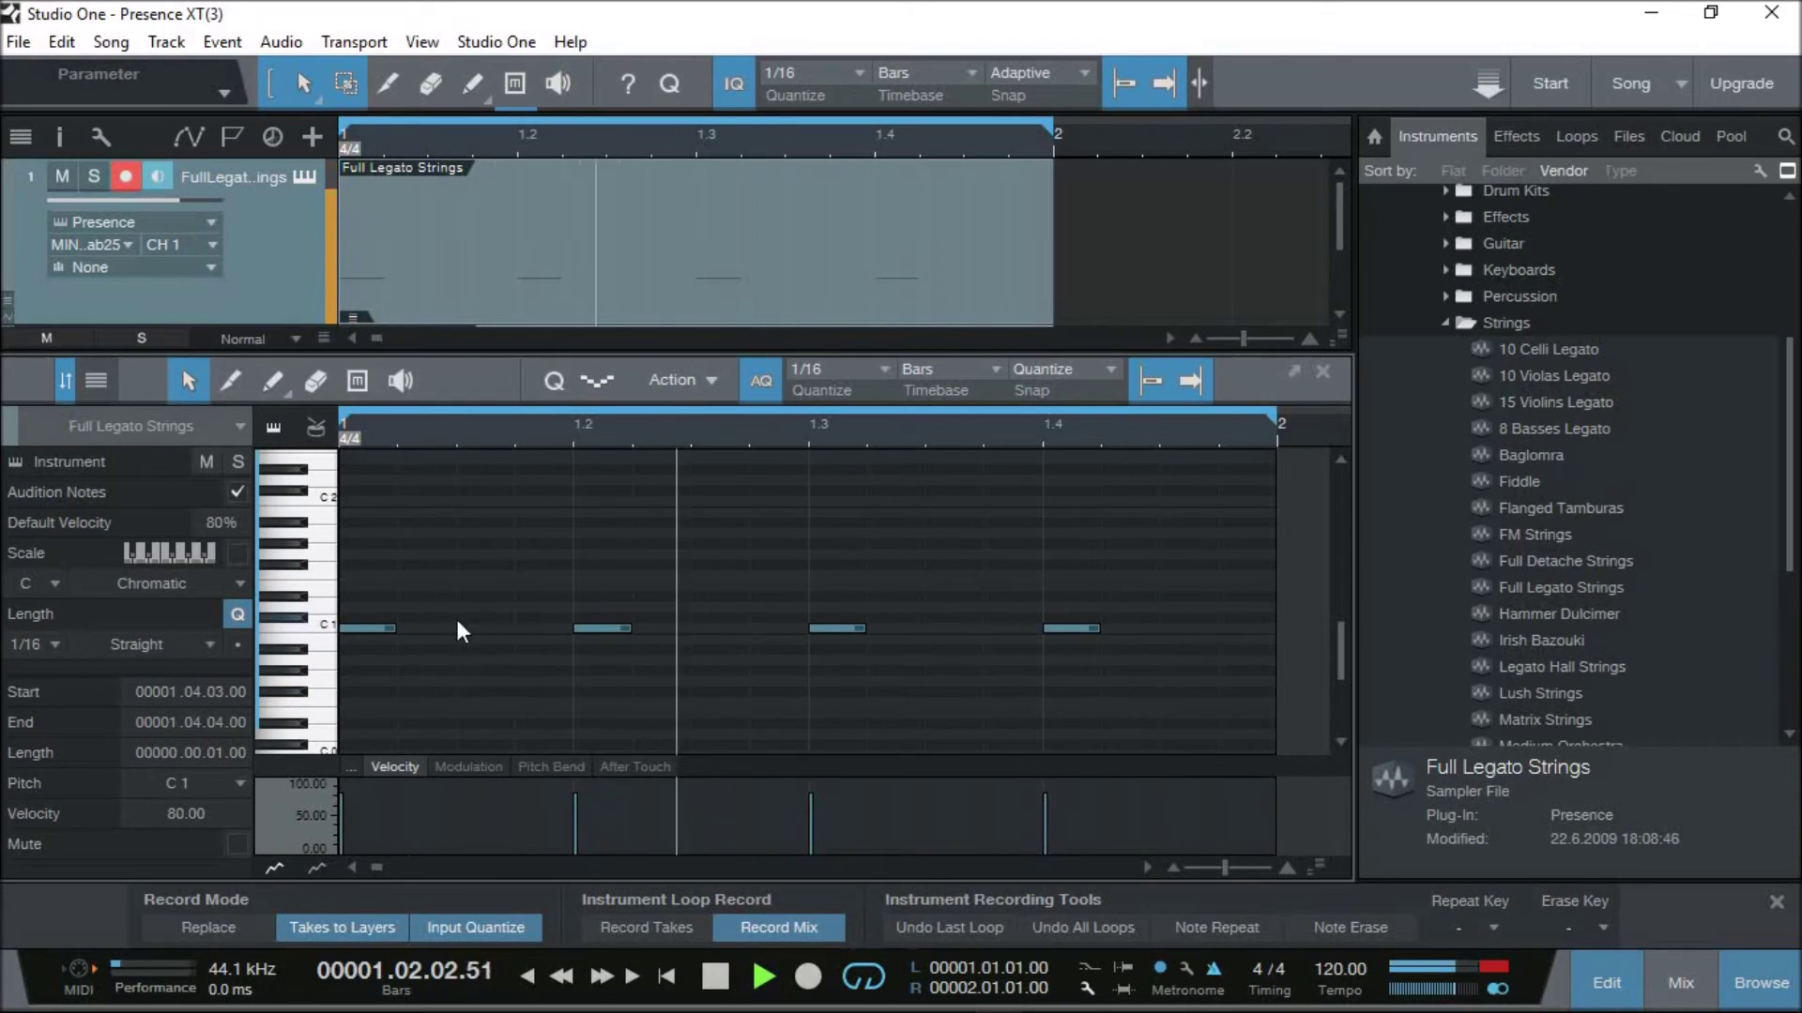
# Add D1 notes after the C1 notes in beats 1, 2 and 3
pyautogui.click(293, 603)
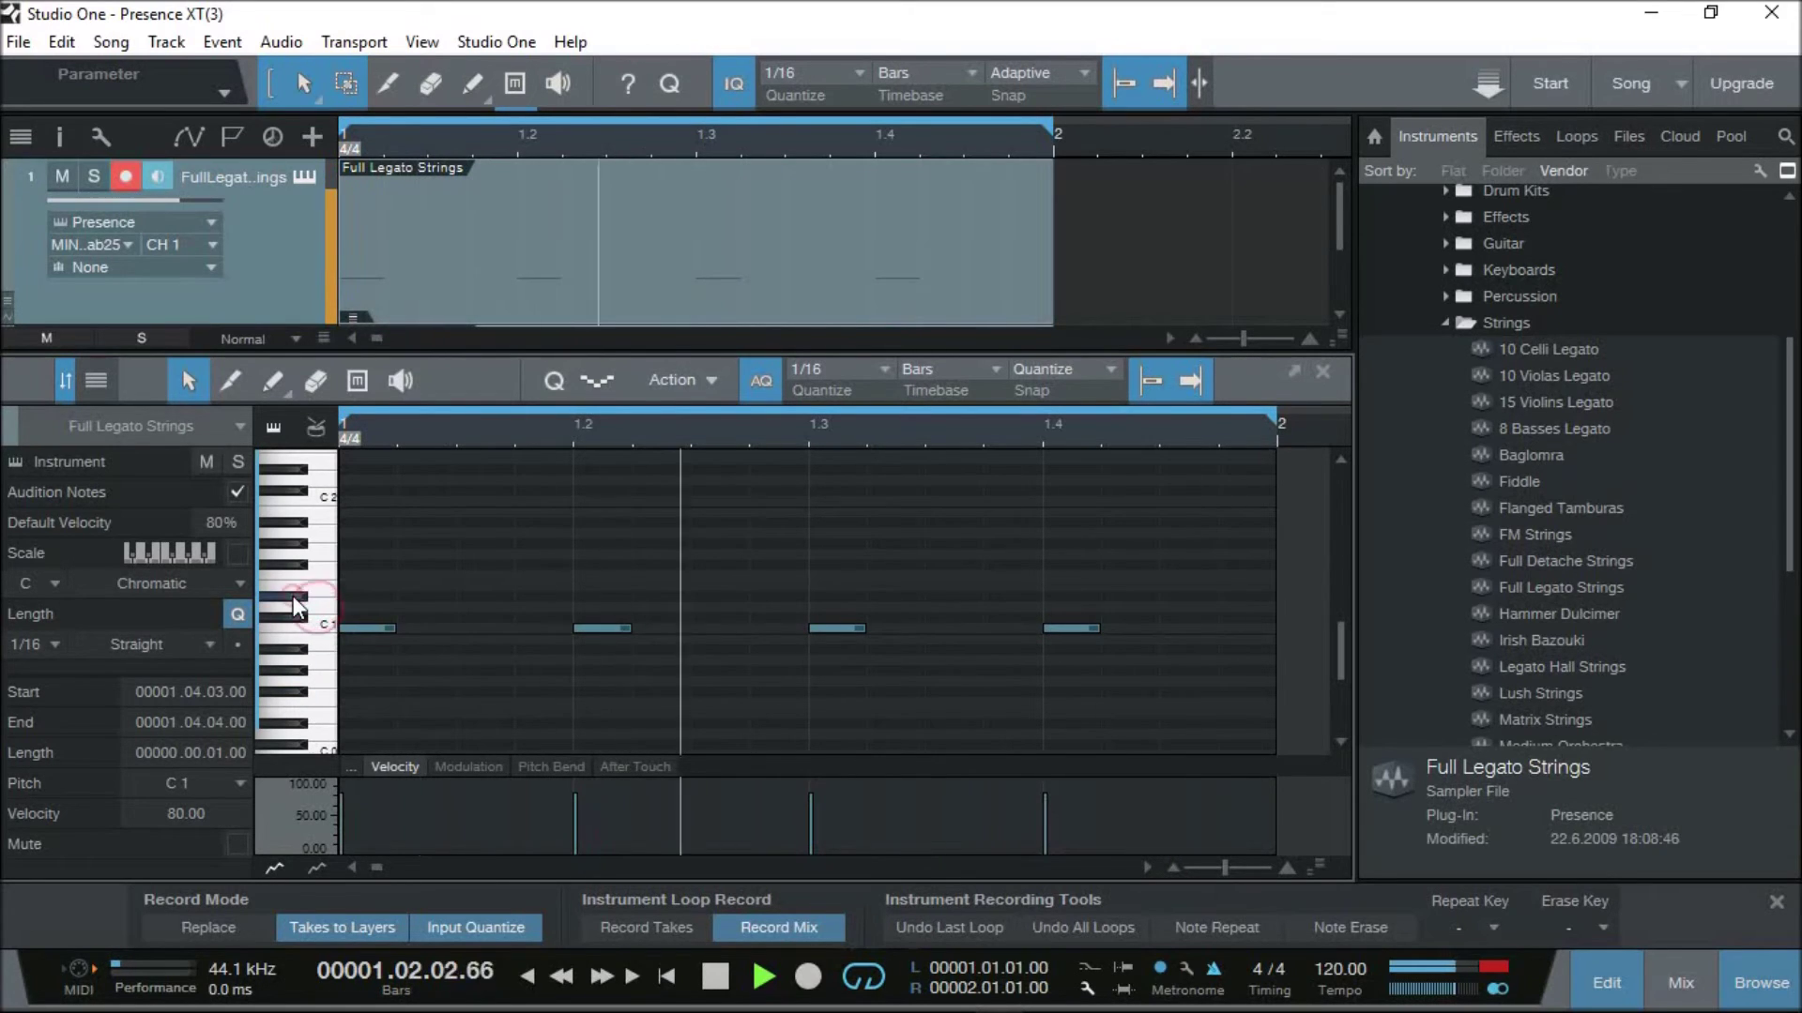
pyautogui.click(322, 595)
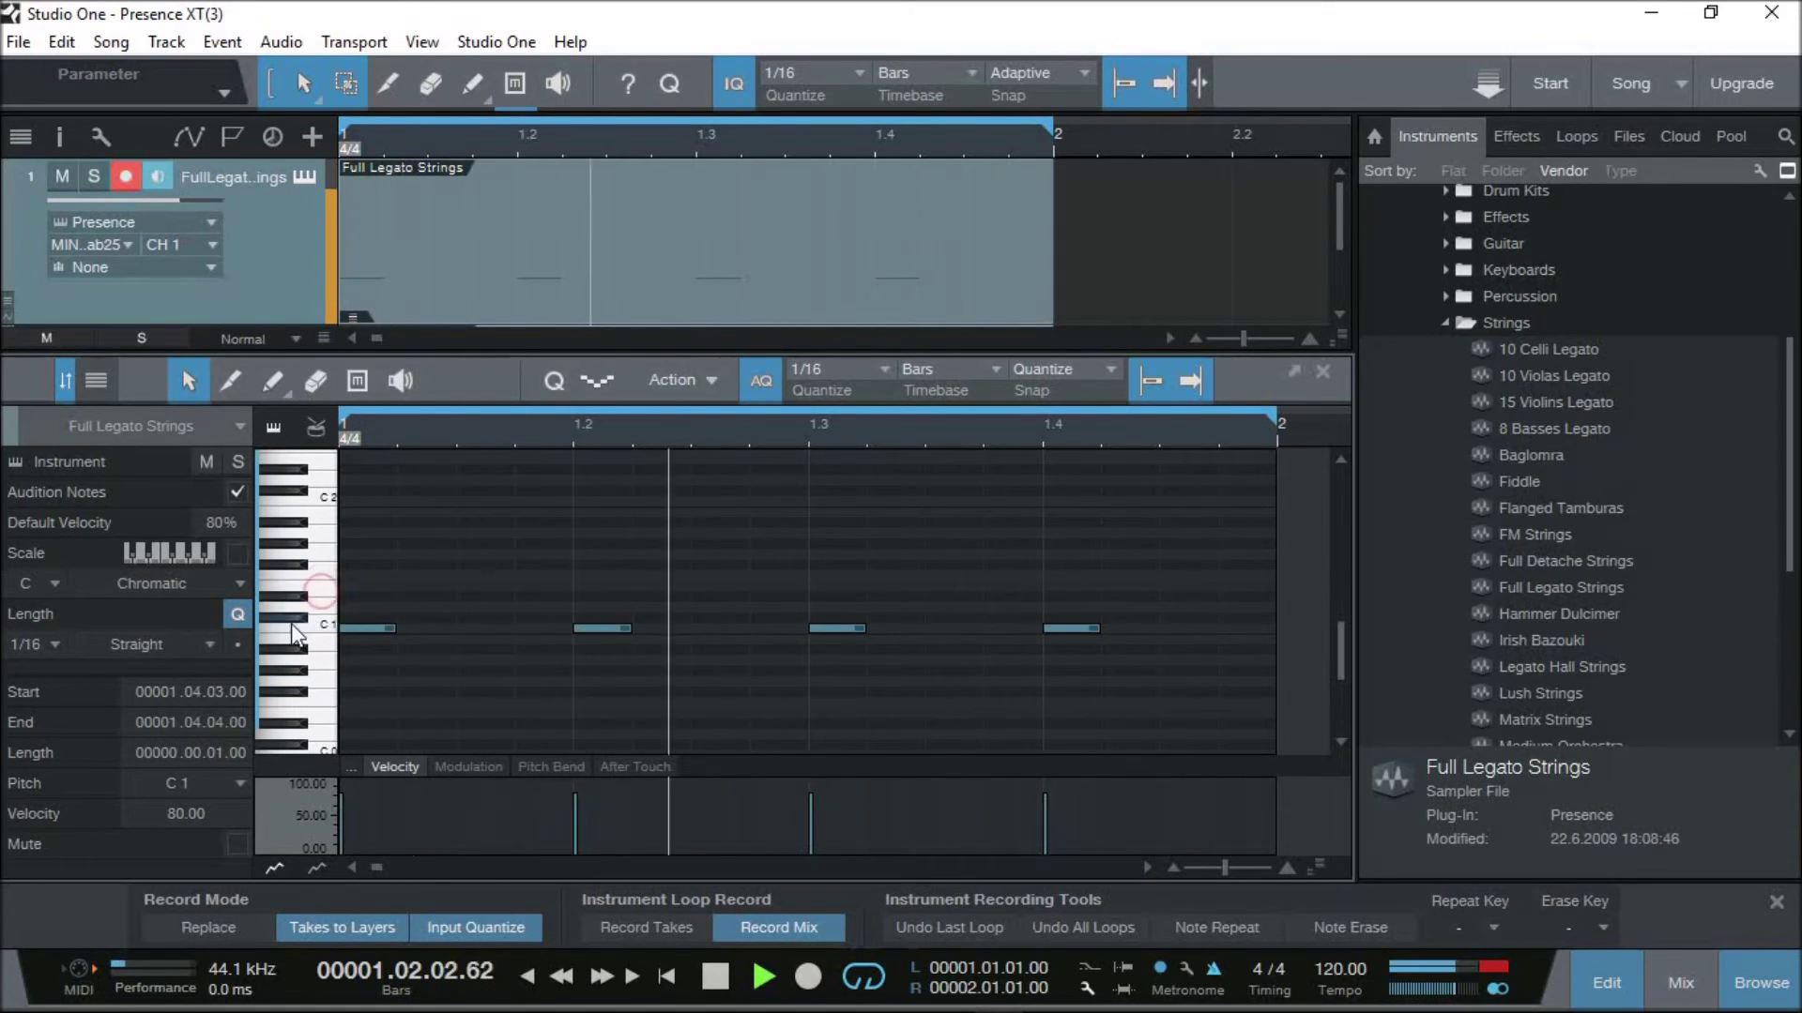
pyautogui.click(323, 610)
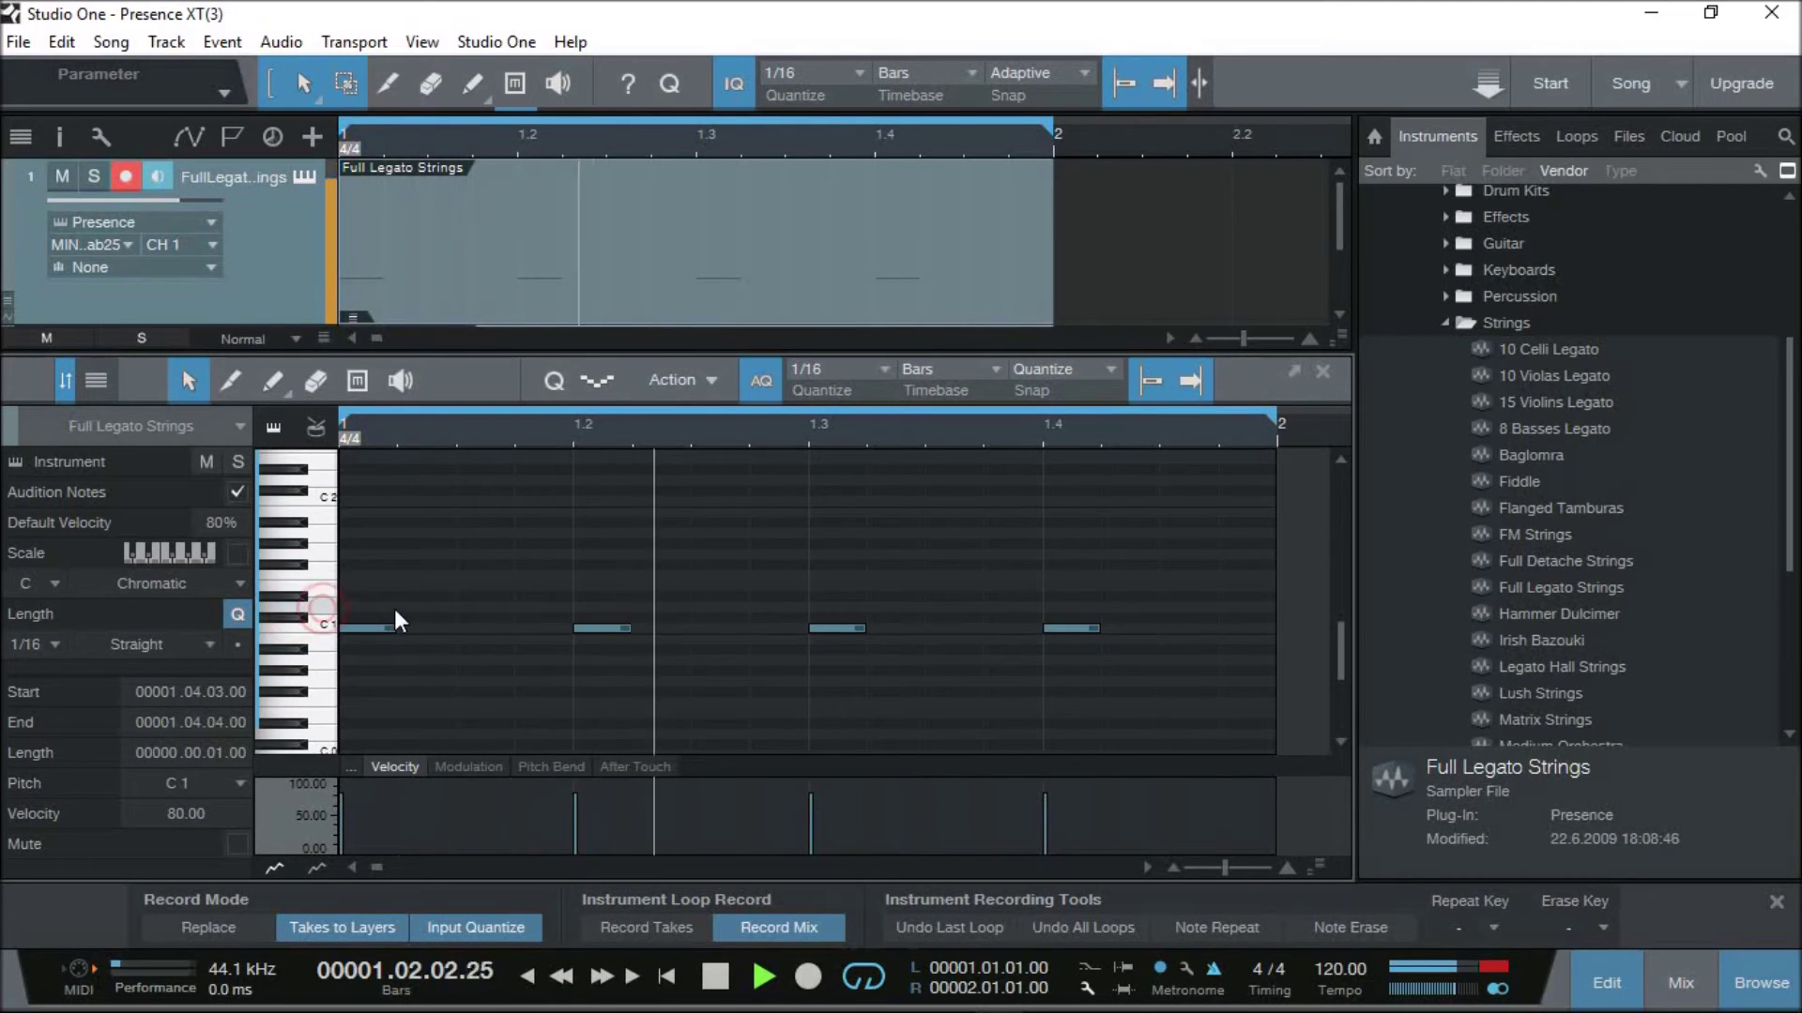
pyautogui.keyDown('alt'); pyautogui.click(481, 607); pyautogui.keyUp('alt')
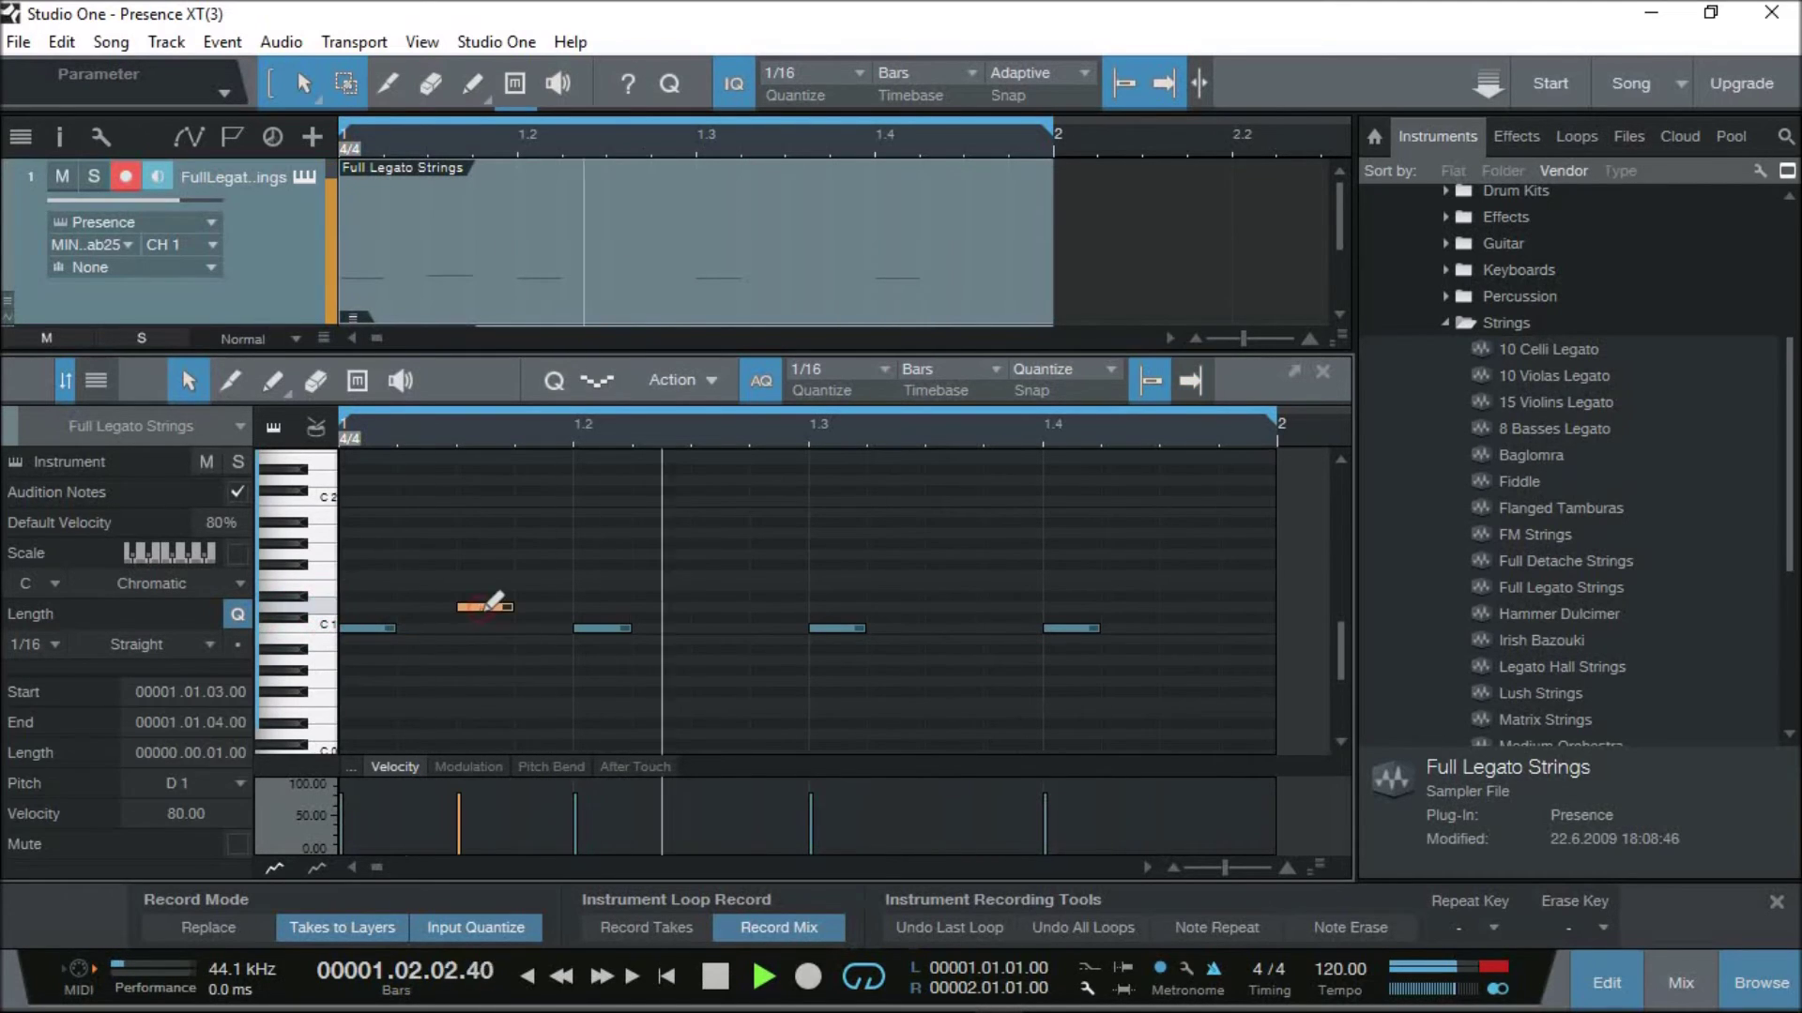
pyautogui.keyDown('alt'); pyautogui.click(718, 607); pyautogui.keyUp('alt')
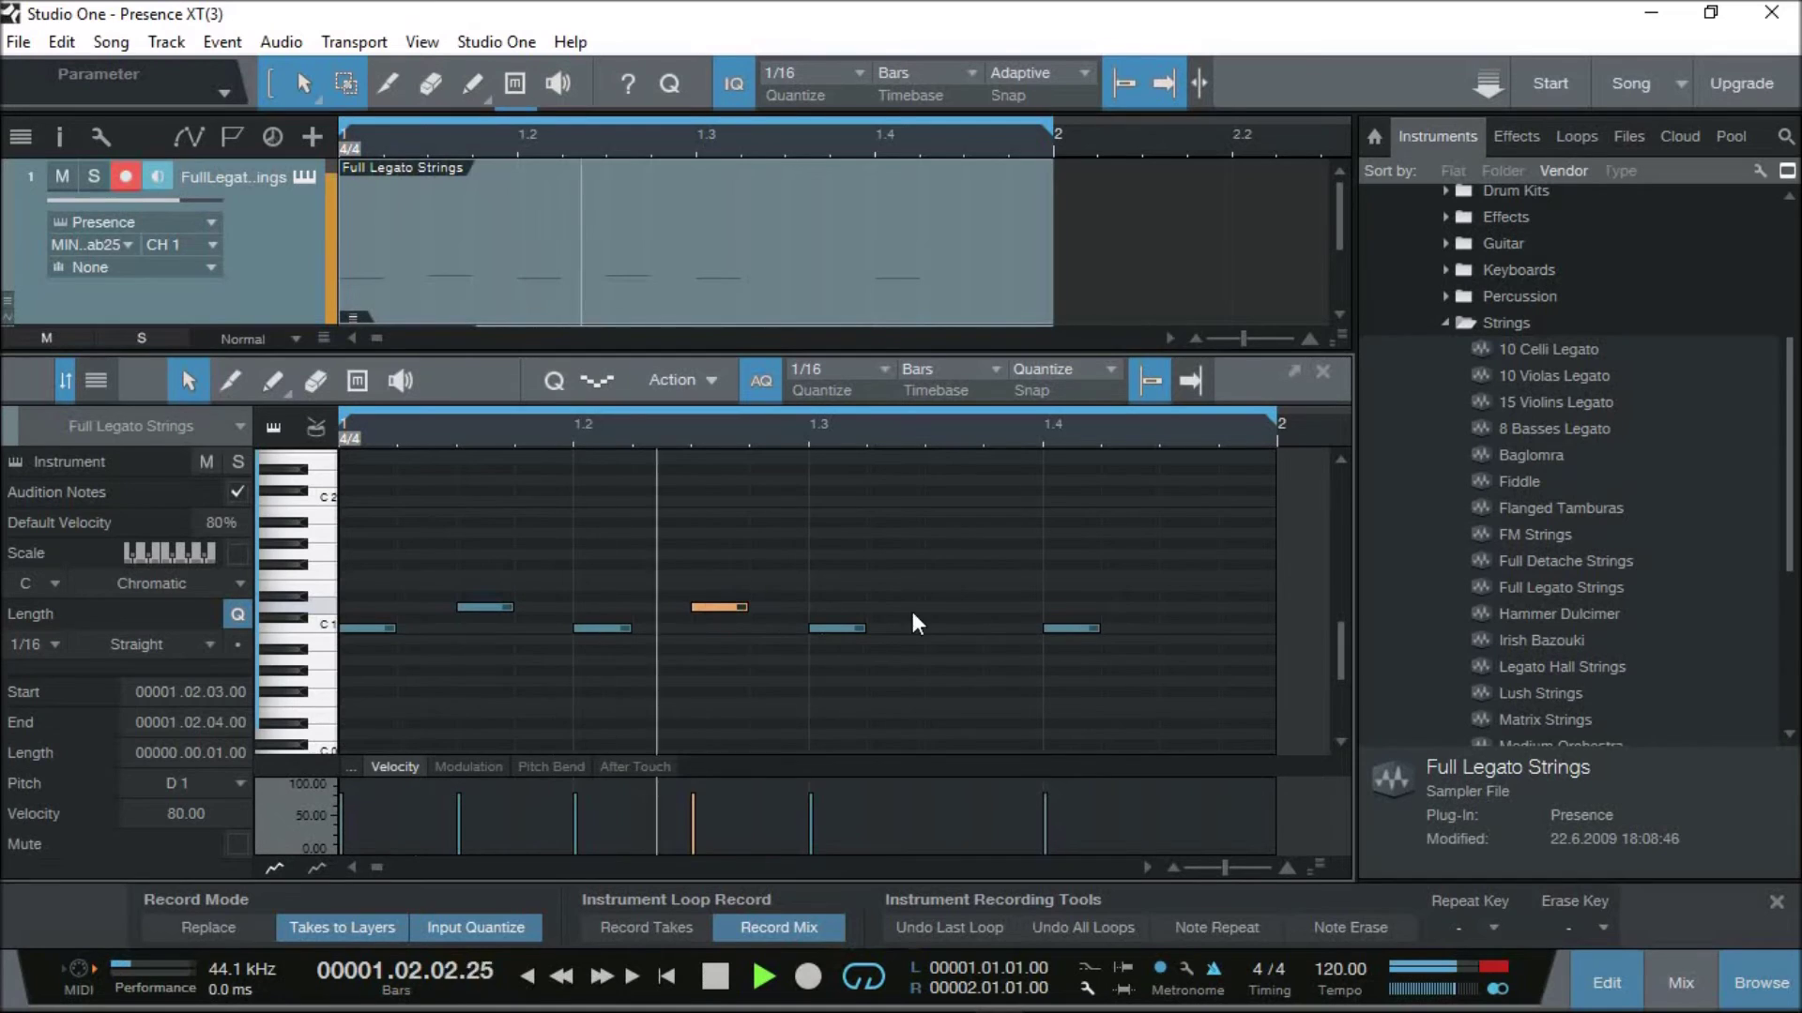
pyautogui.keyDown('alt'); pyautogui.click(957, 607); pyautogui.keyUp('alt')
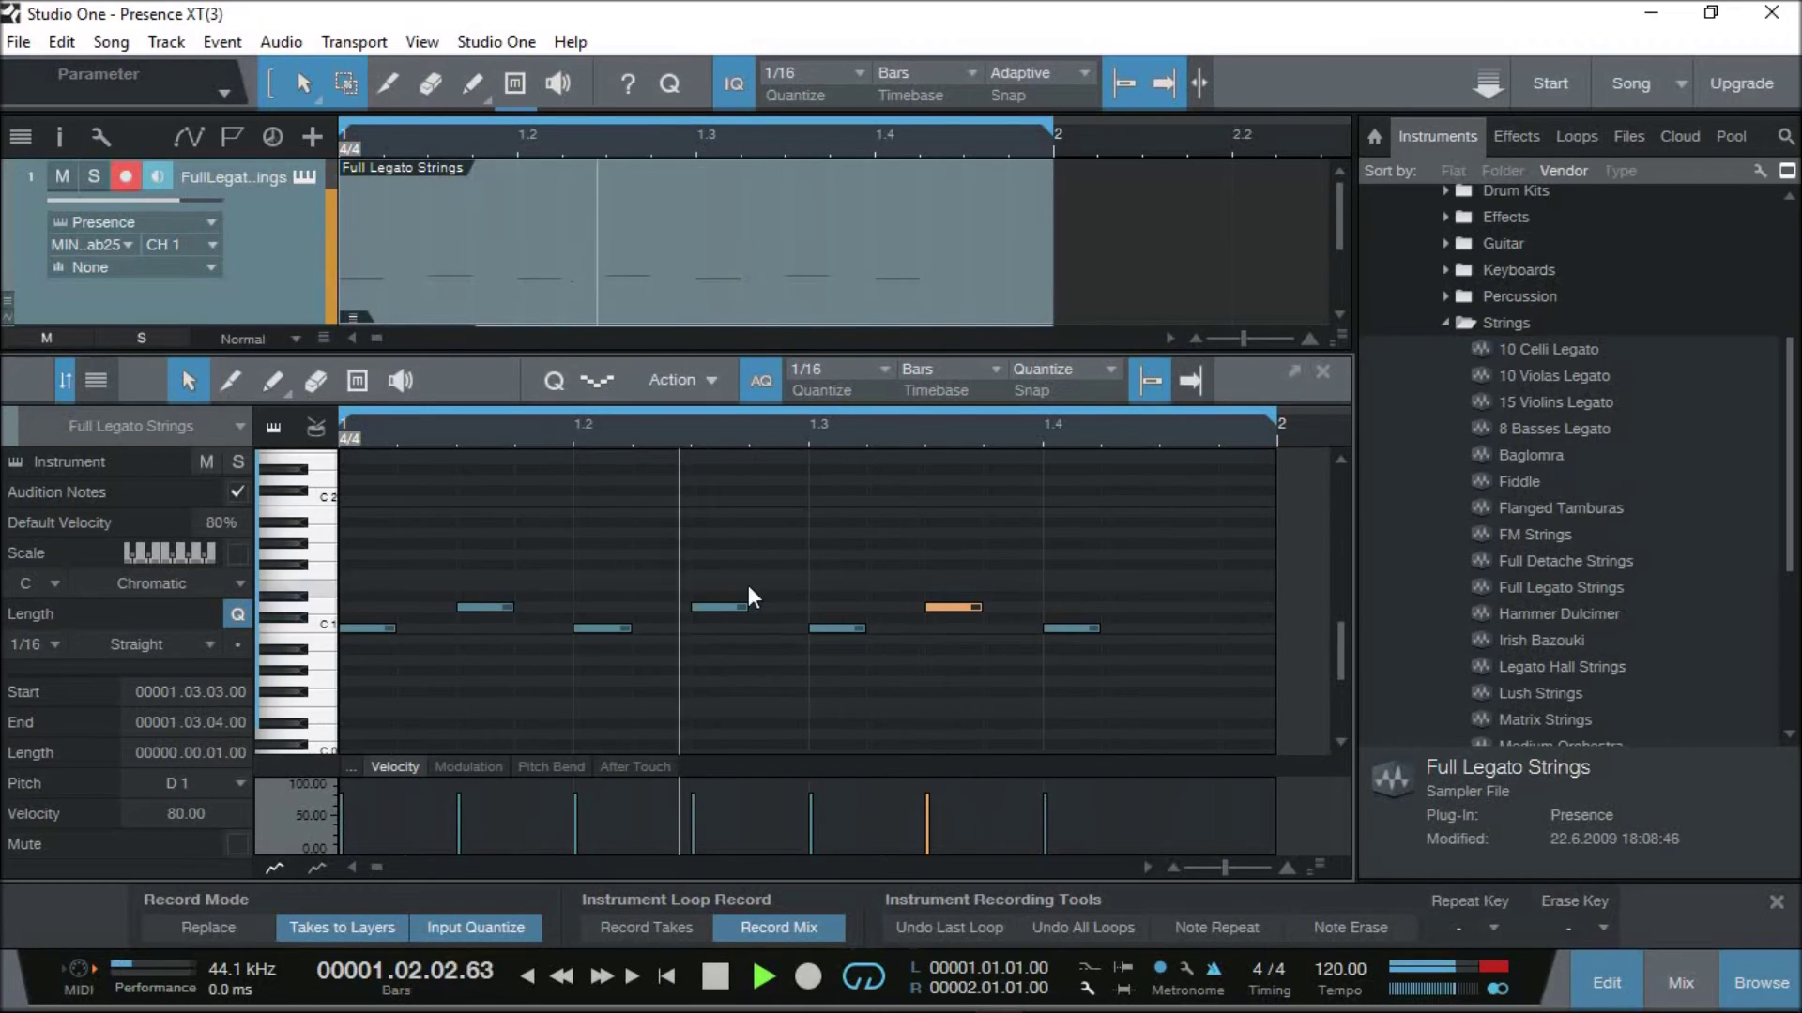
# Add six G#1 notes across the bar, at beats 1, 2, 3 and 4, then stop playback
pyautogui.click(299, 545)
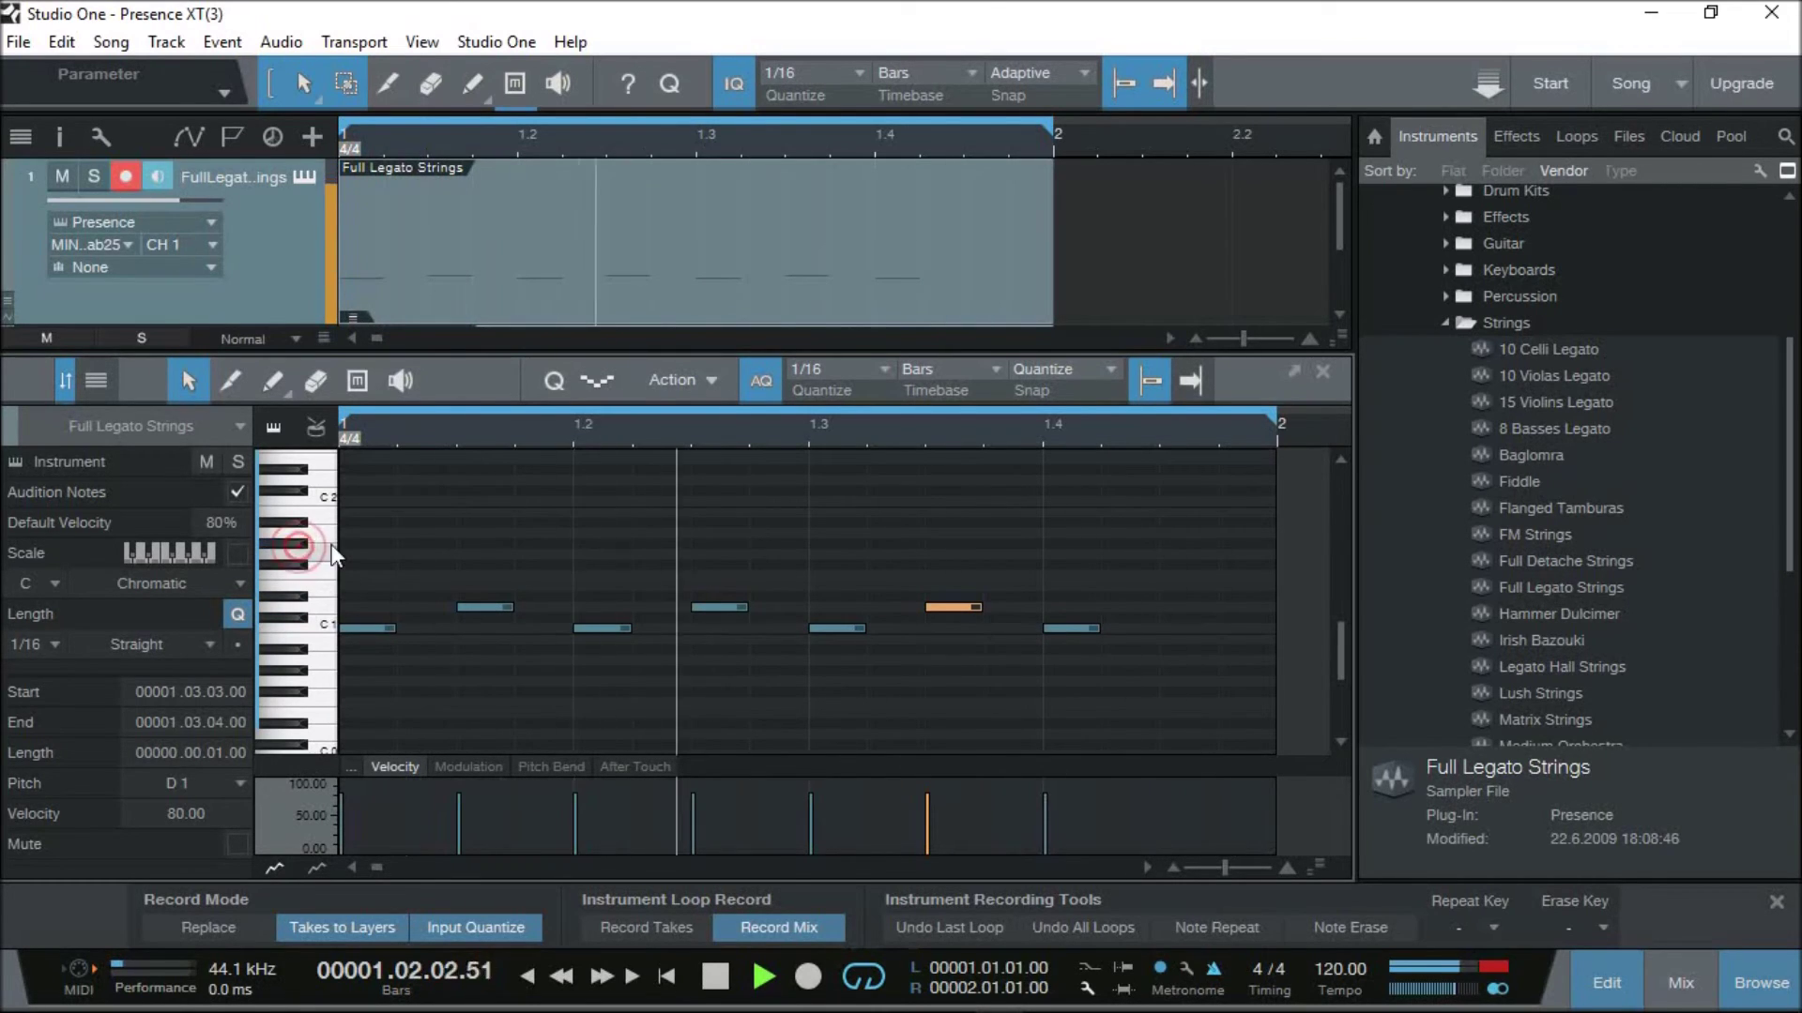
pyautogui.doubleClick(375, 543)
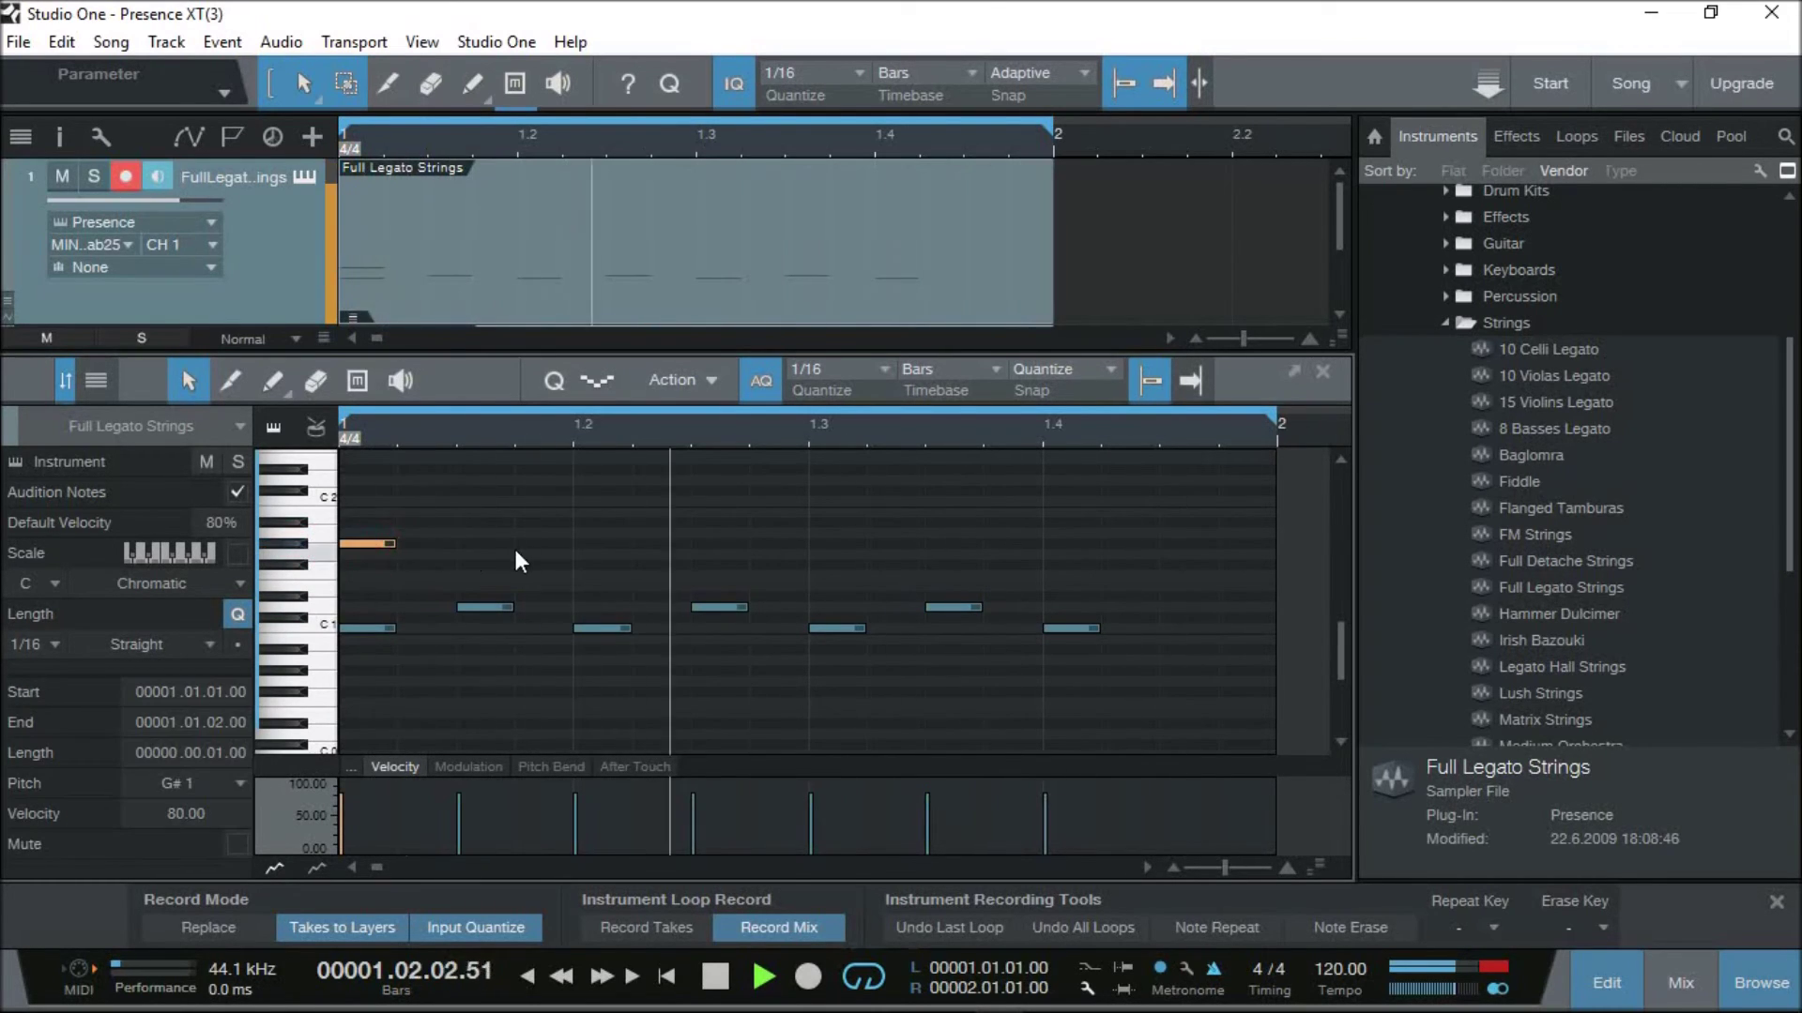
pyautogui.doubleClick(425, 545)
pyautogui.doubleClick(594, 542)
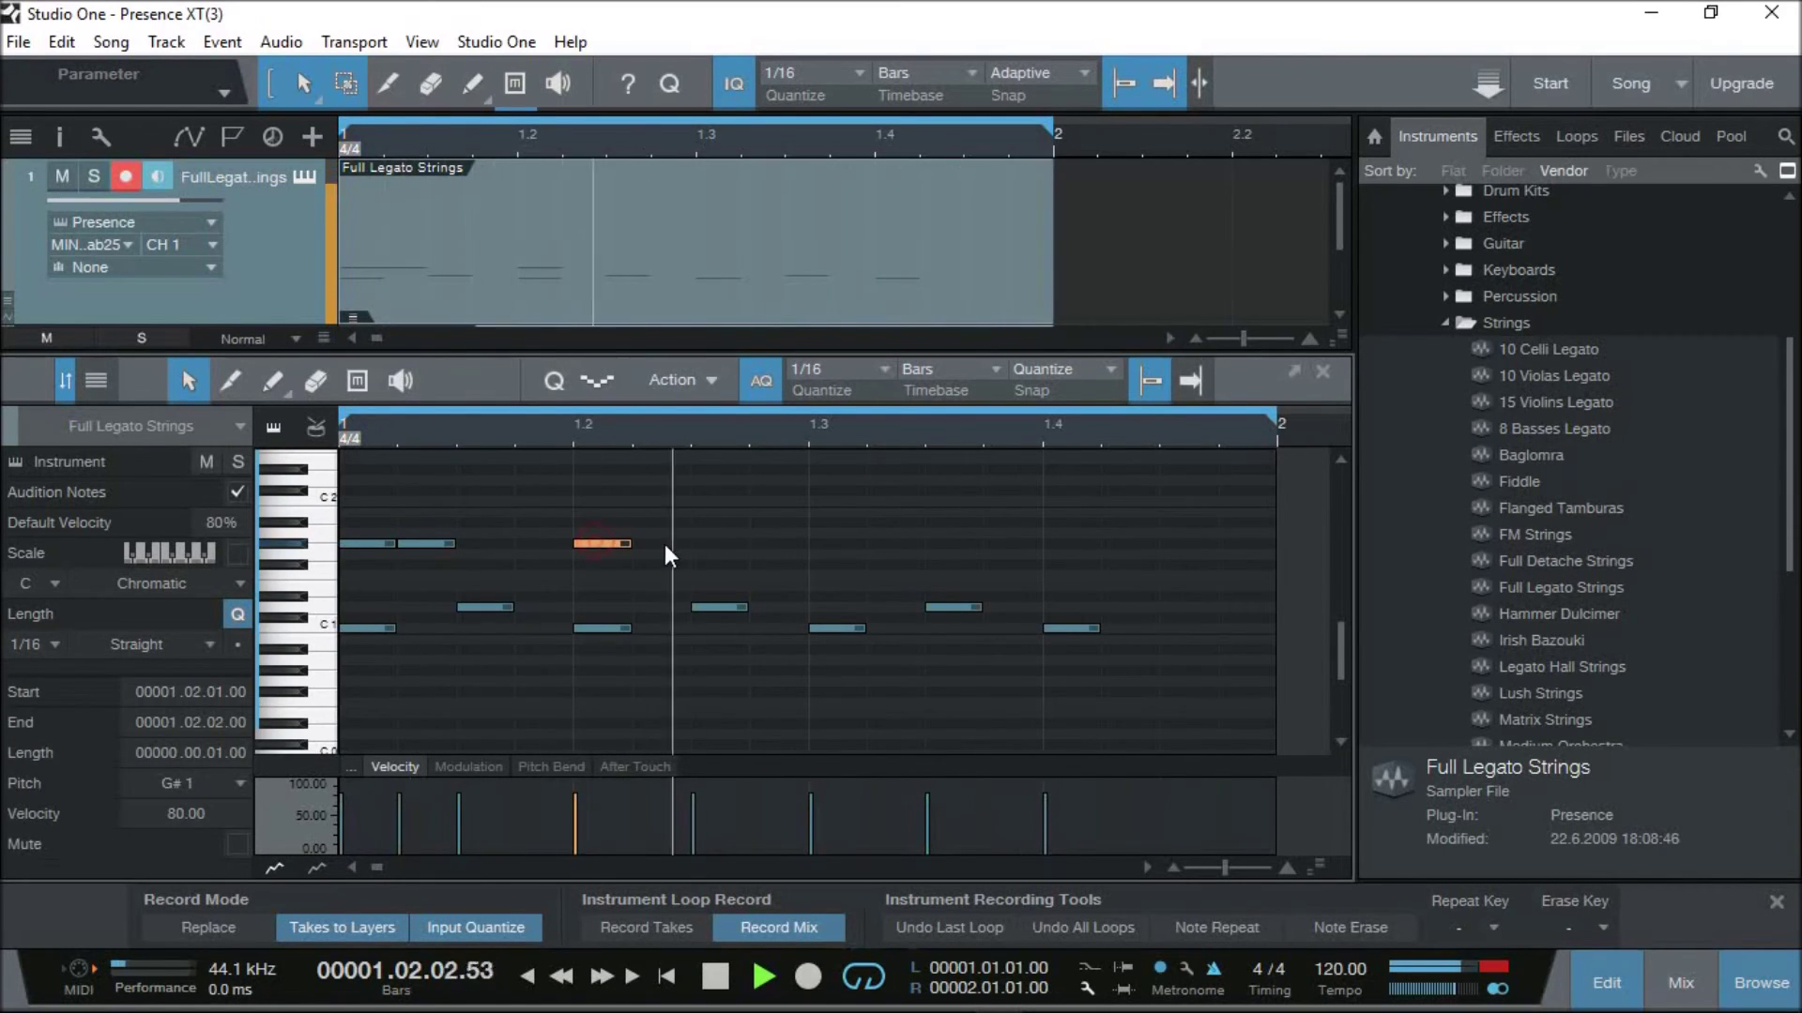
pyautogui.click(832, 542)
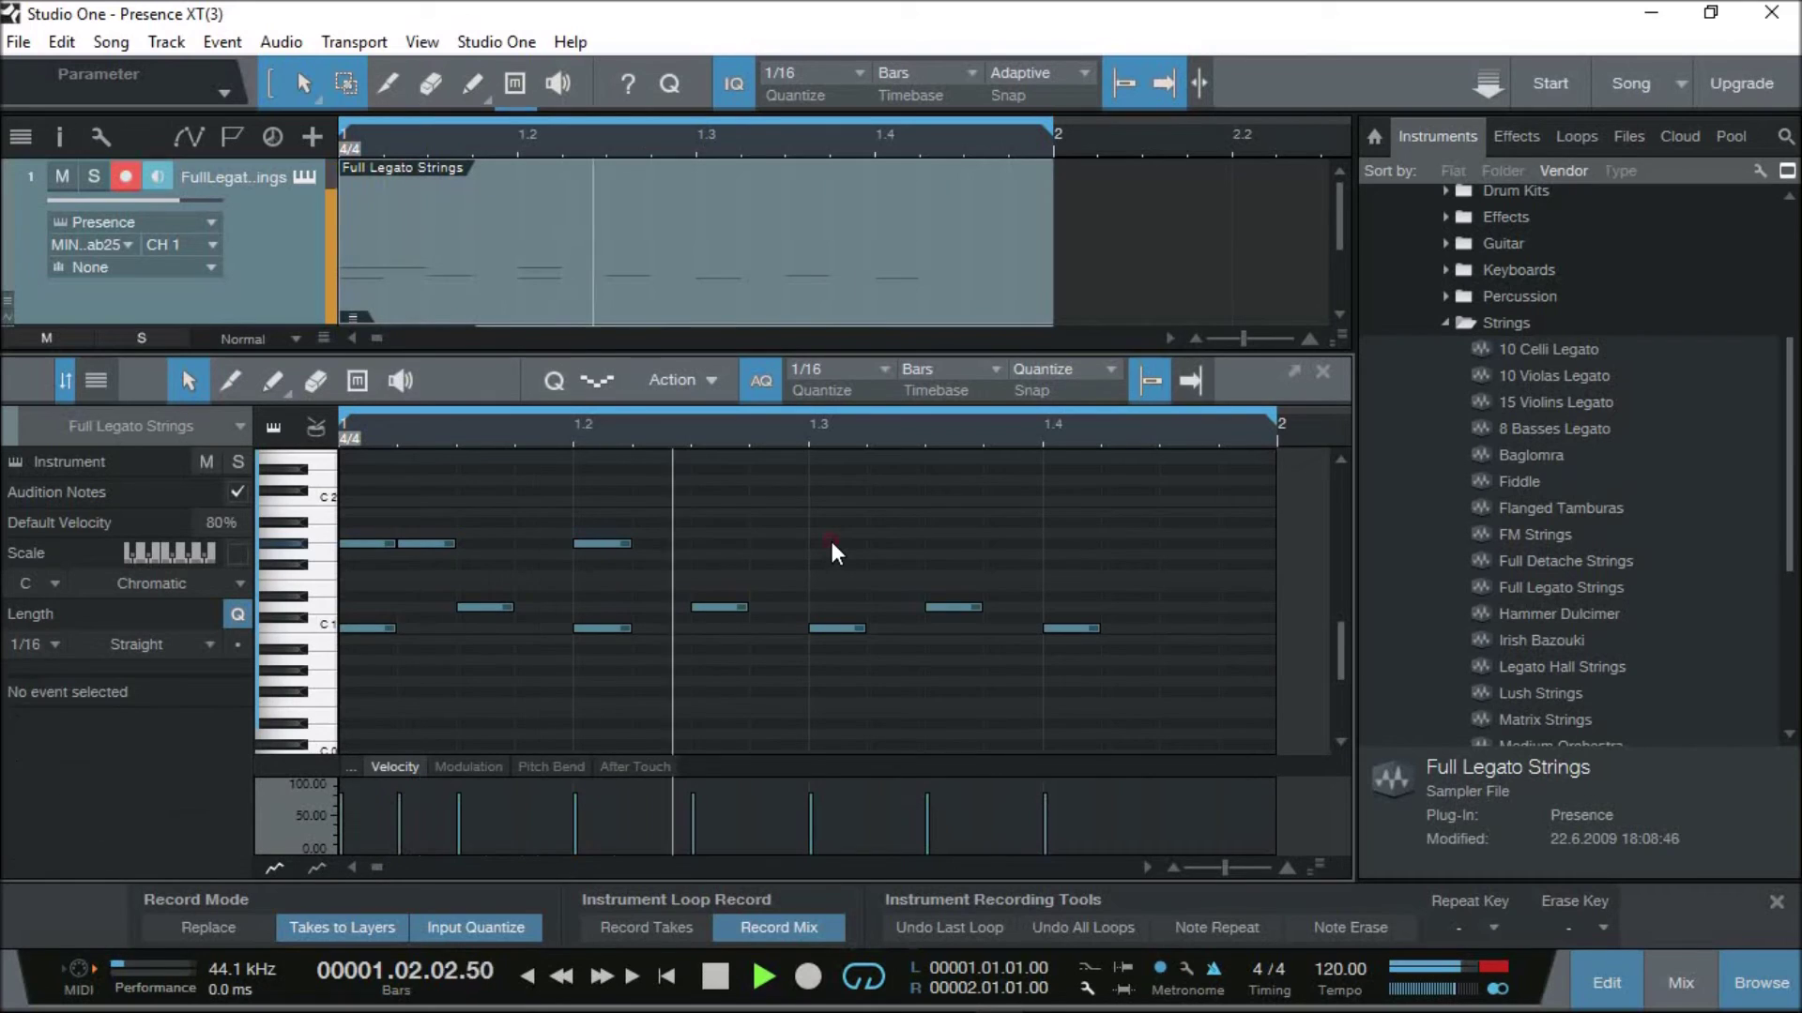
pyautogui.doubleClick(837, 542)
pyautogui.doubleClick(889, 544)
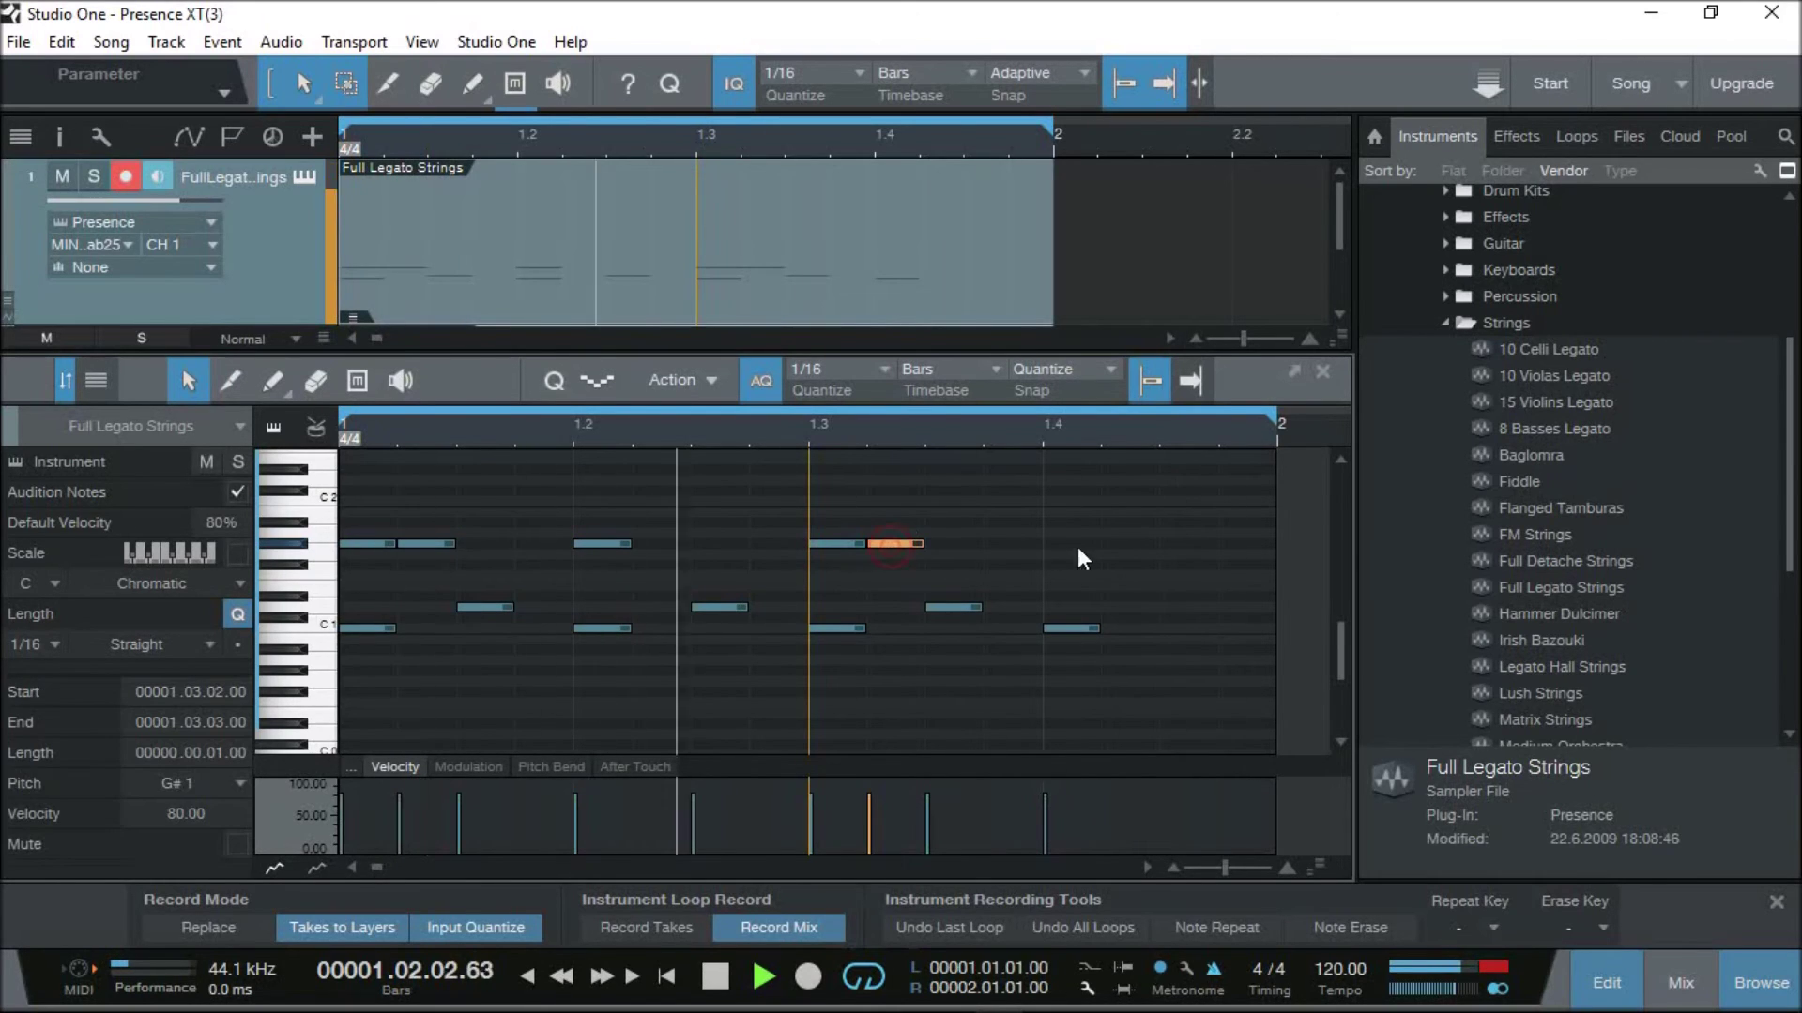
pyautogui.doubleClick(1186, 542)
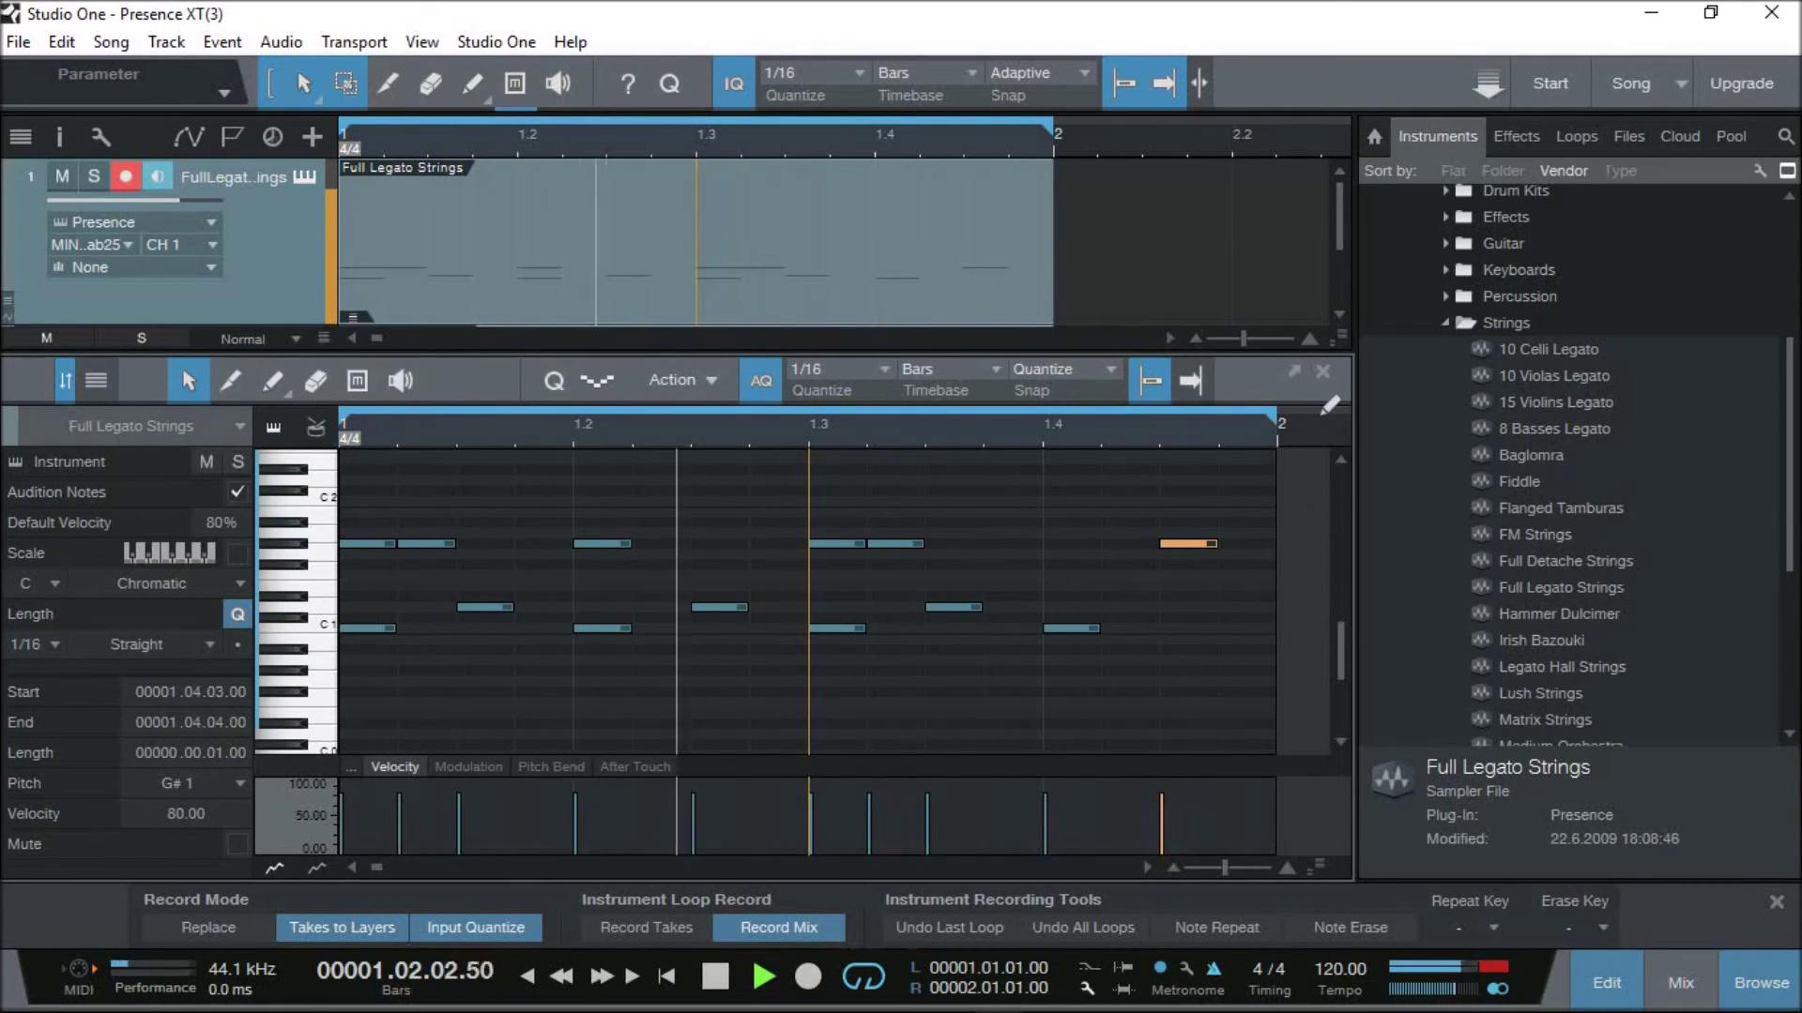
pyautogui.press('space')
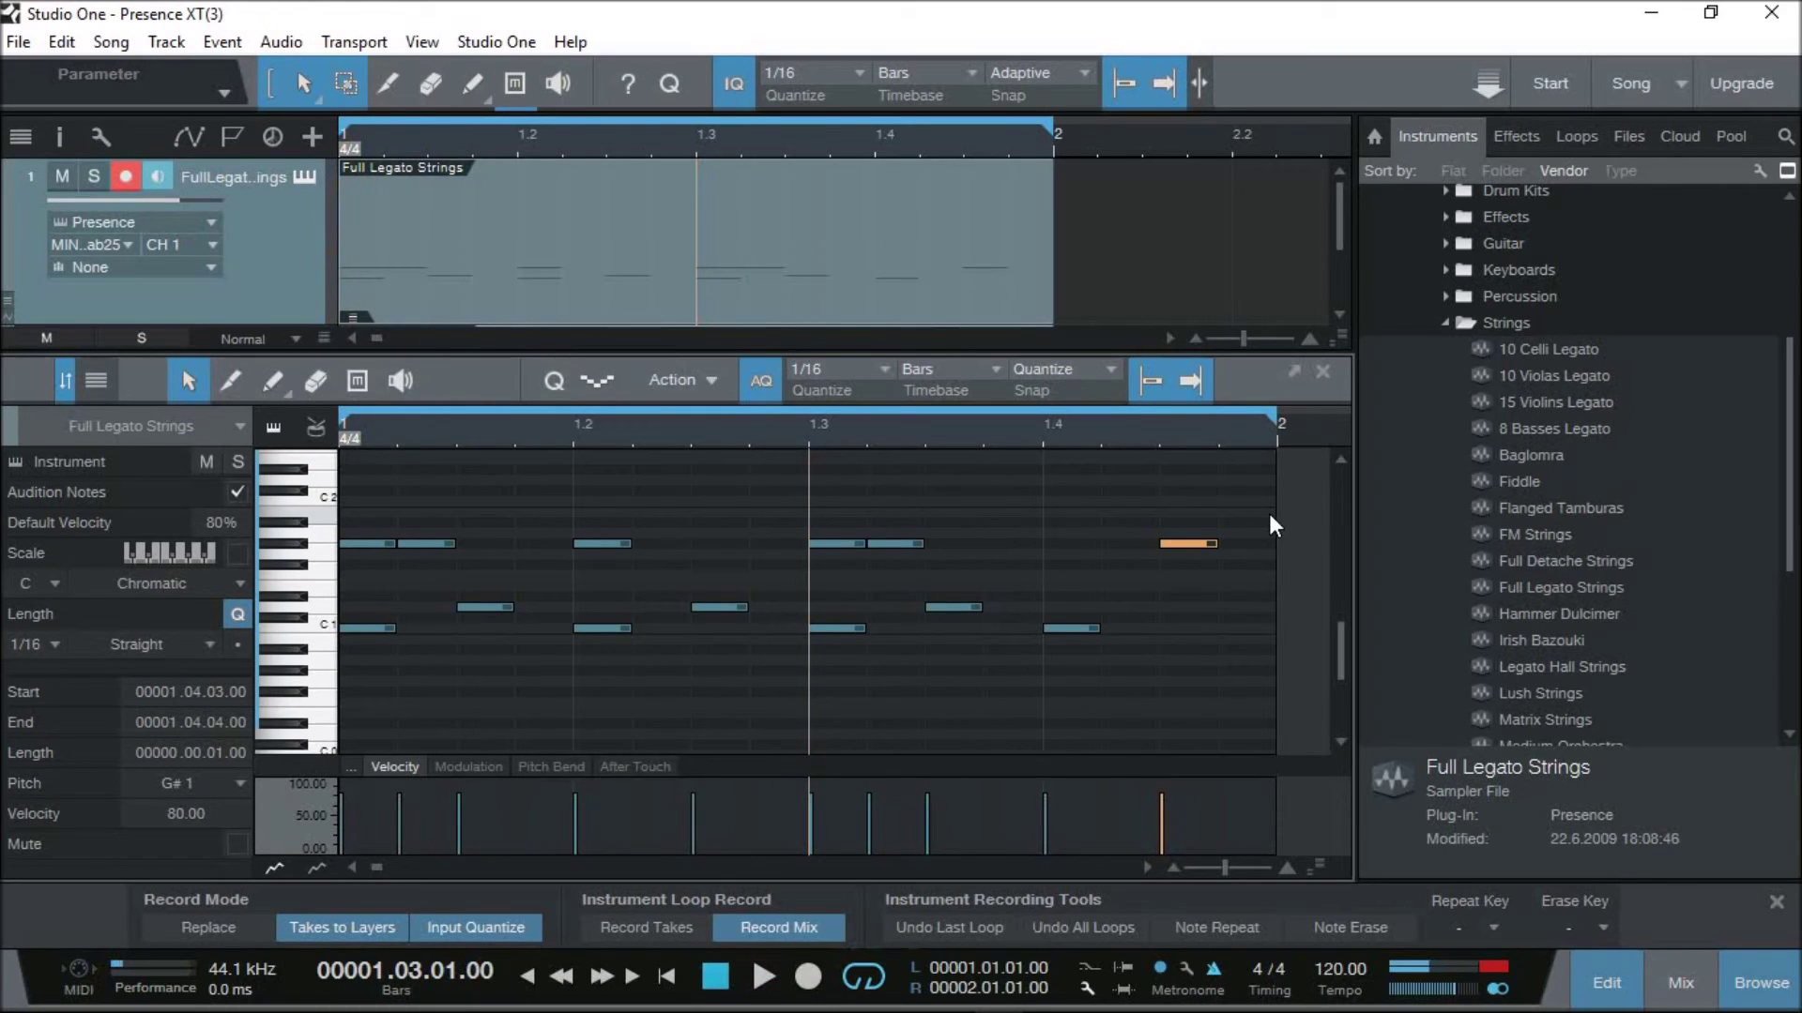
# Create a second Full Legato Strings track, Presence 2, below the first and test its sound
pyautogui.click(1321, 371)
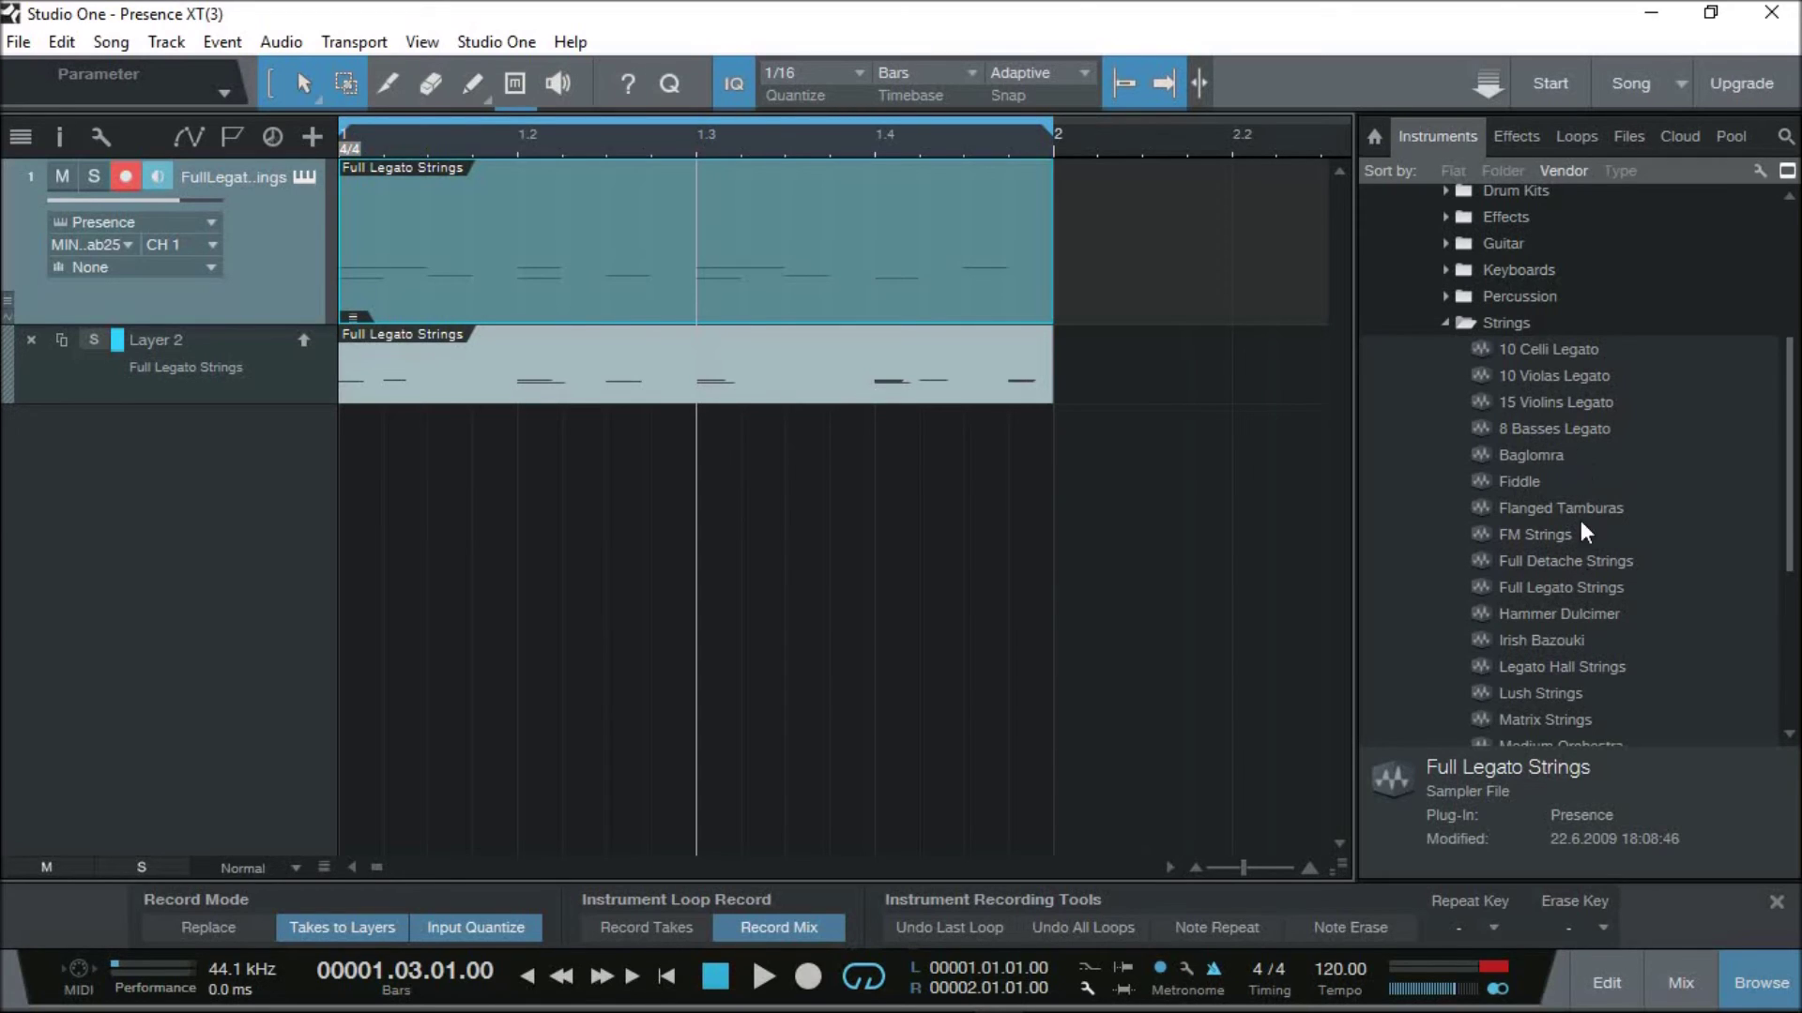
pyautogui.scroll(-2, 1573, 688)
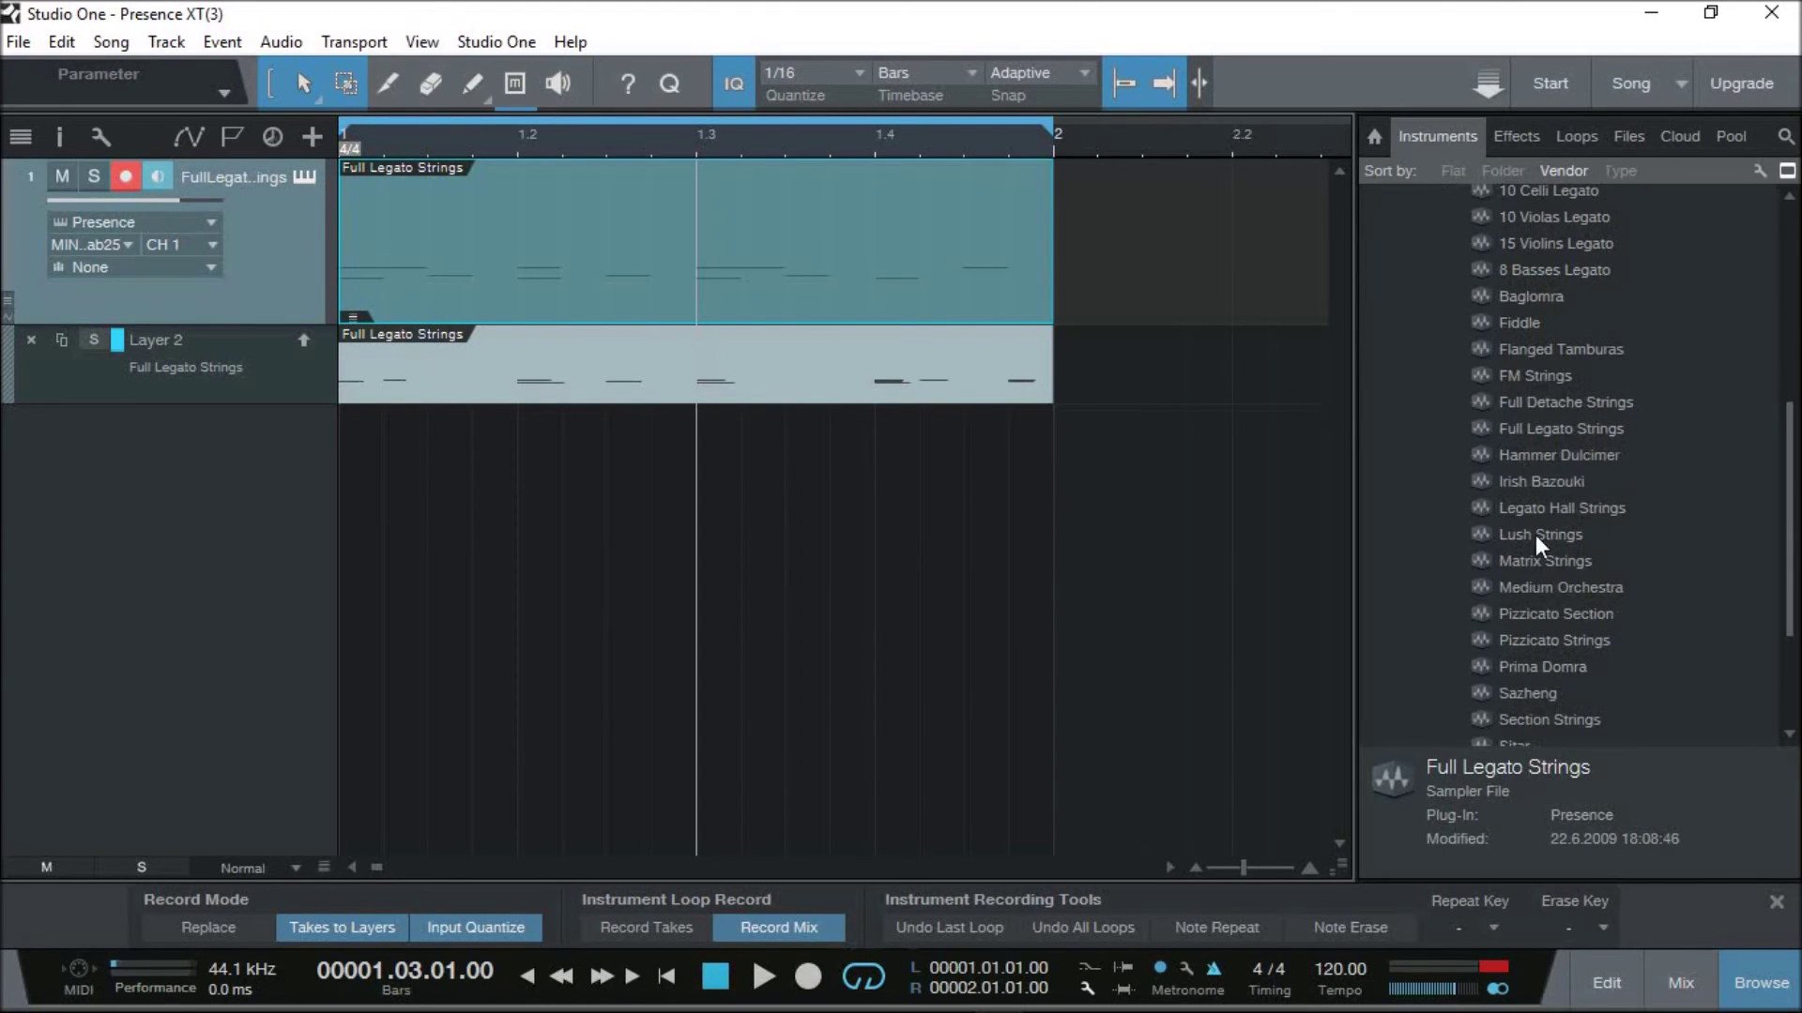
pyautogui.moveTo(1586, 432); pyautogui.dragTo(435, 526)
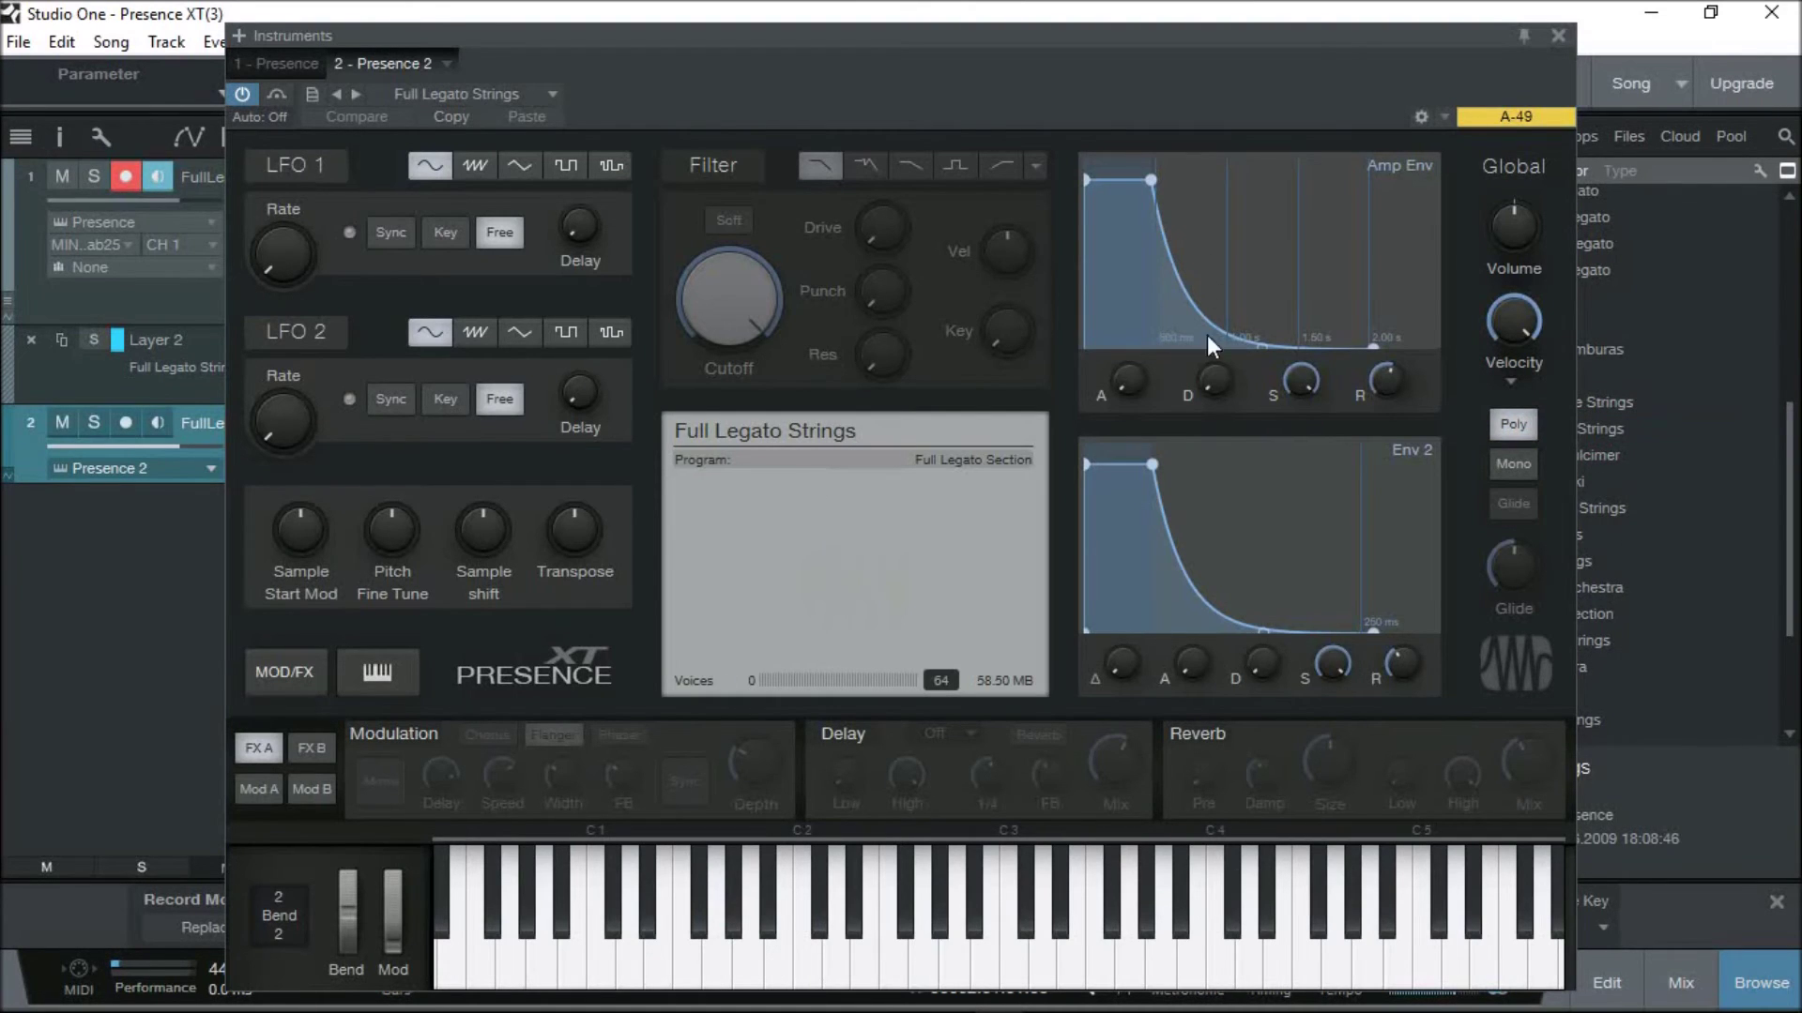
pyautogui.click(786, 974)
pyautogui.moveTo(786, 974); pyautogui.dragTo(1161, 942)
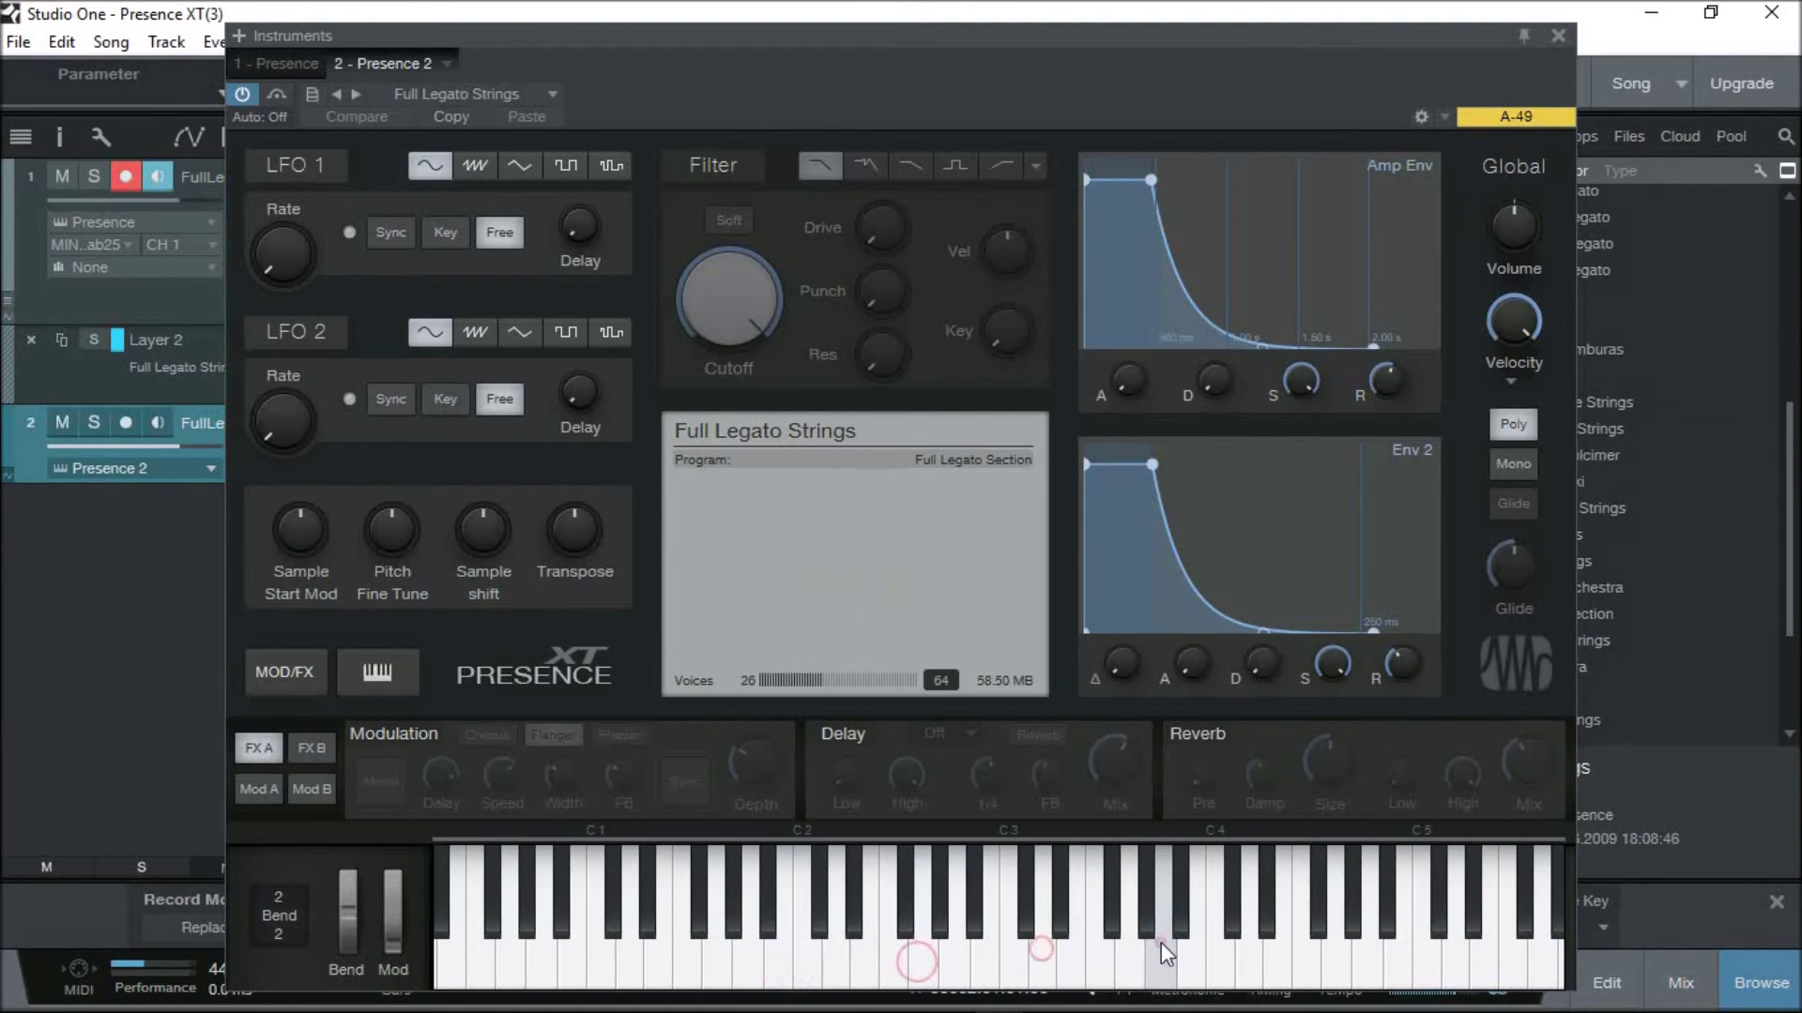
pyautogui.click(1557, 35)
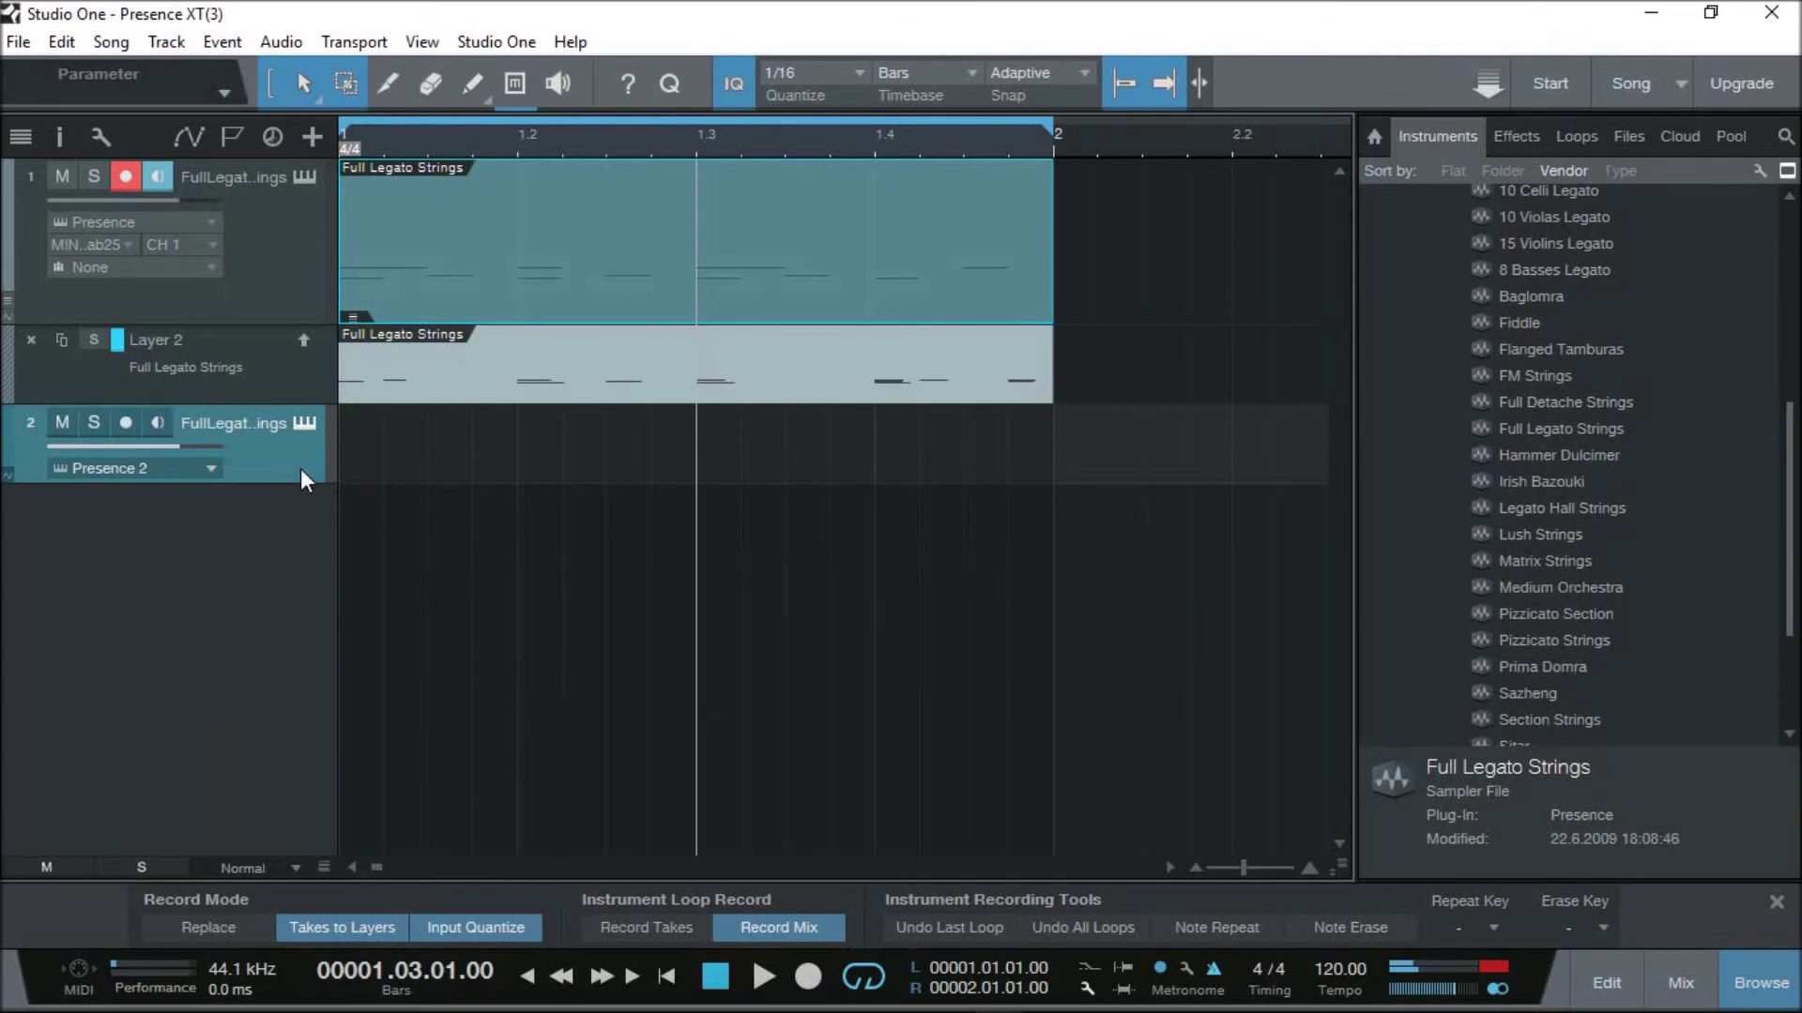
# Create a bar 1–2 part on track 2 with quarter notes A3, G3, F3 and E3
pyautogui.doubleClick(357, 460)
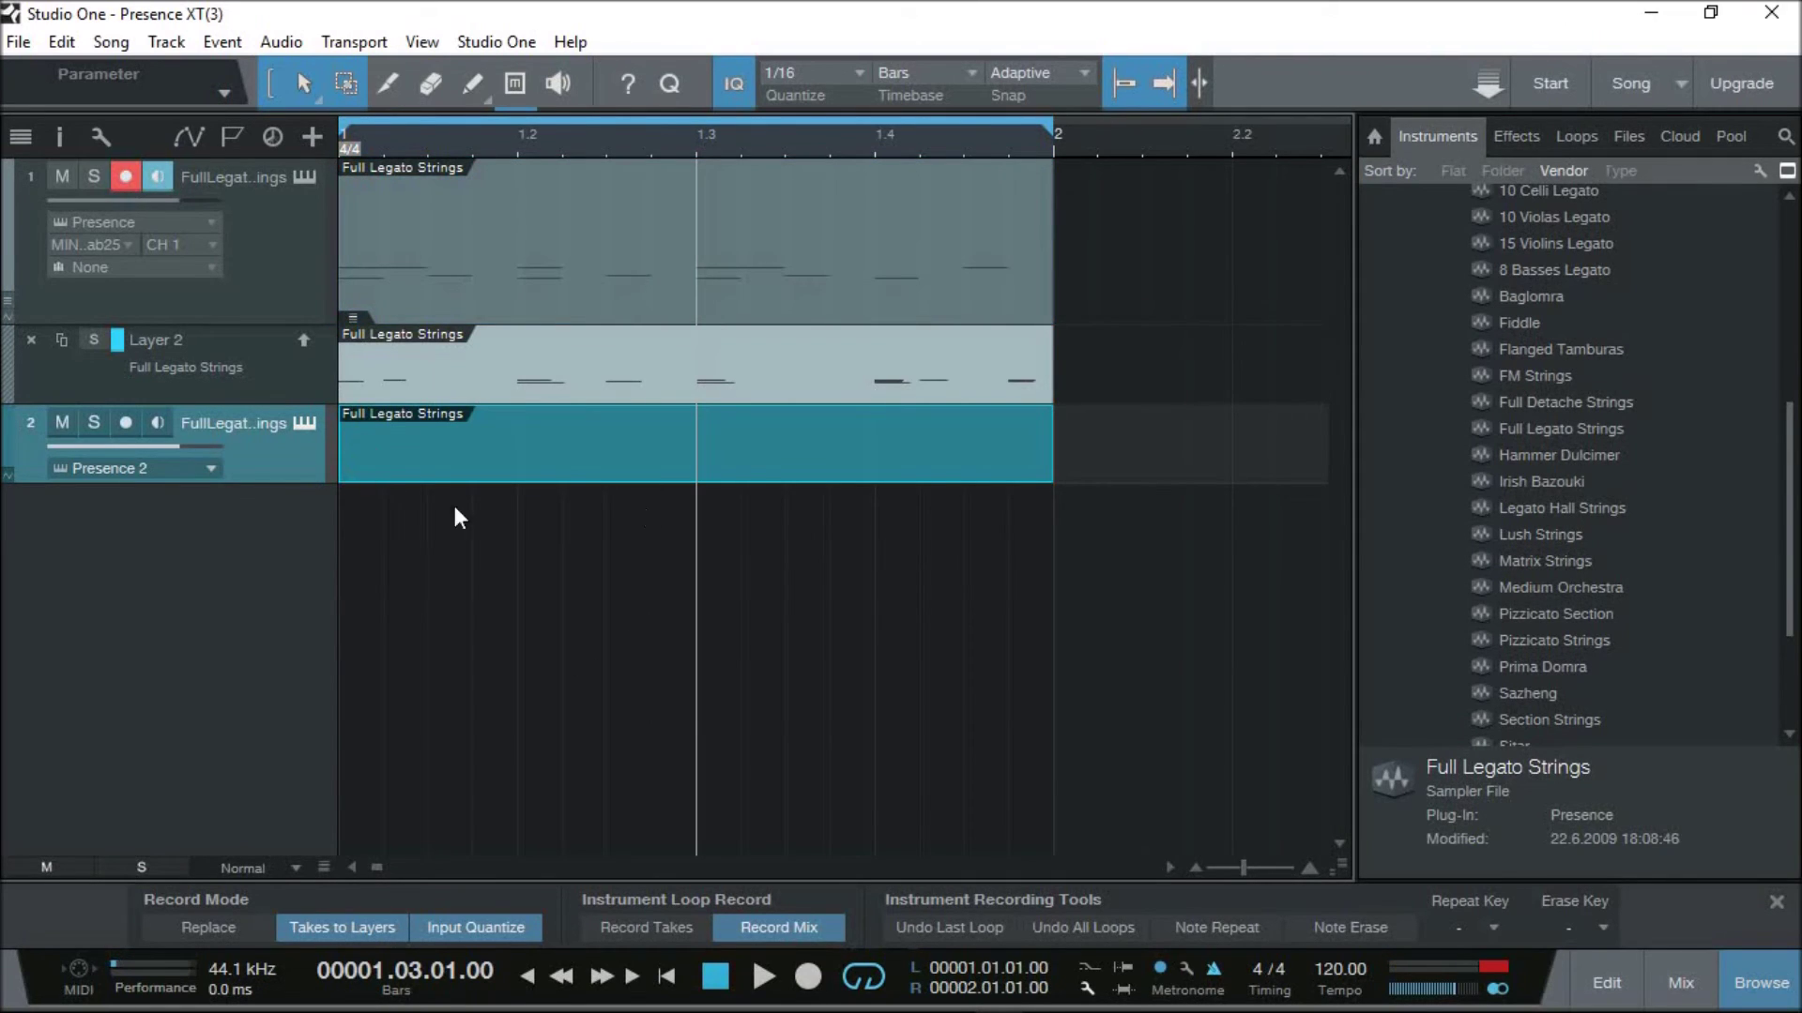
pyautogui.doubleClick(371, 469)
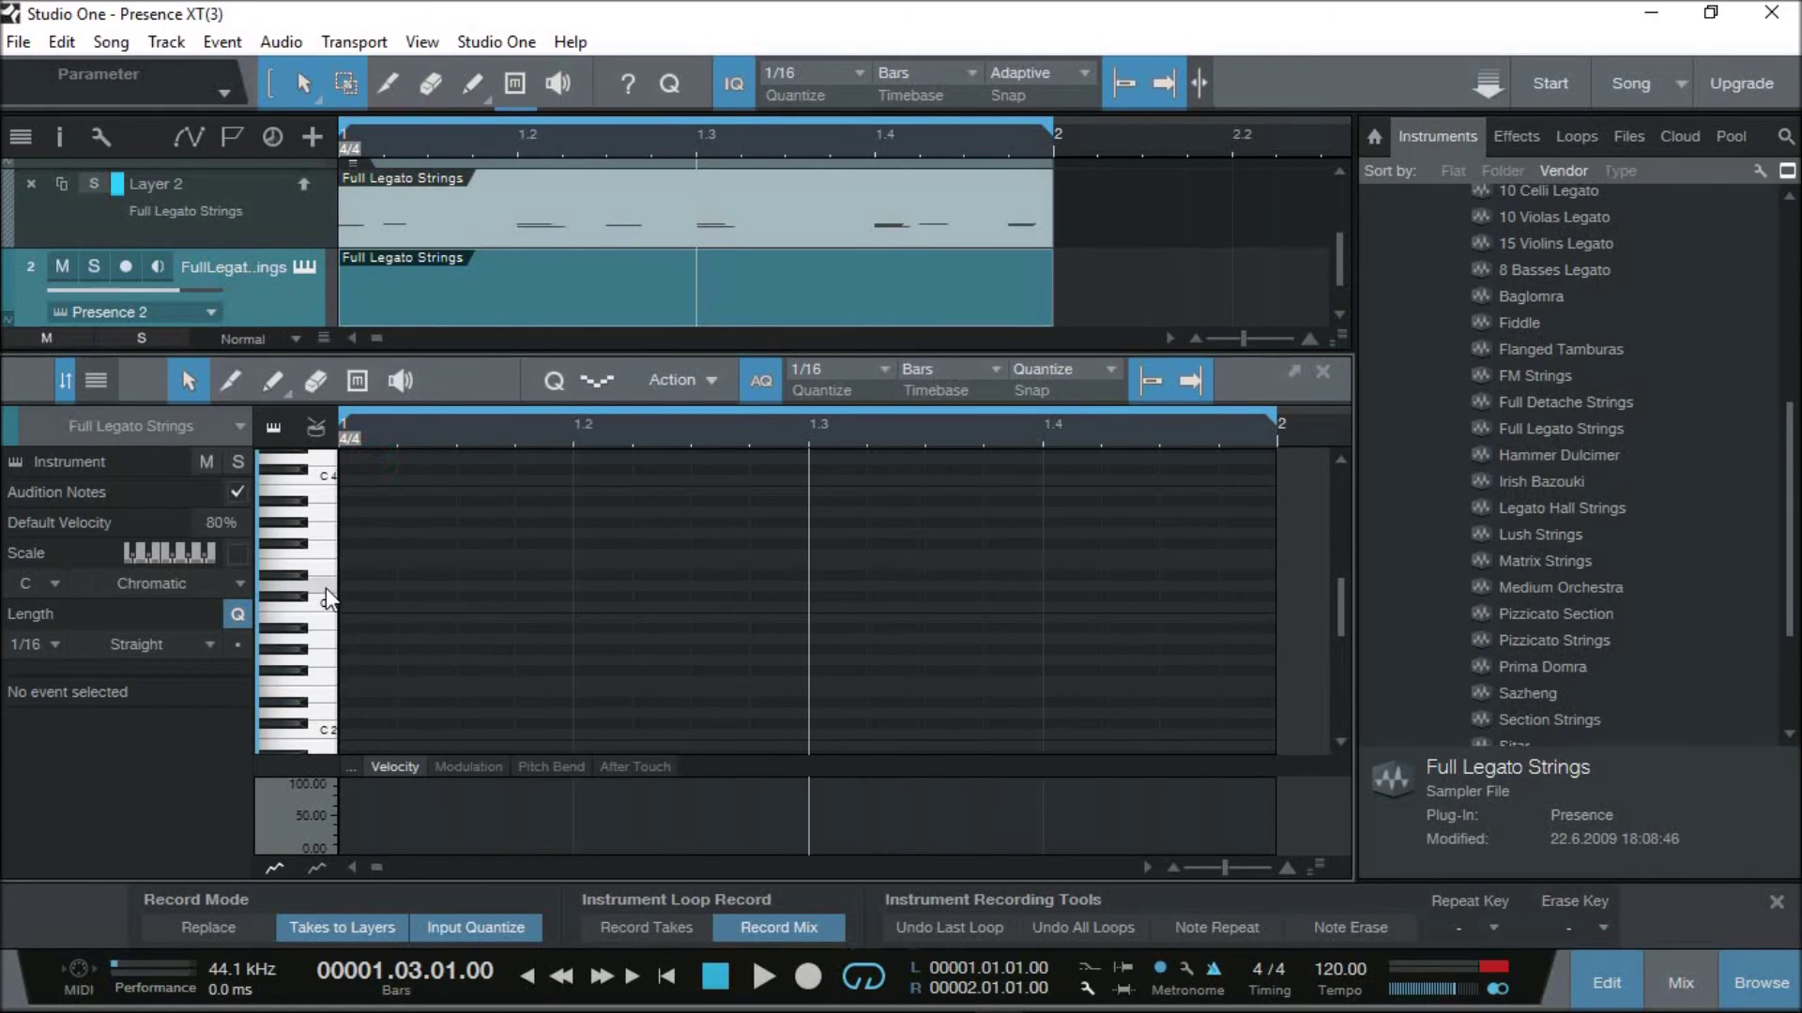
pyautogui.click(325, 492)
pyautogui.click(325, 516)
pyautogui.moveTo(357, 509); pyautogui.dragTo(567, 516)
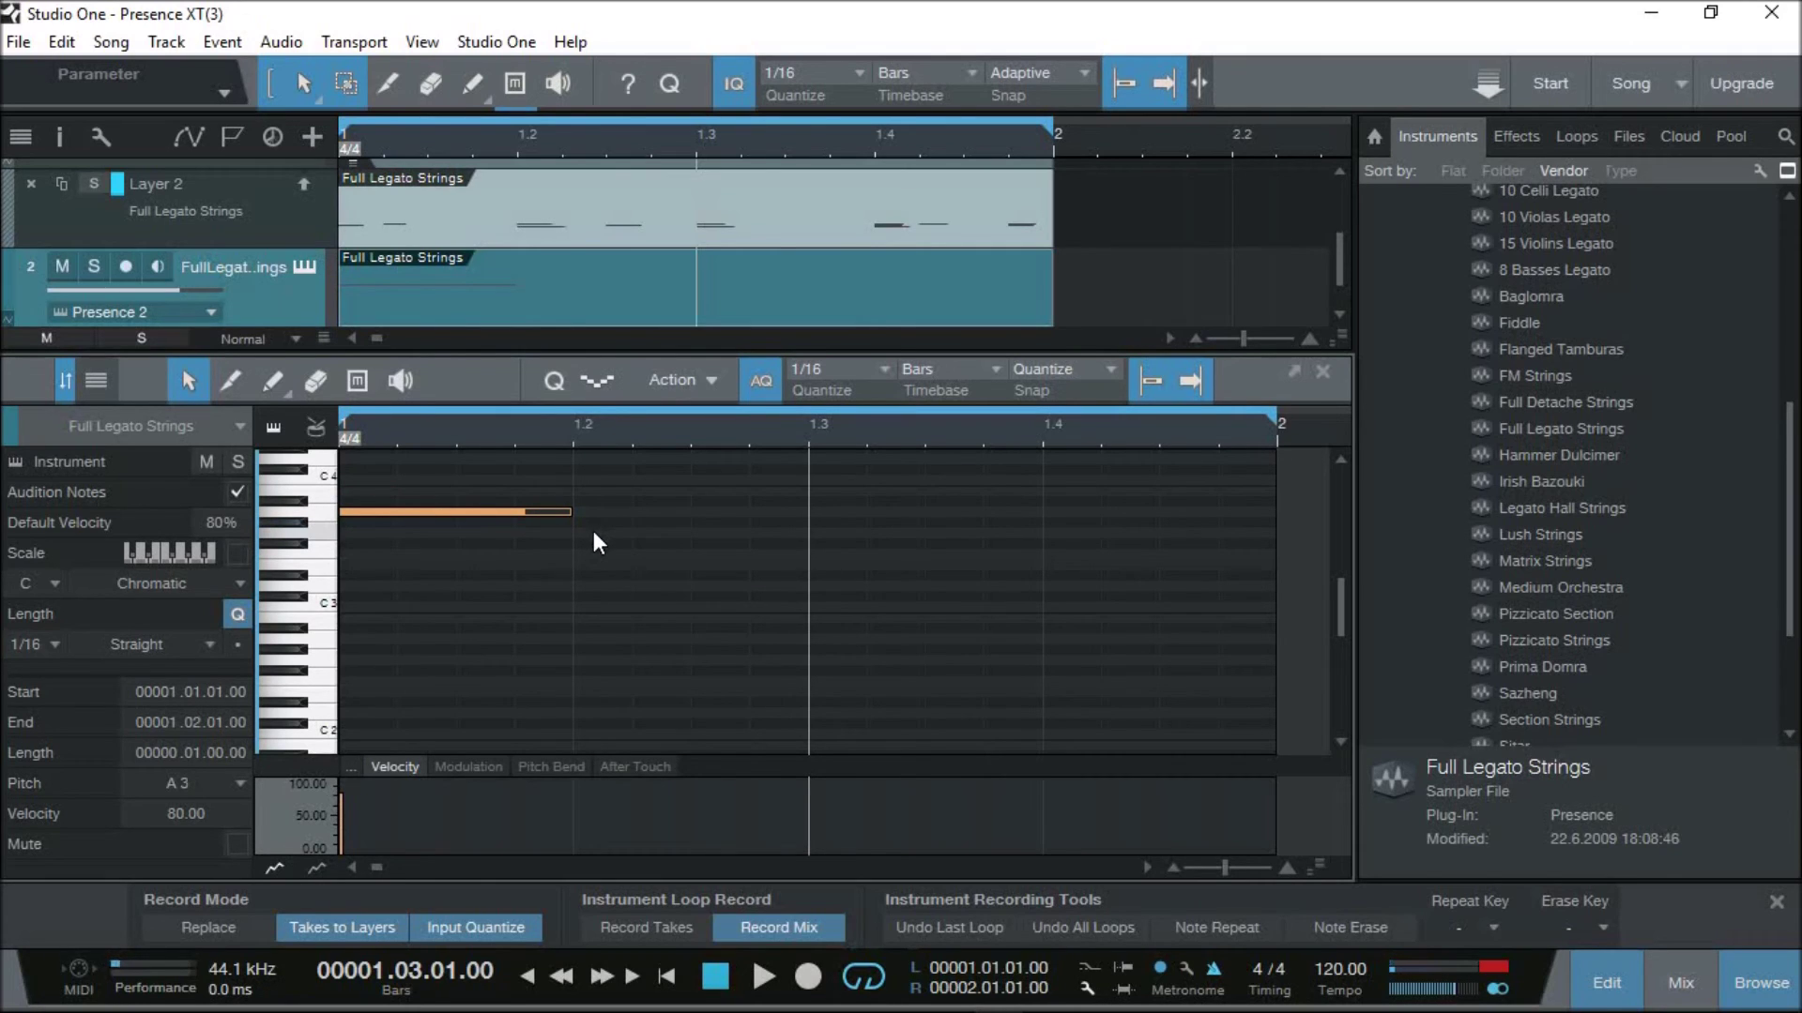
pyautogui.click(593, 533)
pyautogui.moveTo(625, 547); pyautogui.dragTo(1274, 567)
pyautogui.click(836, 558)
pyautogui.click(1072, 565)
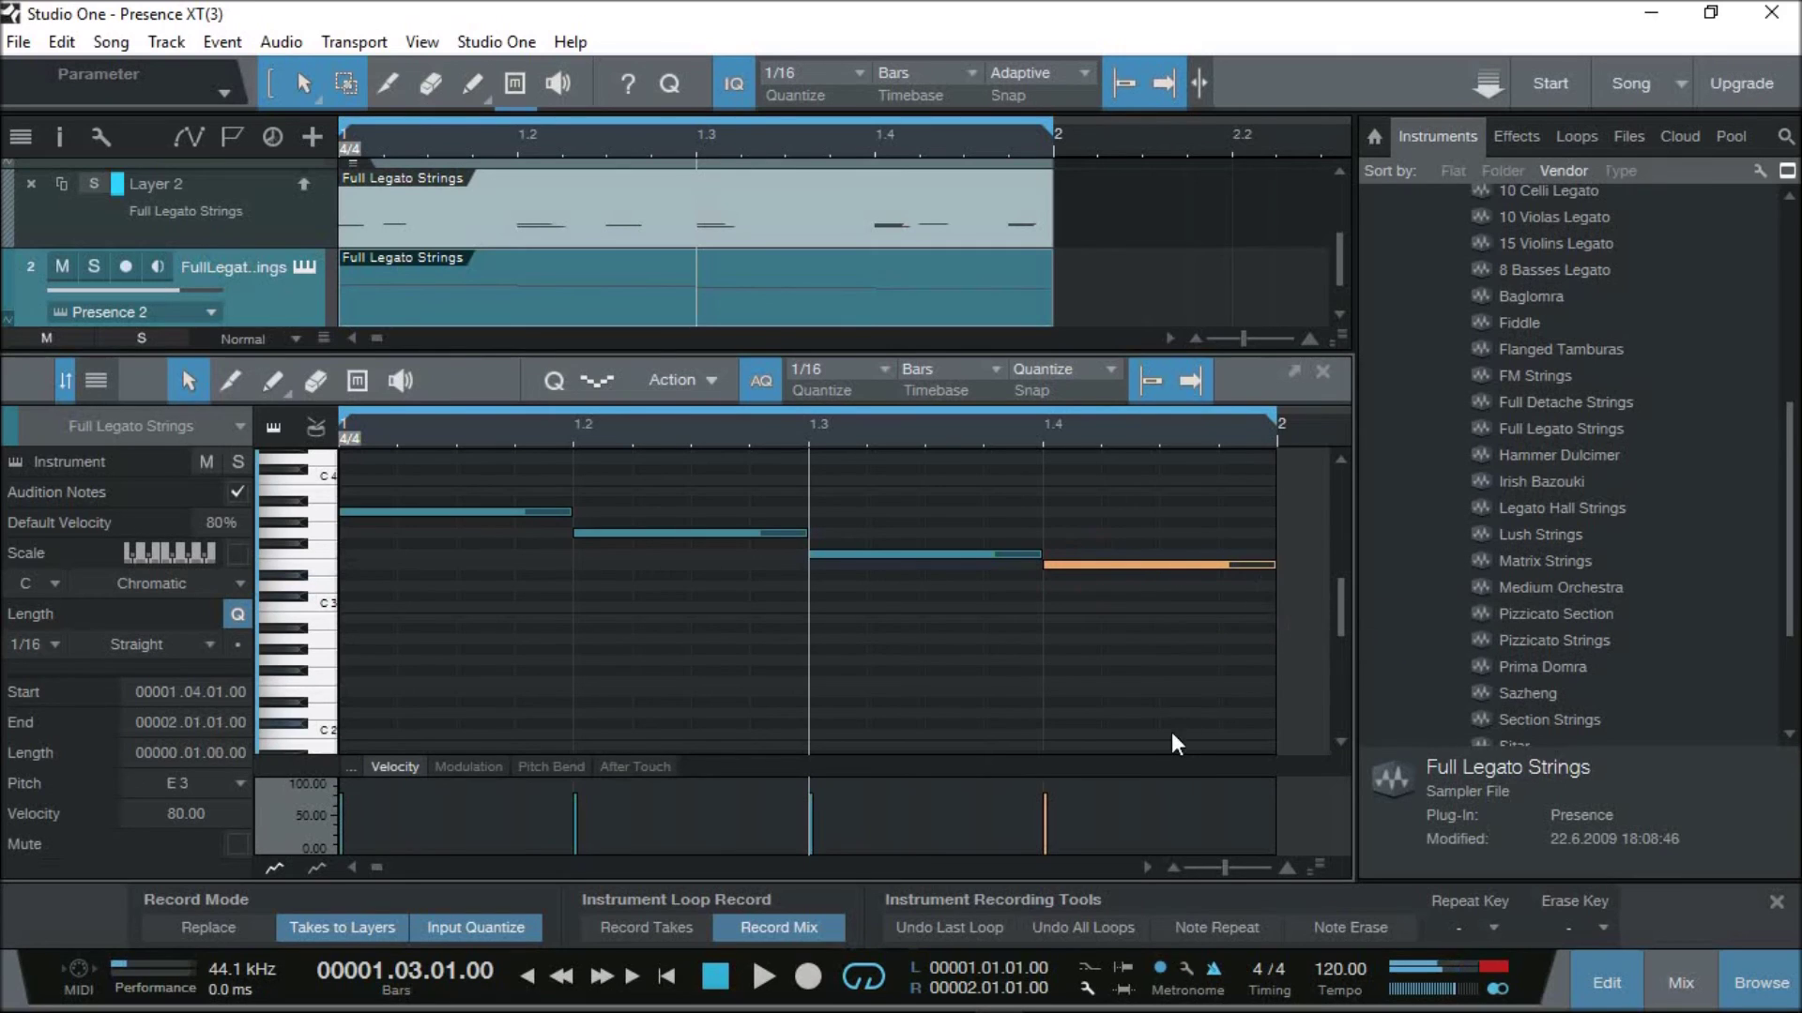
pyautogui.click(1320, 374)
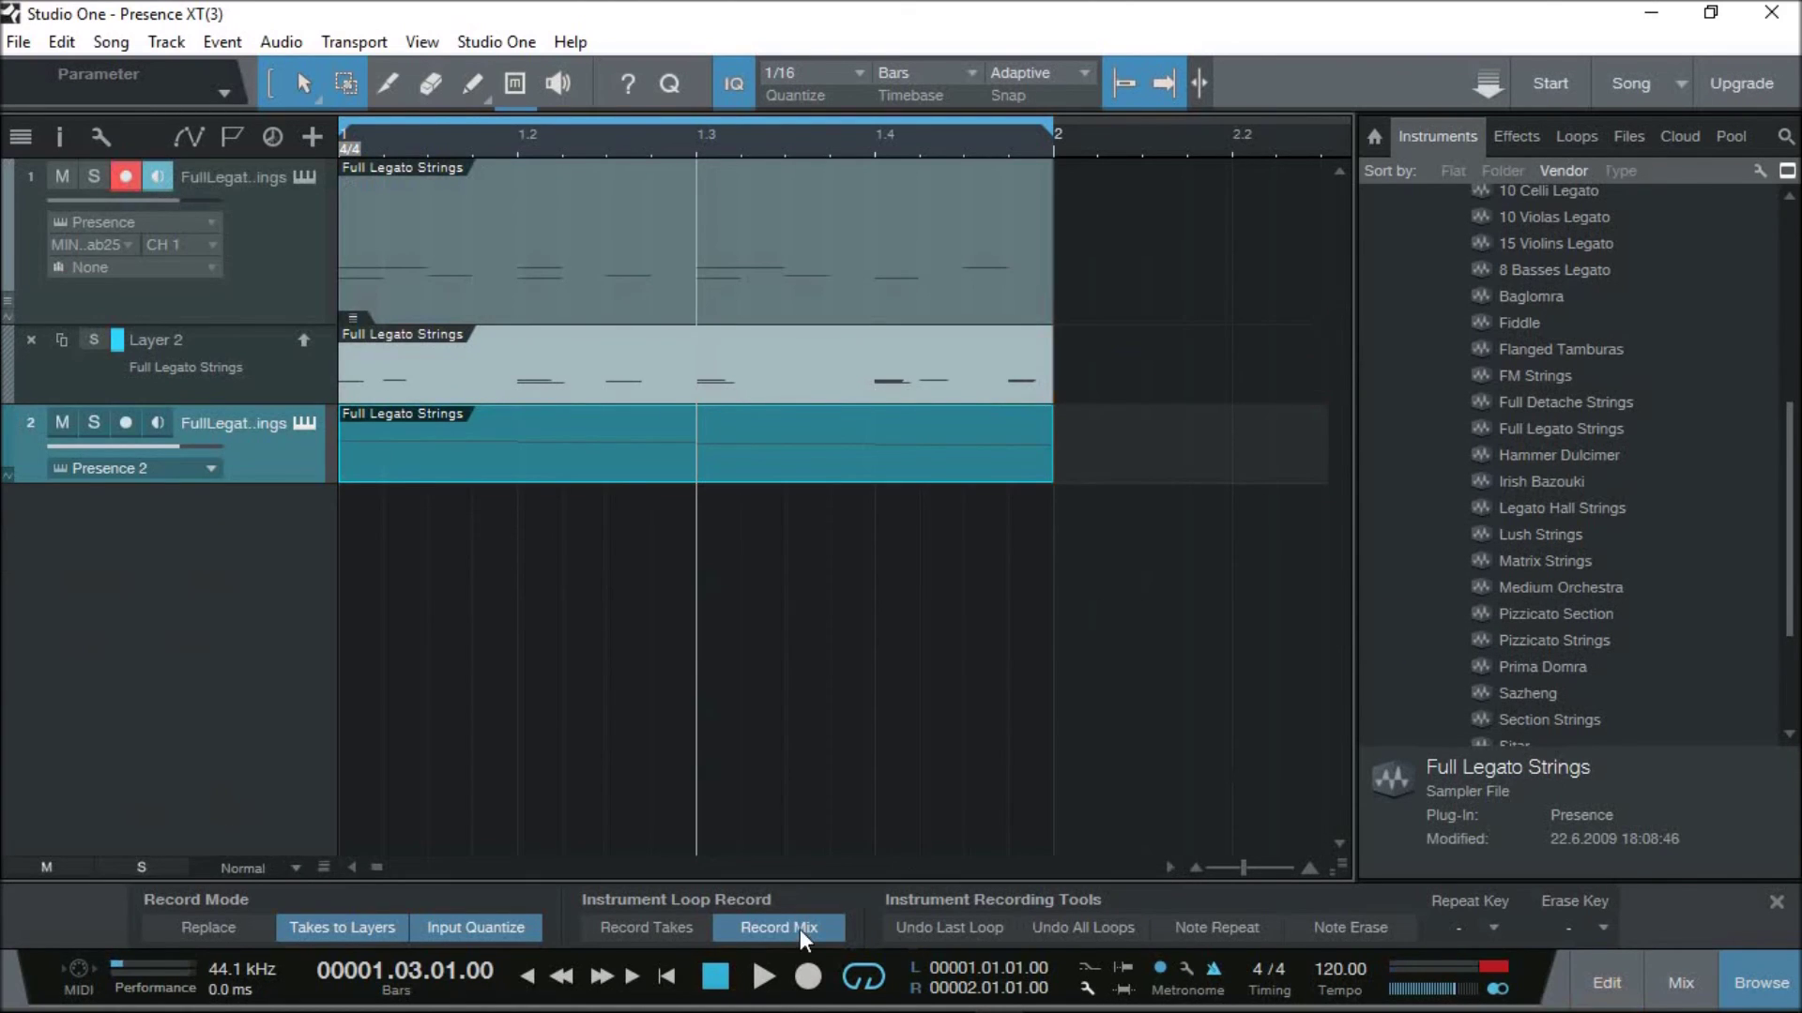
# Turn off track 1's record arm and monitoring, and lower the Presence 2 fader to -6.5 dB
pyautogui.click(764, 976)
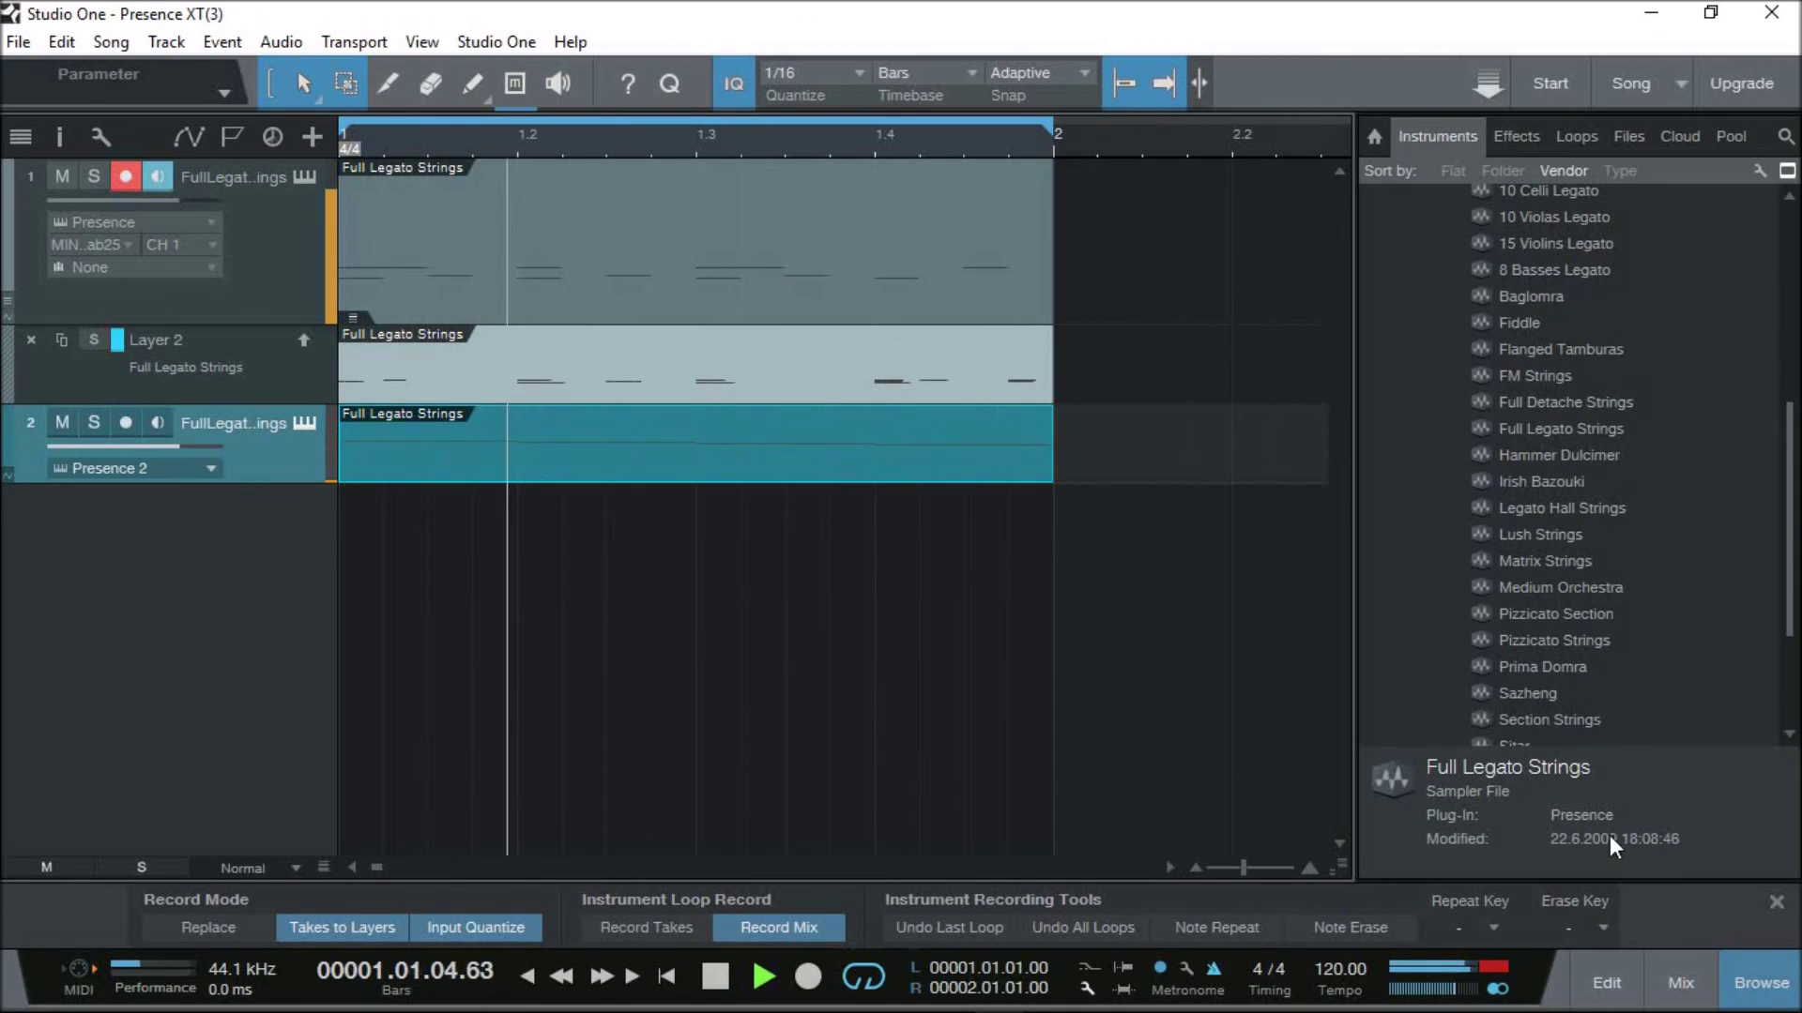
pyautogui.click(1674, 981)
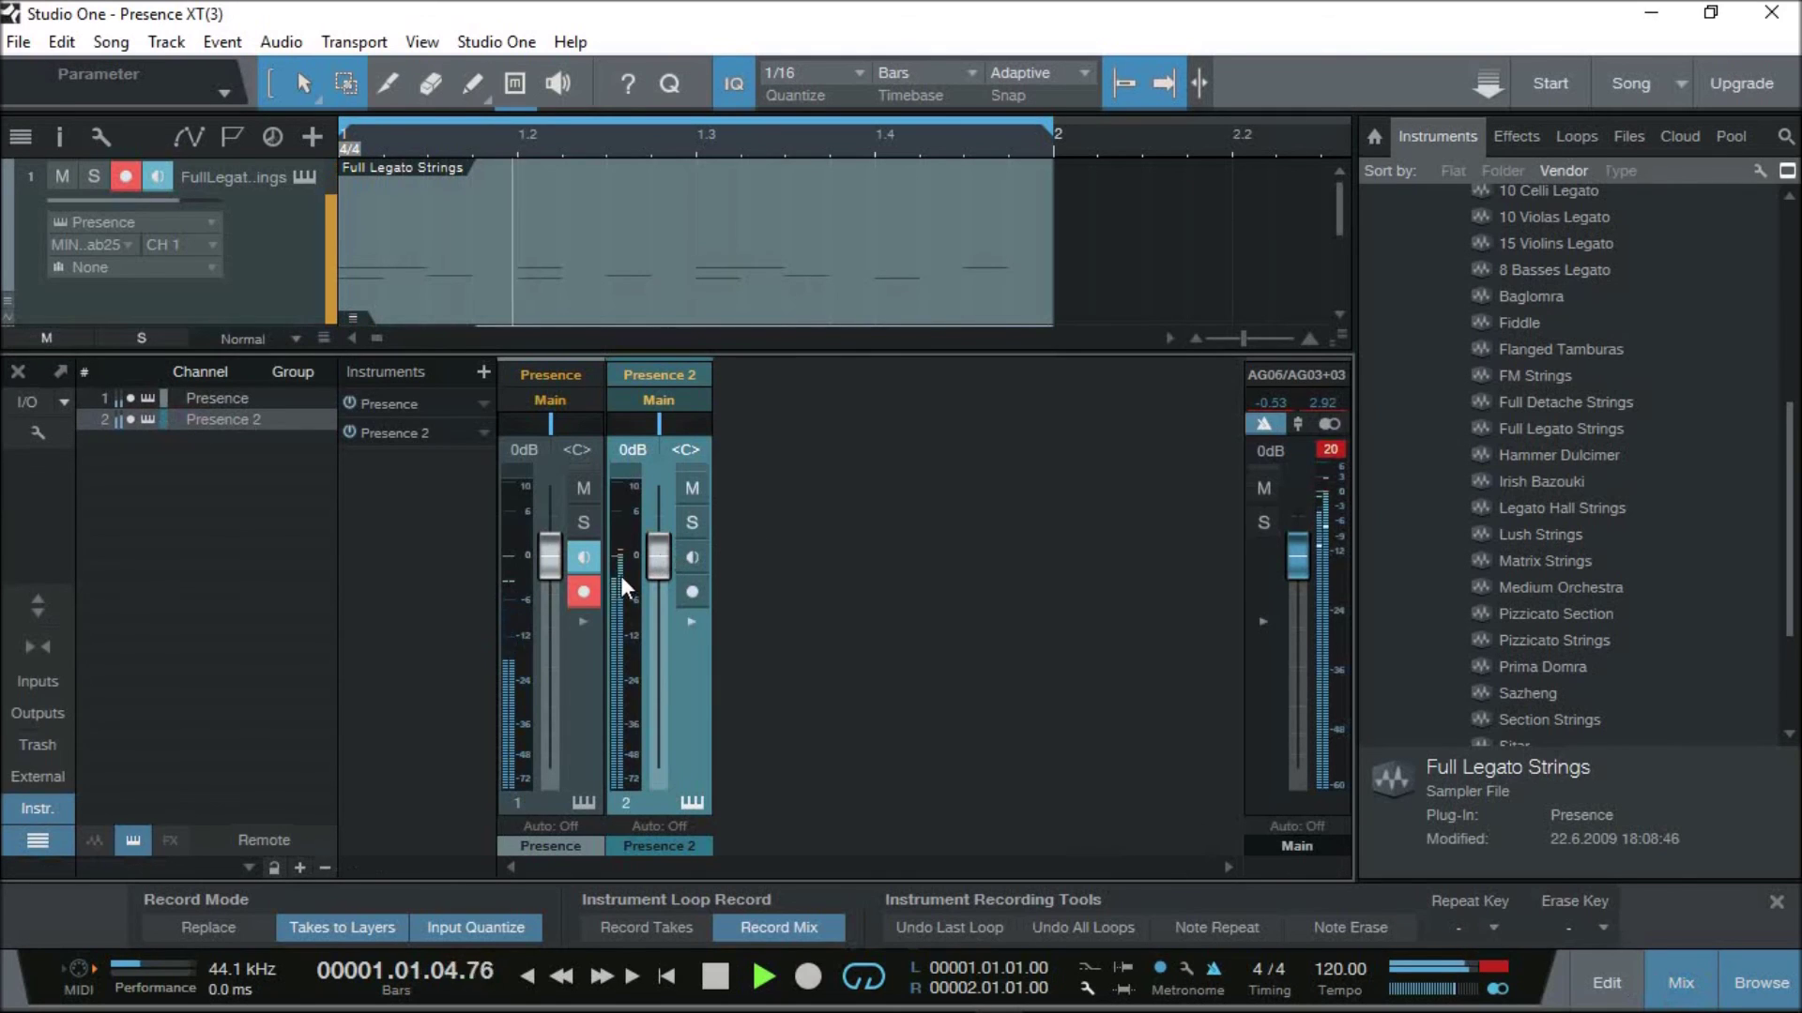
pyautogui.click(583, 592)
pyautogui.click(583, 557)
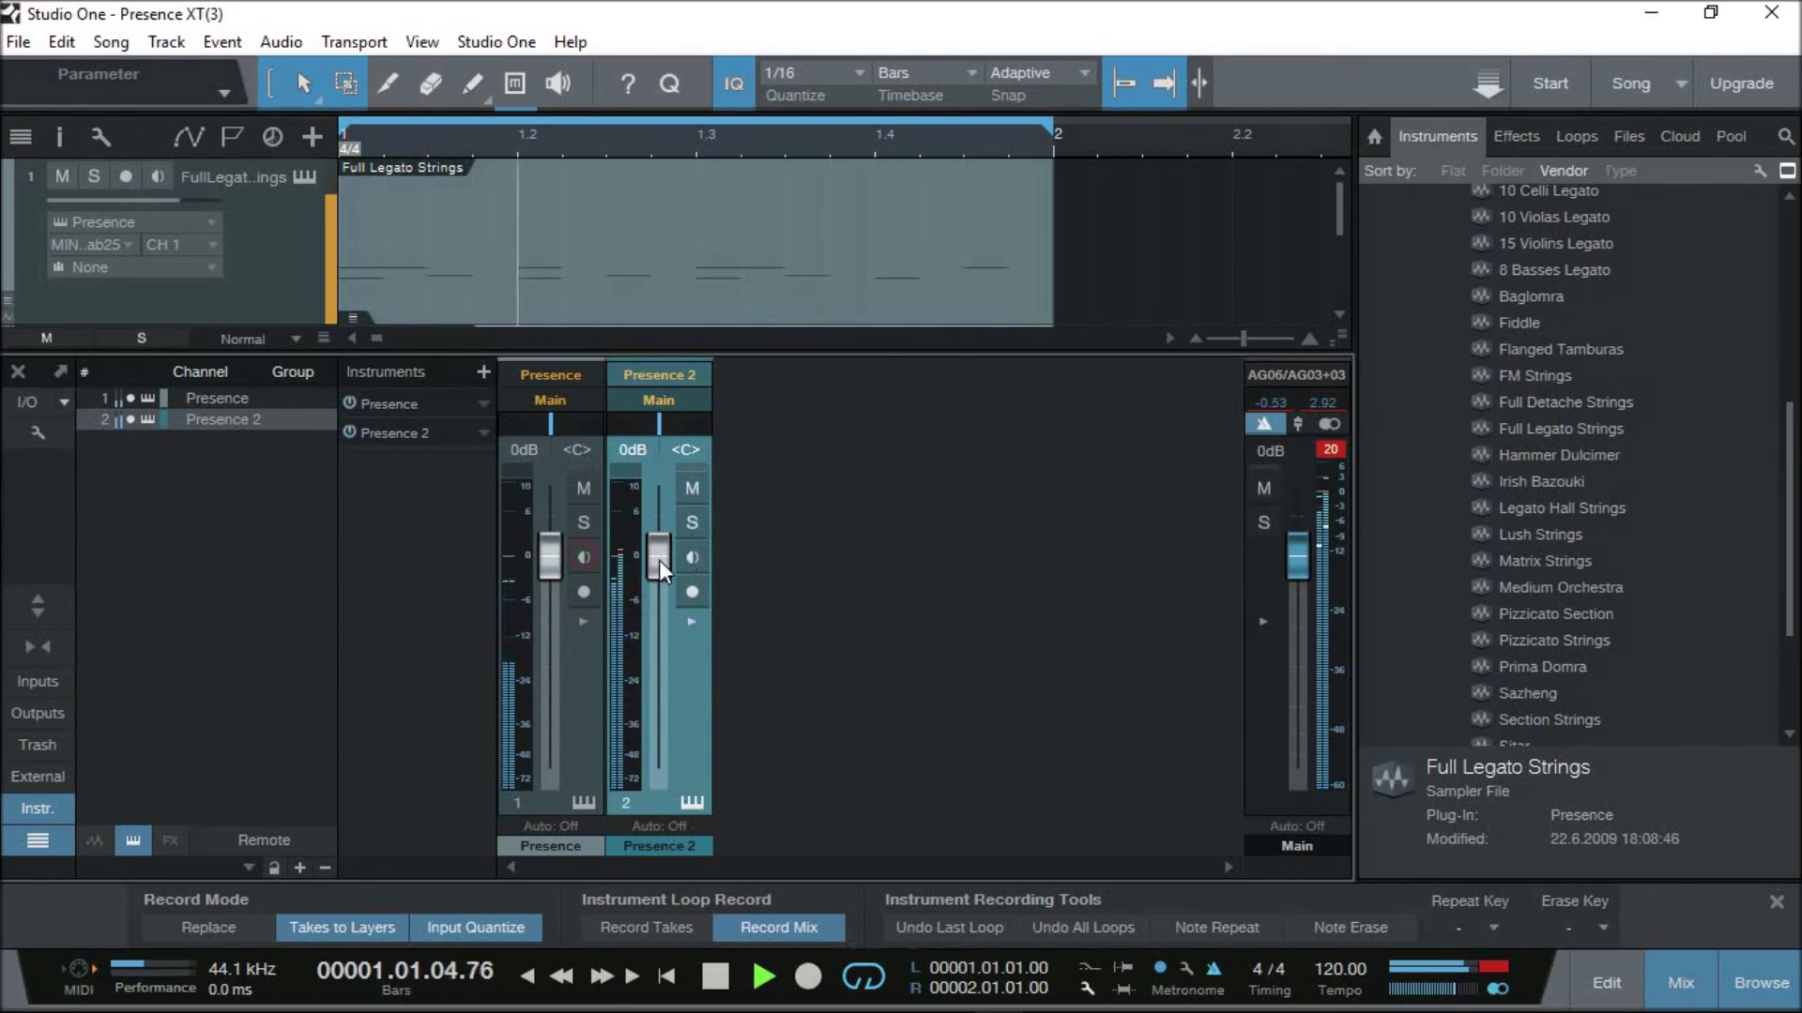
pyautogui.moveTo(659, 560); pyautogui.dragTo(662, 600)
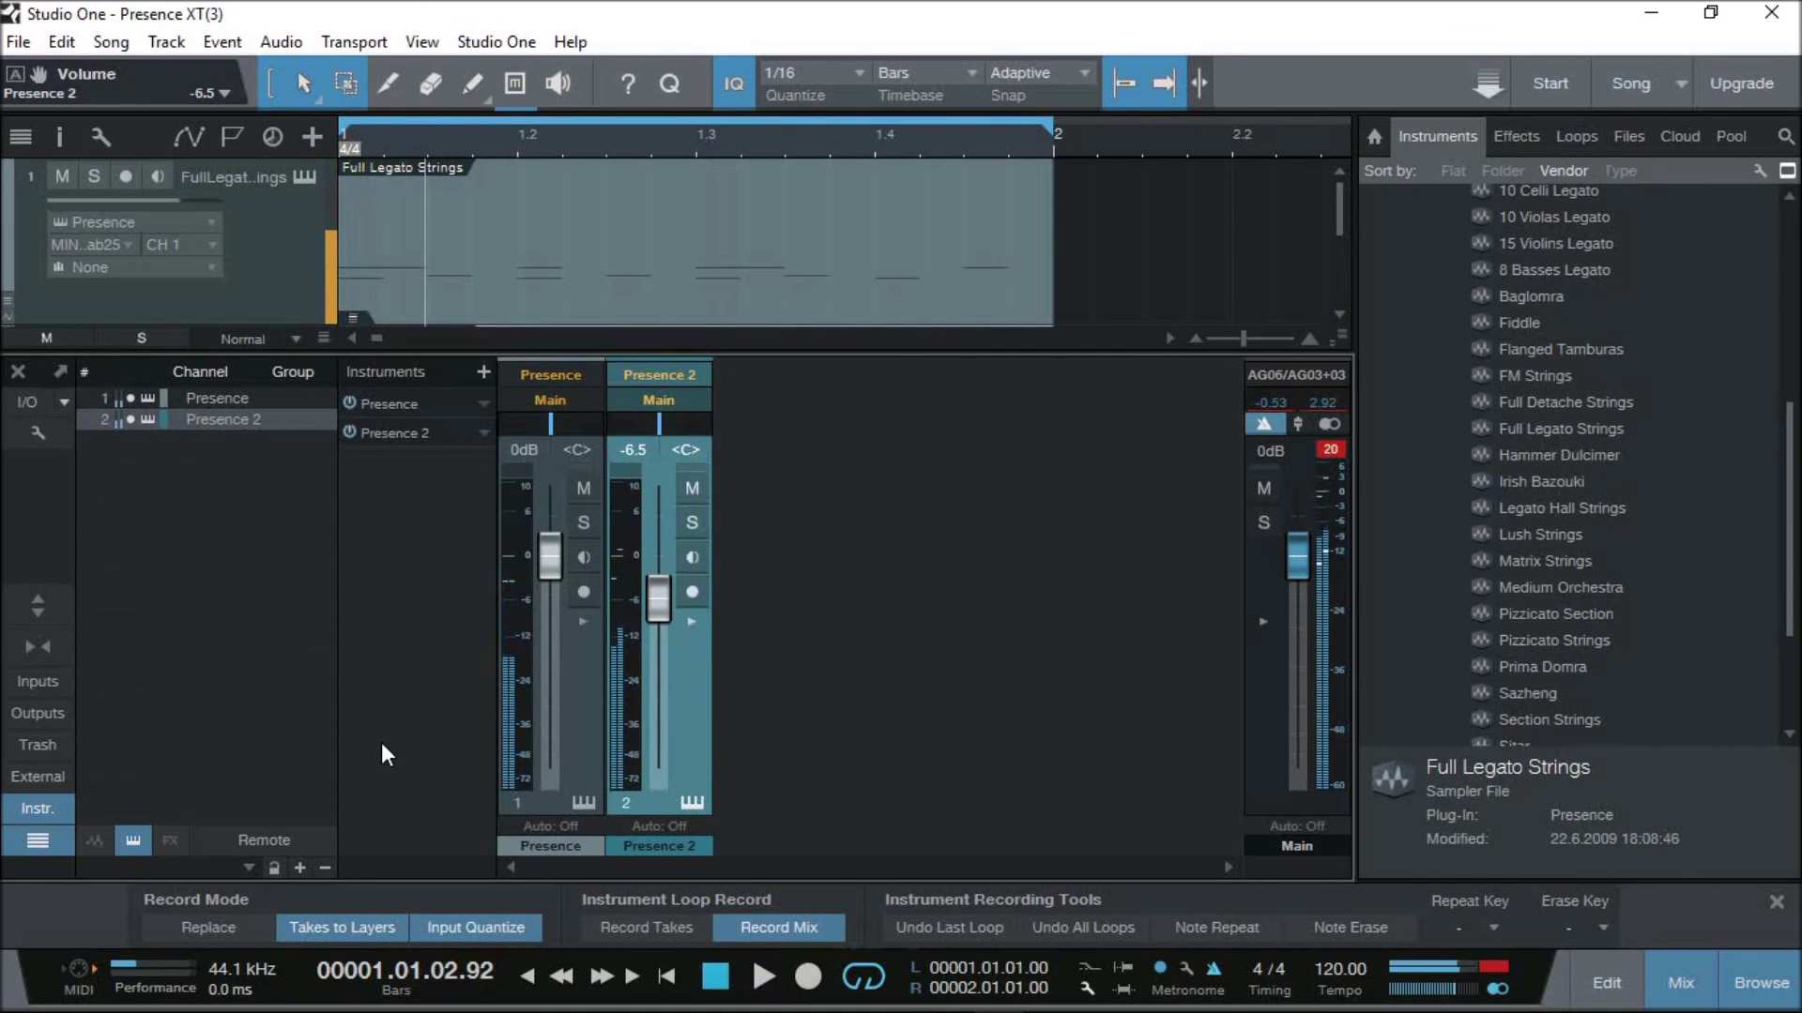
pyautogui.press('space')
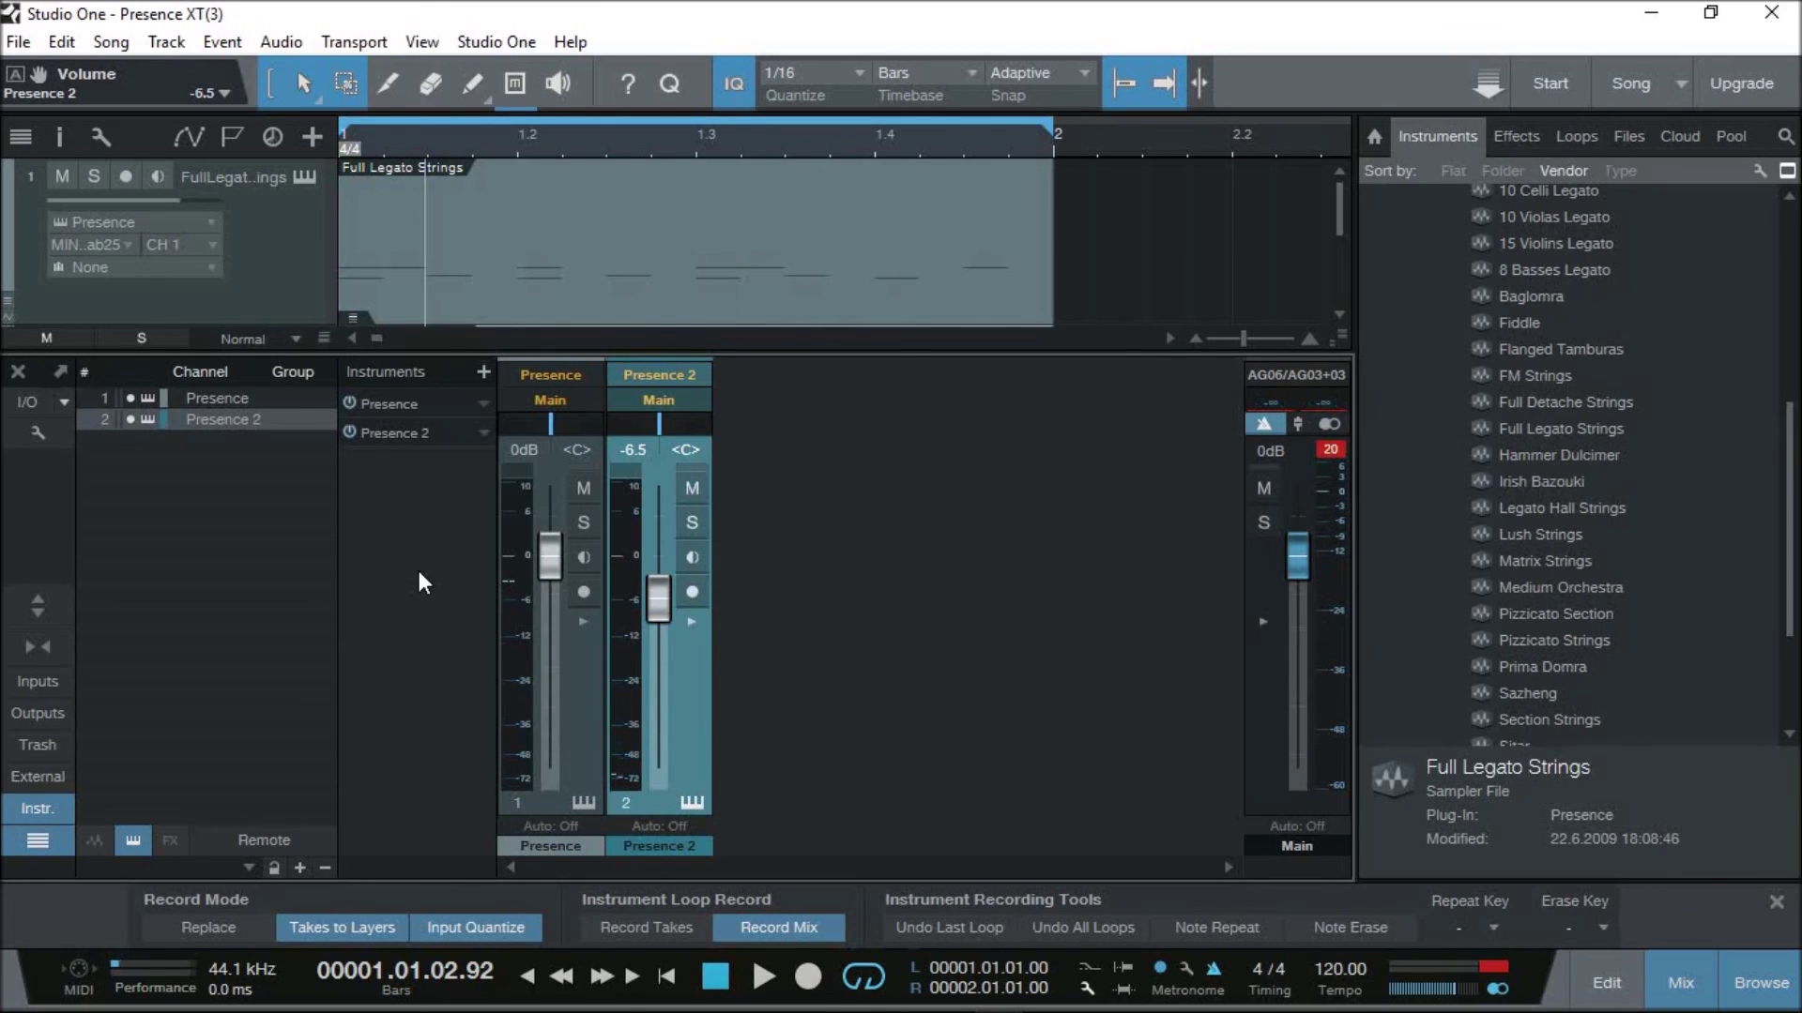
# Reset the red clip indicator on the Main output channel strip
pyautogui.click(35, 813)
pyautogui.click(1308, 446)
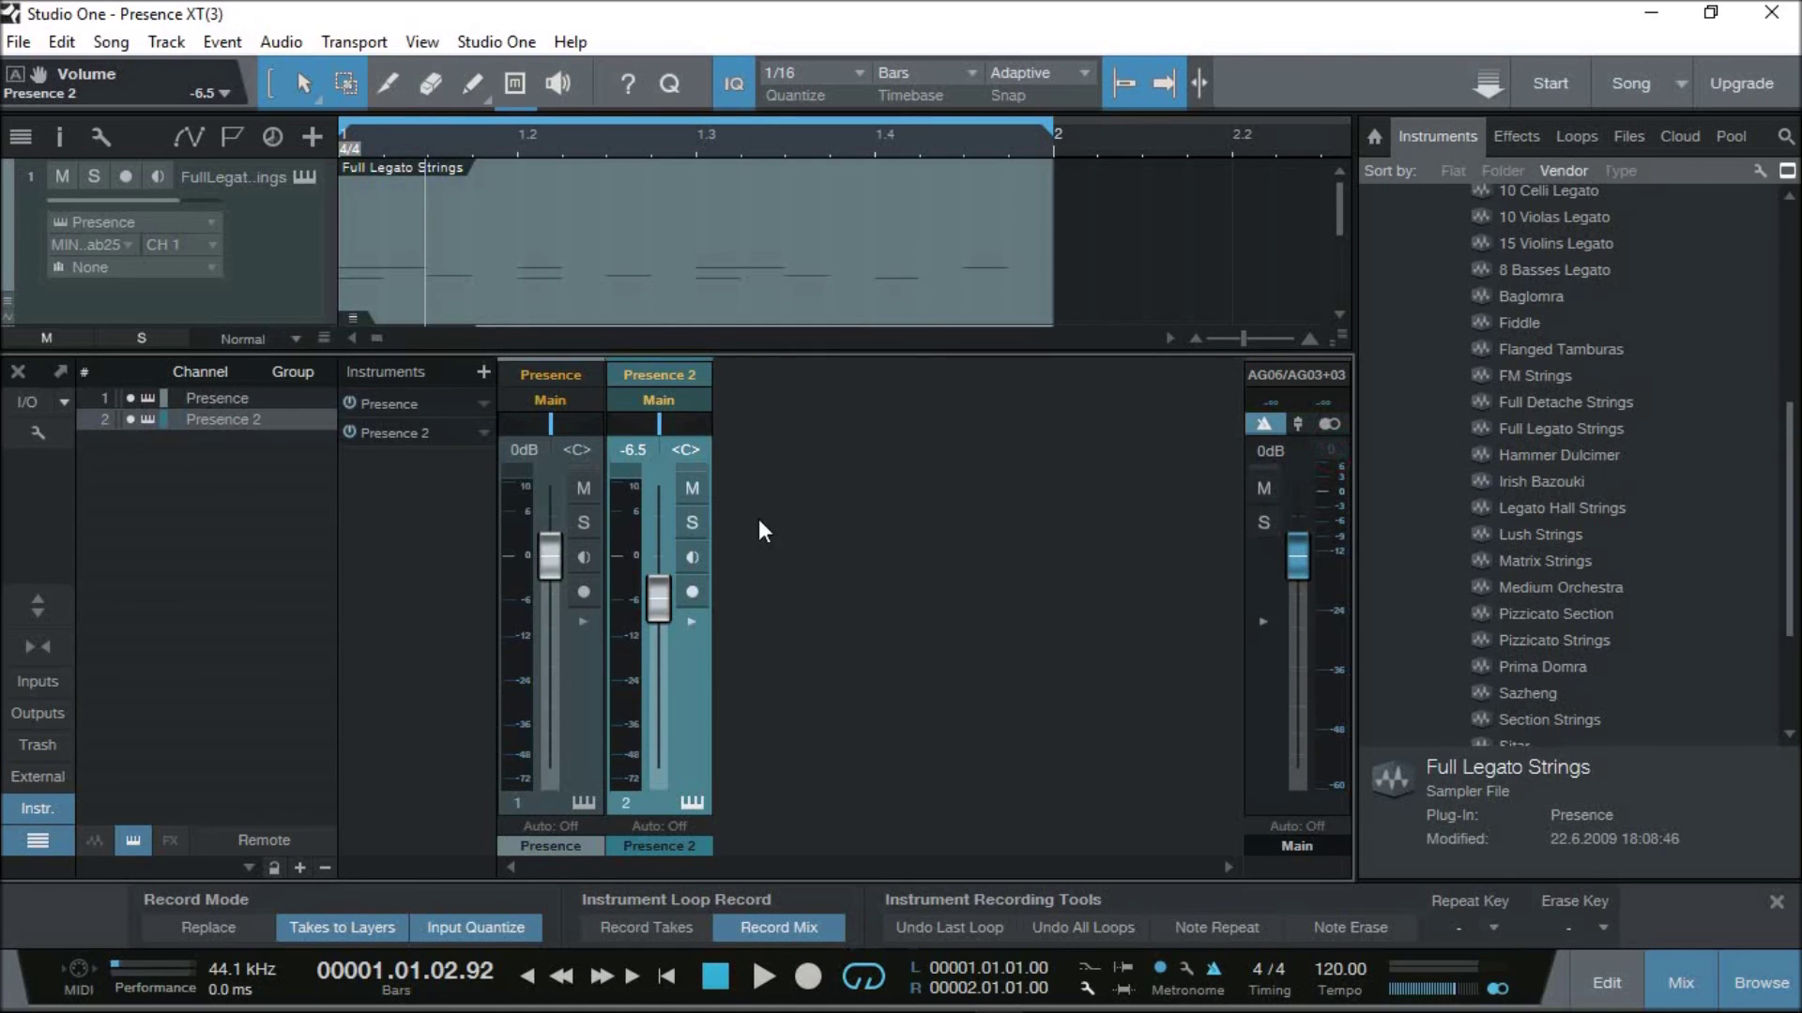